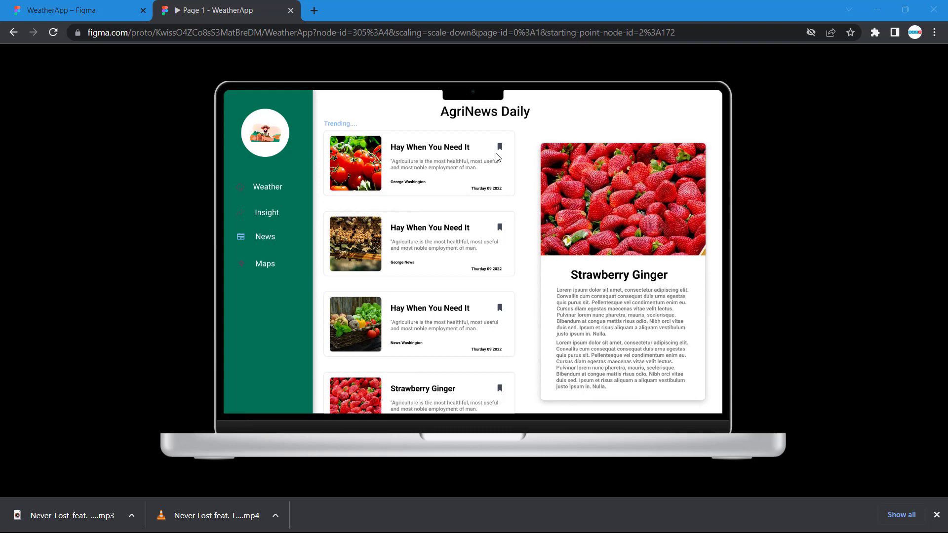
Compare the Desktop - 6 weather frame and the Desktop - 8 news frame in the WeatherApp design file and prototype.
left_click(72, 11)
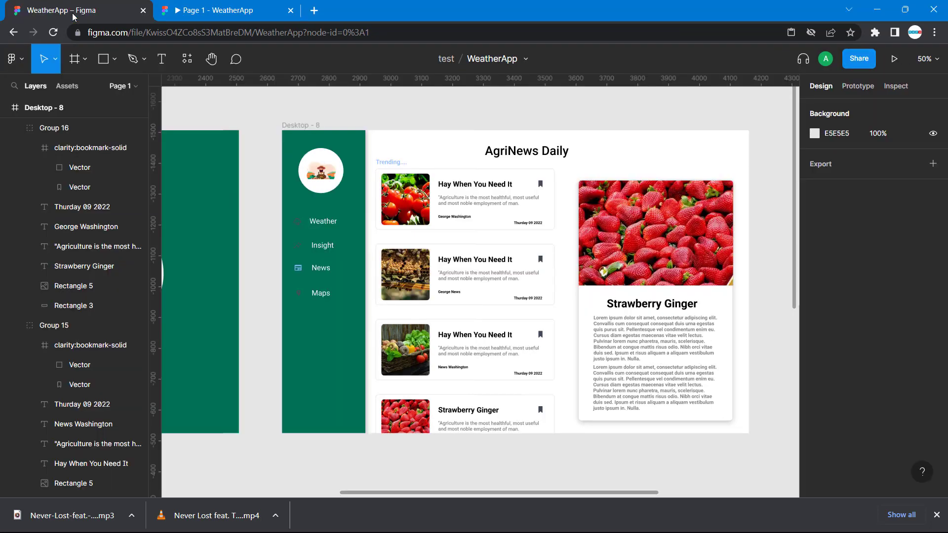
scroll(303, 291, "left", 5)
scroll(321, 257, "left", 5)
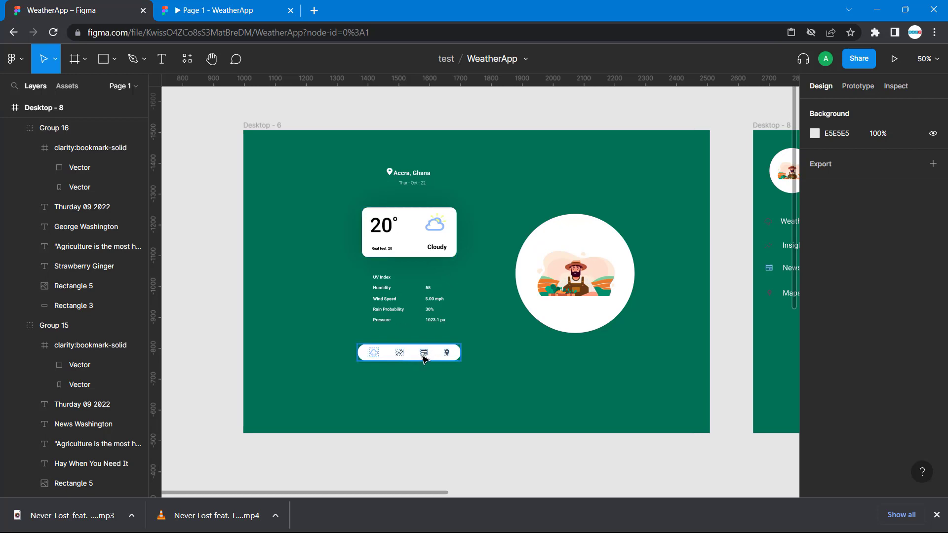
scroll(428, 357, "right", 15)
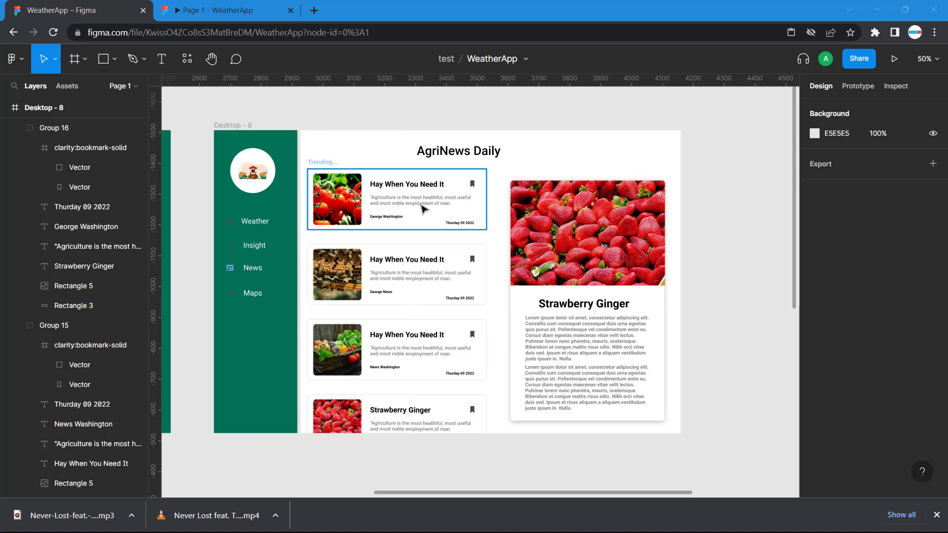
left_click(252, 16)
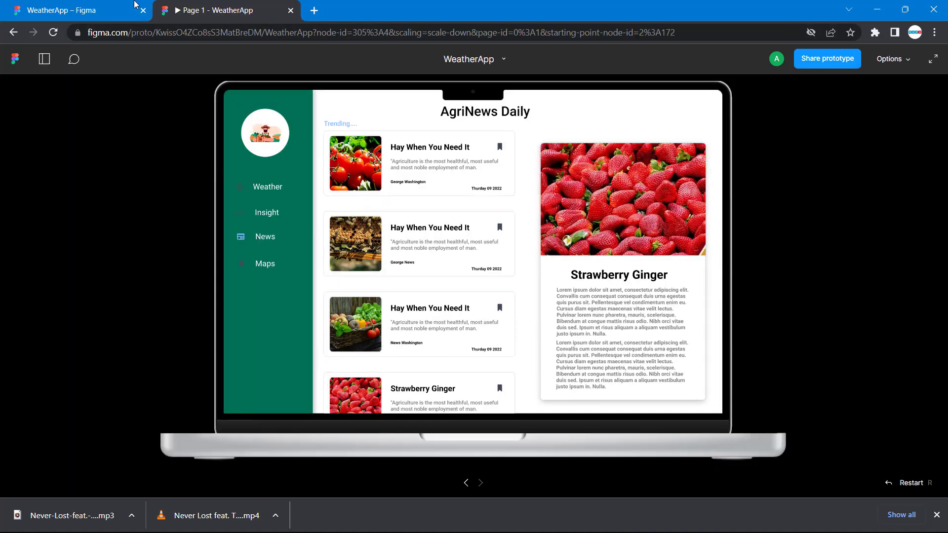
Return to the WeatherApp design file and duplicate the Desktop - 6 weather frame.
left_click(106, 7)
scroll(566, 246, "left", 10)
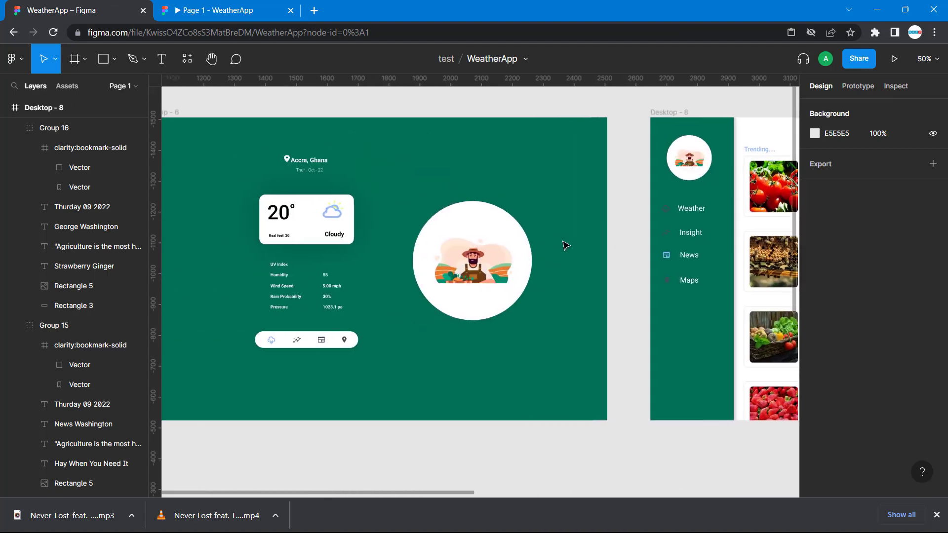
scroll(566, 246, "left", 3)
scroll(576, 146, "up", 2)
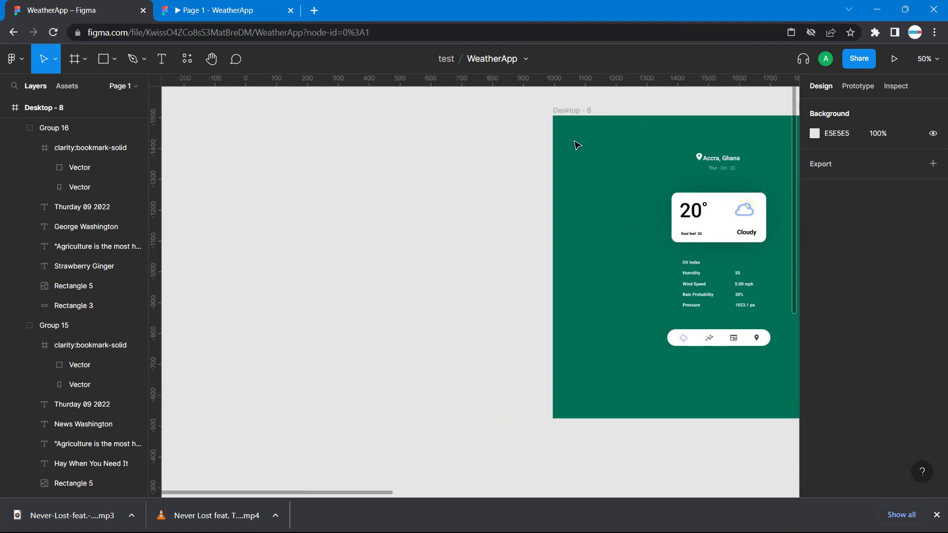
left_click(568, 124)
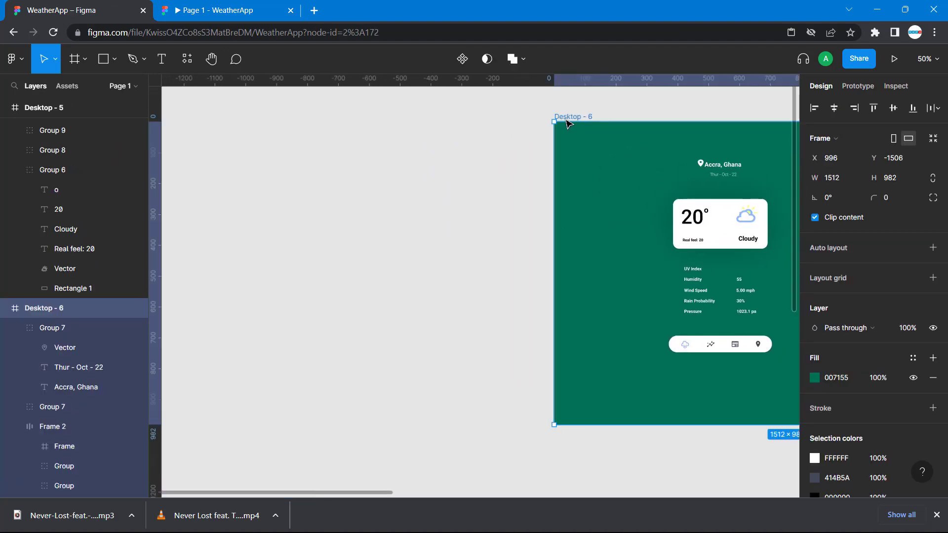
key("ctrl+d")
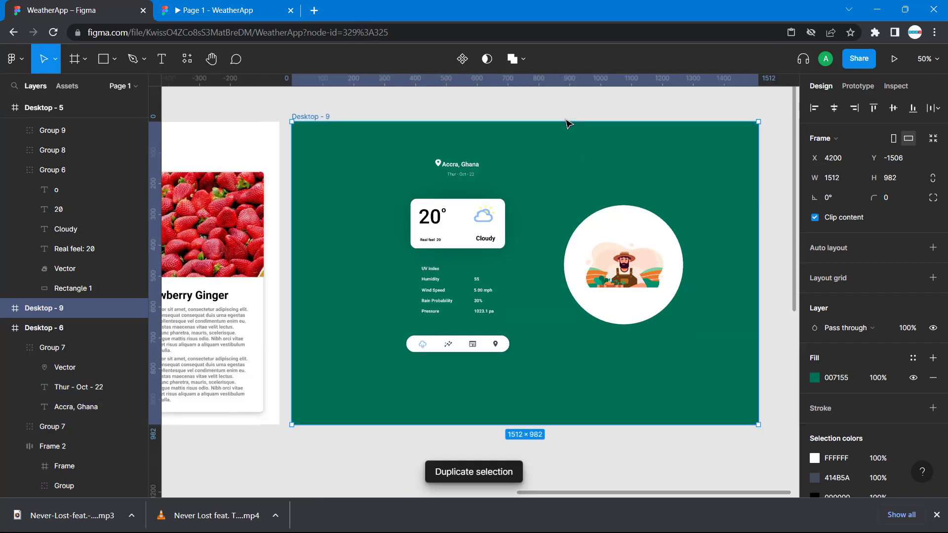
scroll(470, 218, "left", 6)
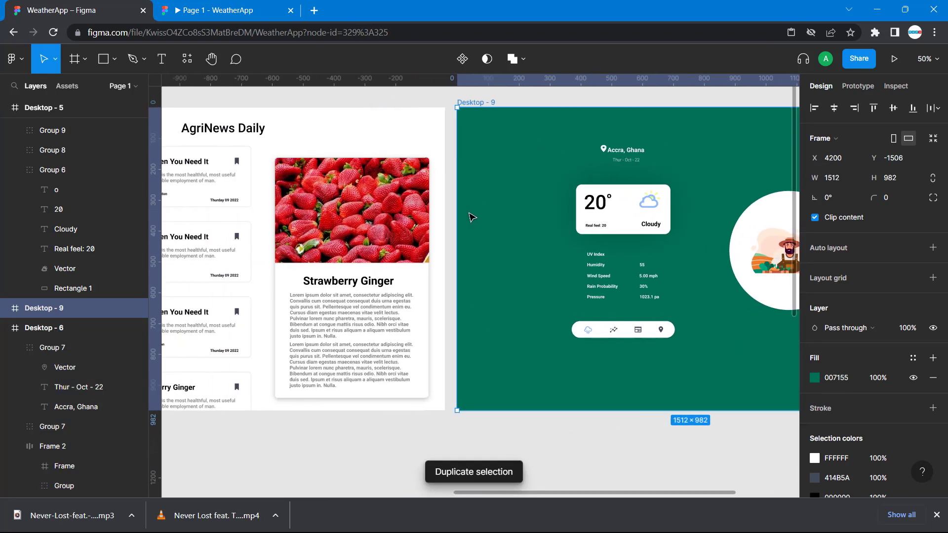
left_click(573, 426)
Delete the location heading, weather card, weather readings and icon bar from the duplicated frame, keeping the farmer illustration.
scroll(576, 429, "right", 7)
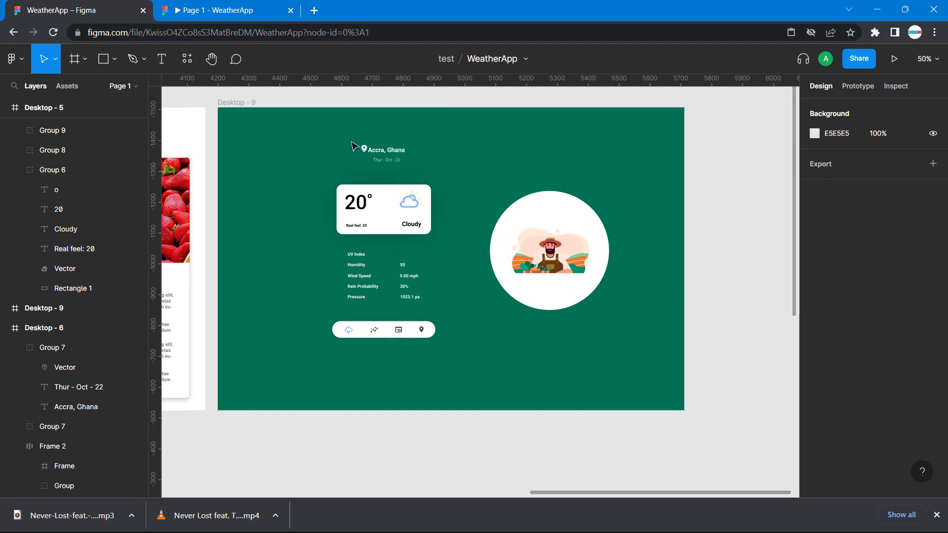
left_click_drag(336, 130, 434, 371)
key("Delete")
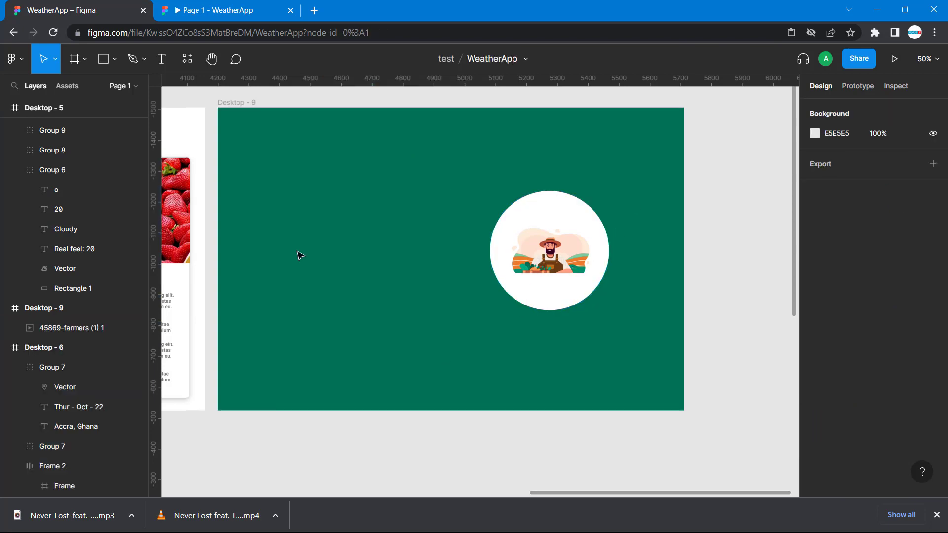
Inspect the width and height of the green sidebar rectangle in the Desktop - 8 frame.
scroll(299, 254, "left", 5)
scroll(298, 254, "left", 7)
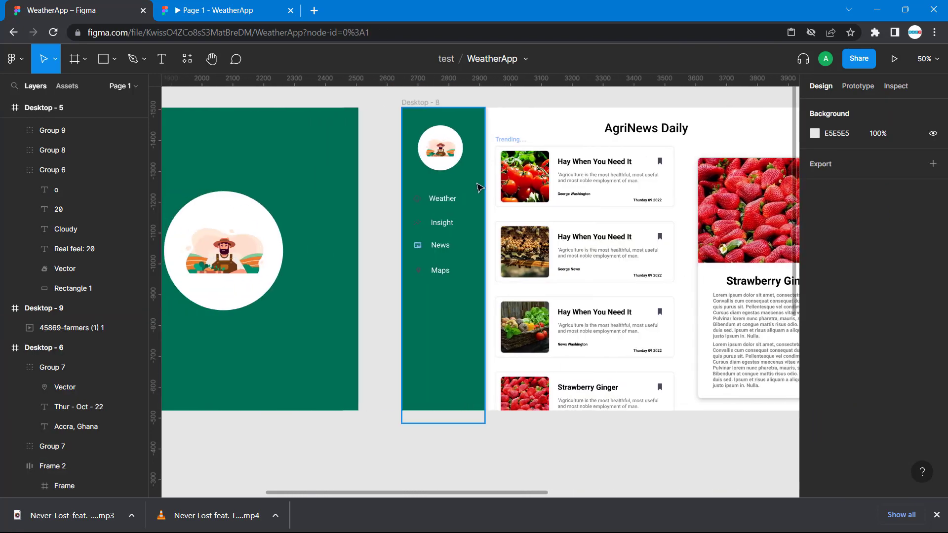
left_click(478, 186)
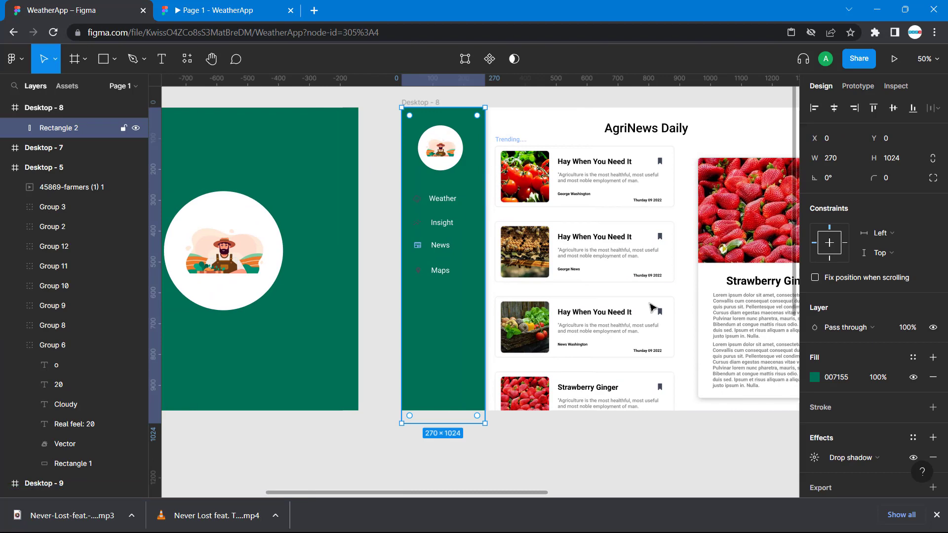
scroll(840, 401, "down", 1)
scroll(840, 401, "up", 1)
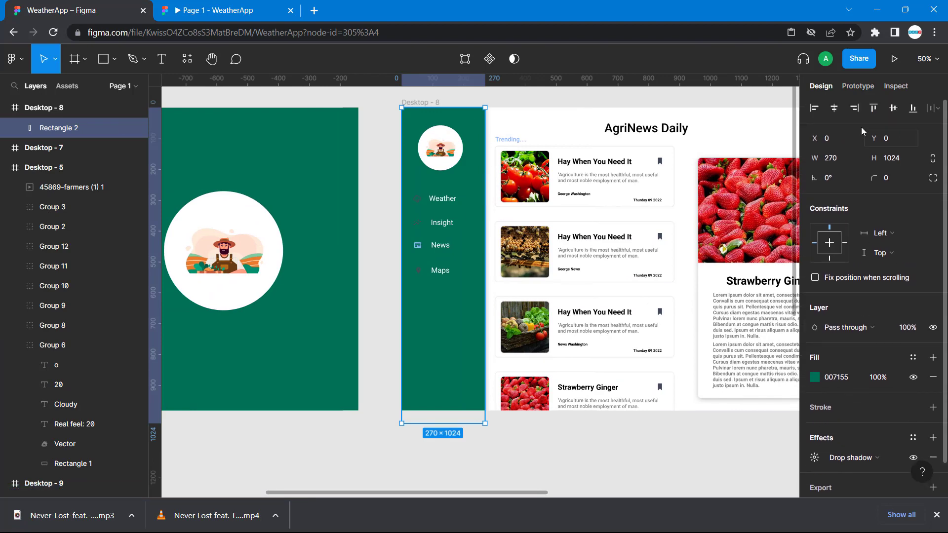
scroll(763, 208, "right", 7)
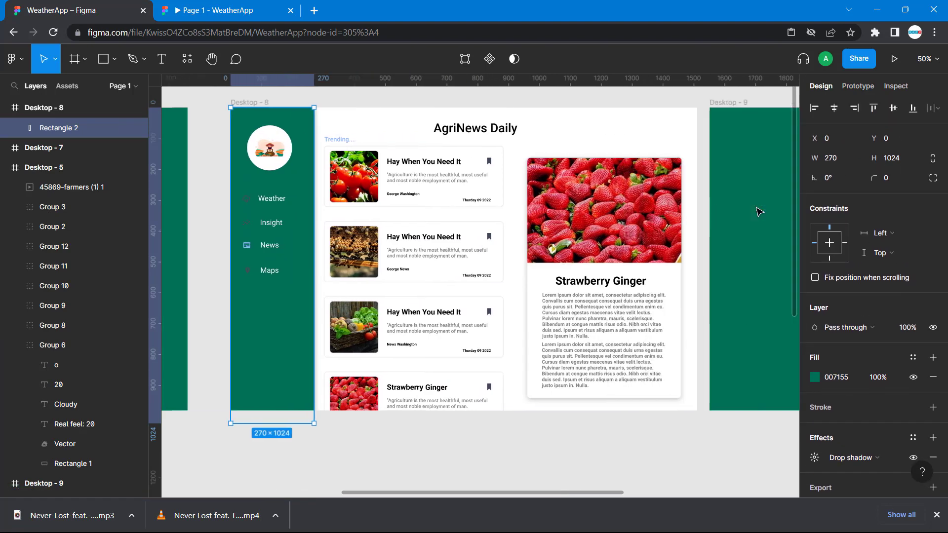
scroll(760, 212, "right", 3)
Try resizing the Desktop - 9 frame to 270 wide and 1024 high.
left_click(598, 188)
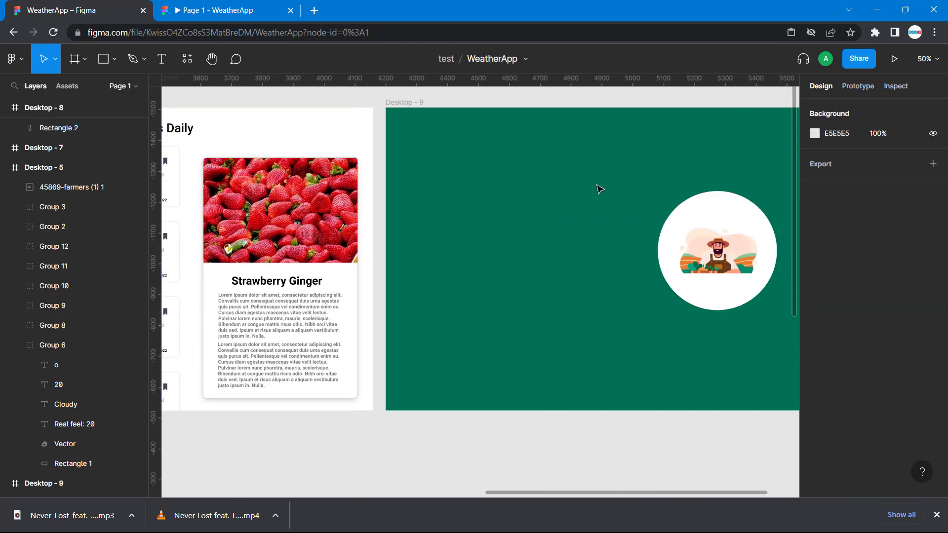
scroll(599, 188, "right", 3)
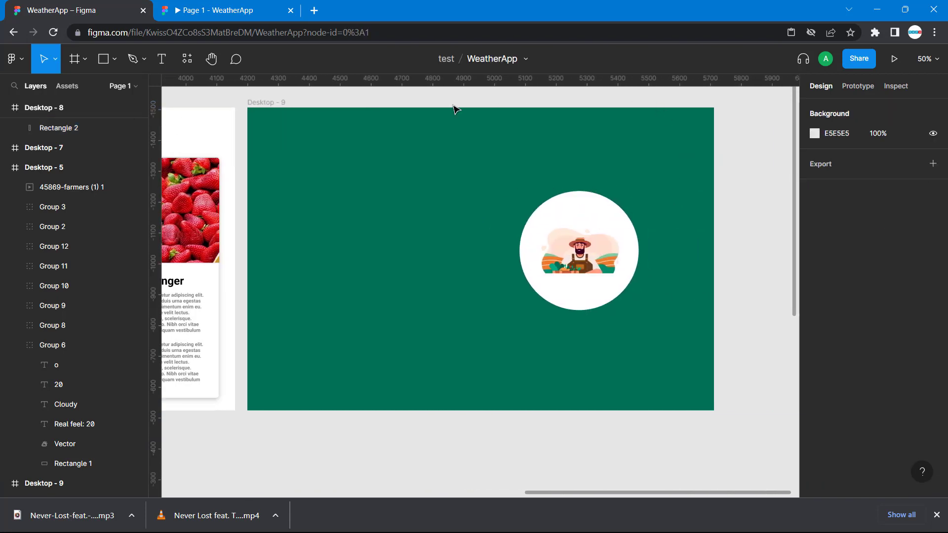
left_click(273, 104)
left_click(273, 105)
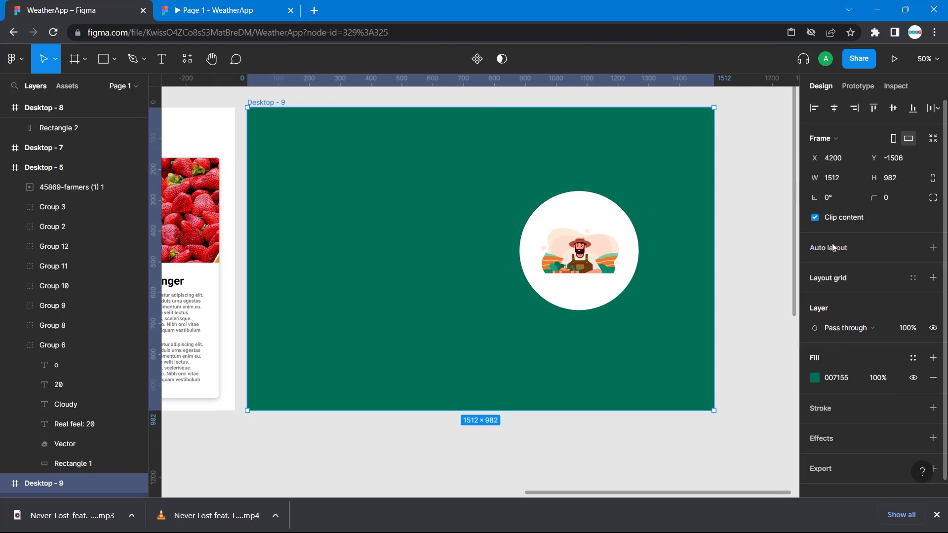
left_click(846, 178)
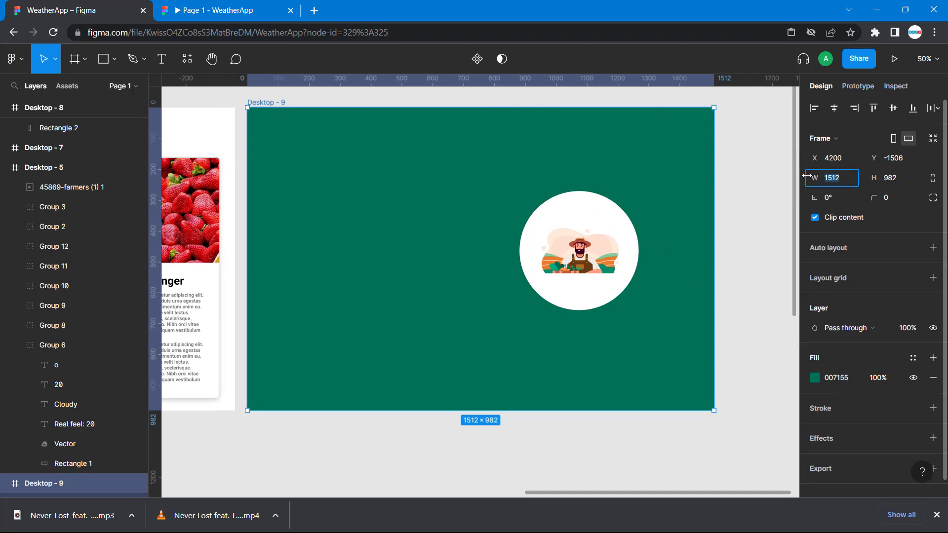
type("270")
key("Tab")
type("10")
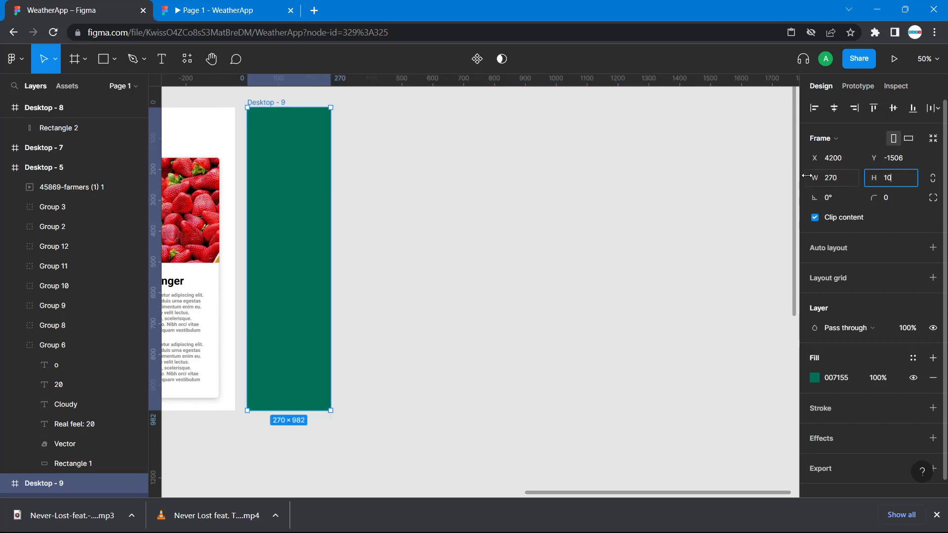
key("Return")
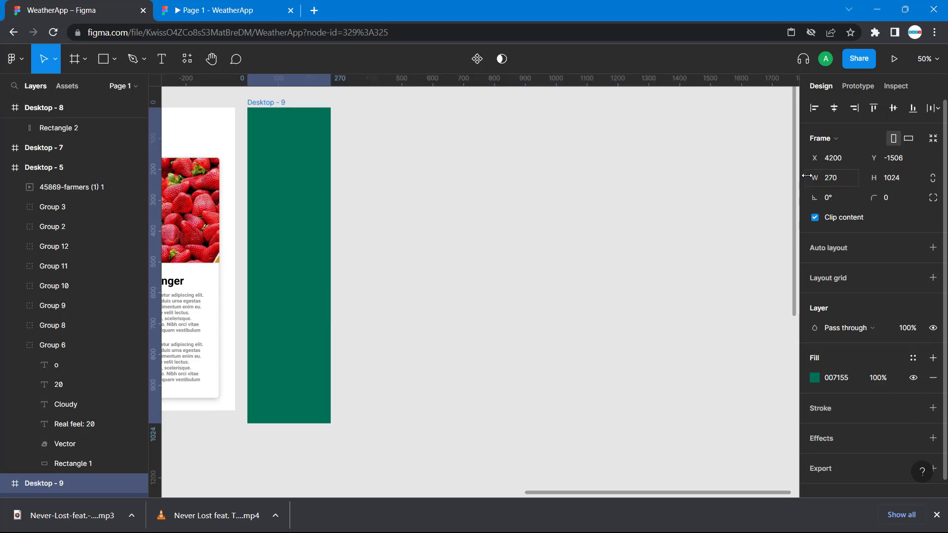
left_click(482, 235)
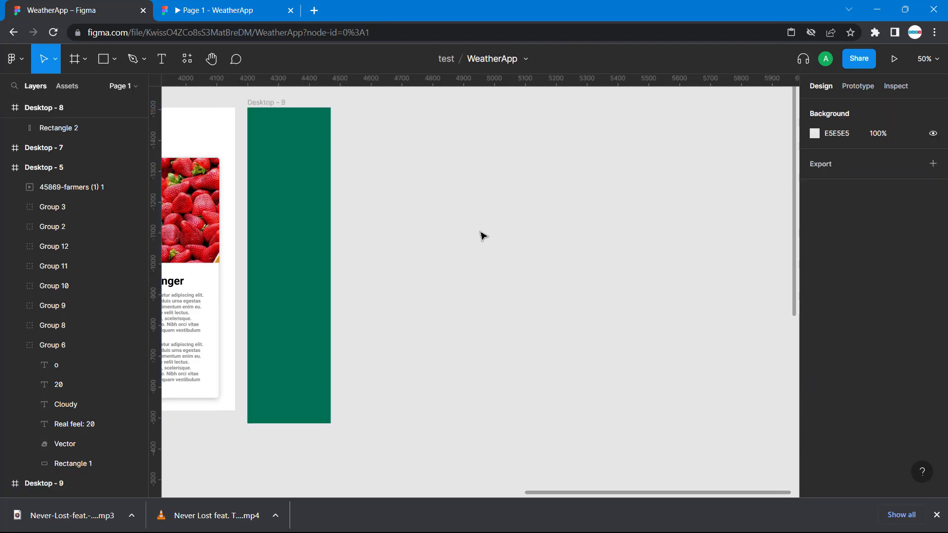
Undo the width and height changes on the Desktop - 9 frame.
key("ctrl+z")
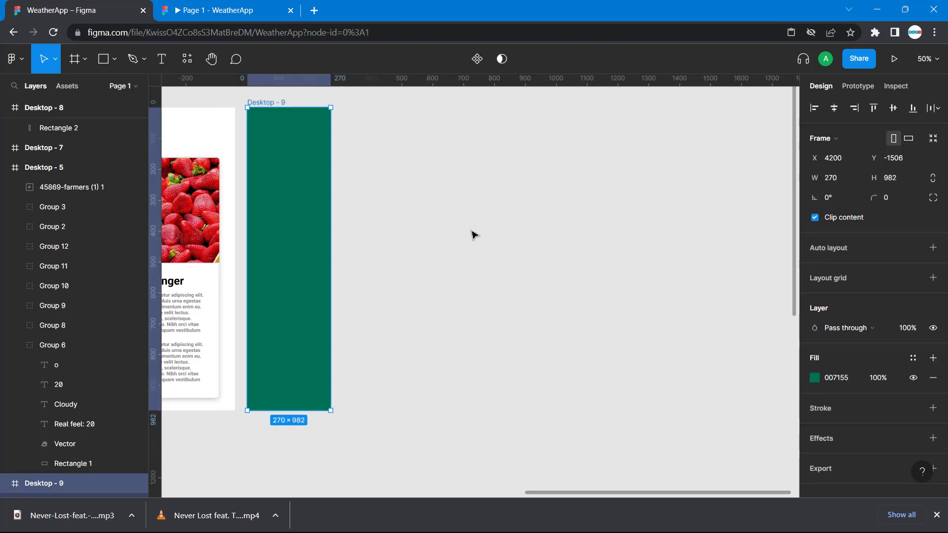
key("ctrl+z")
key("ctrl+z")
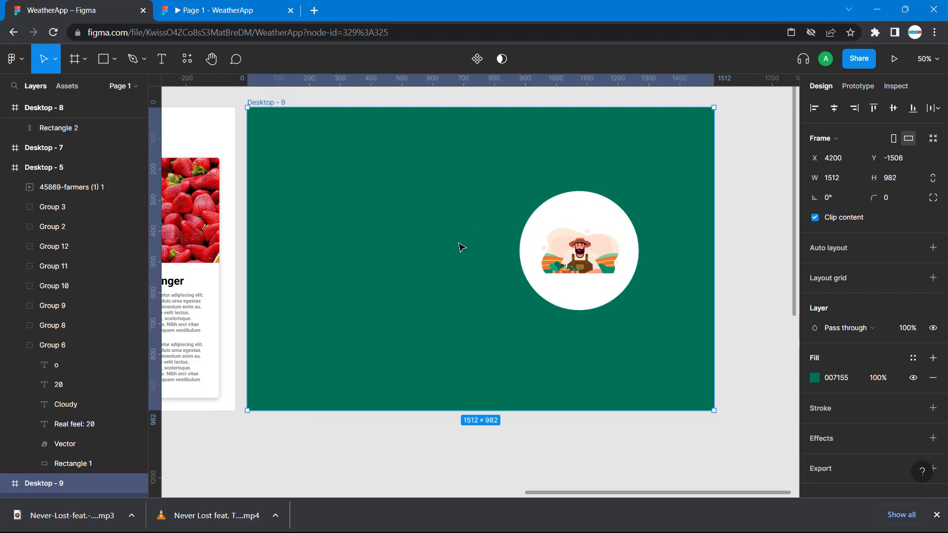
left_click(462, 248)
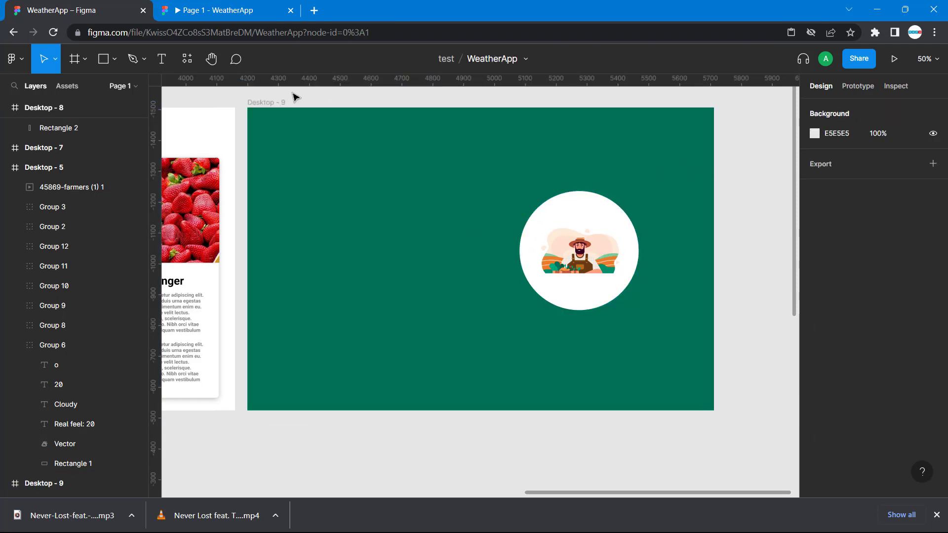
Try narrowing the Desktop - 9 frame to a width of about 1140, and undo that resize.
left_click(275, 105)
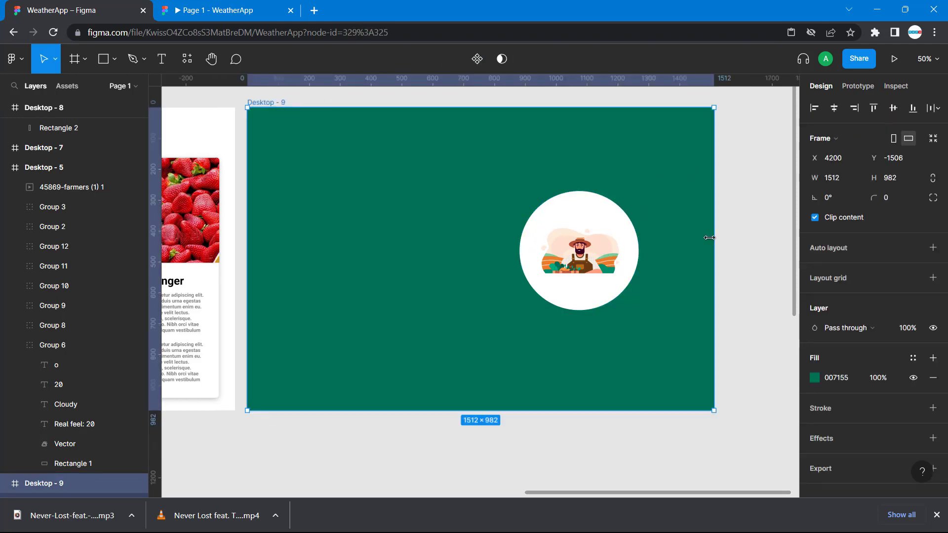
left_click_drag(712, 237, 599, 237)
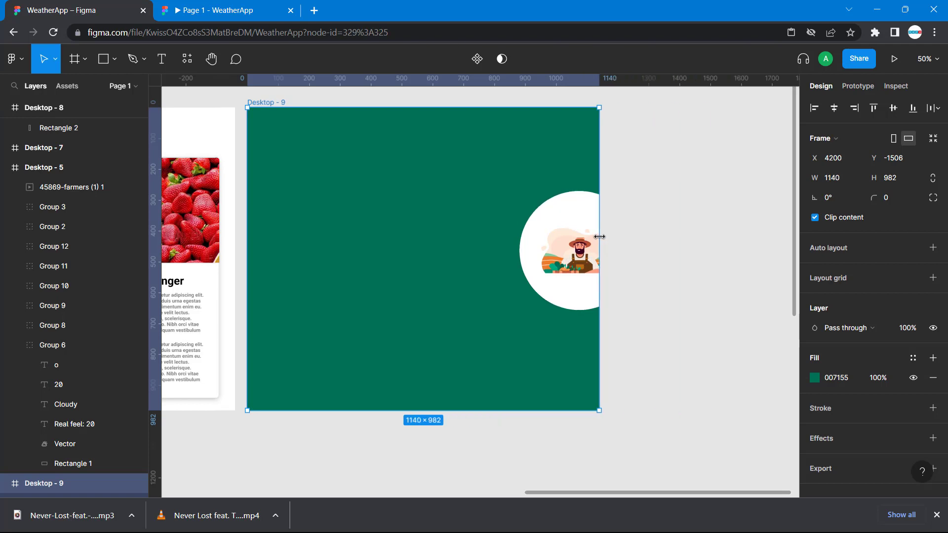
key("ctrl+z")
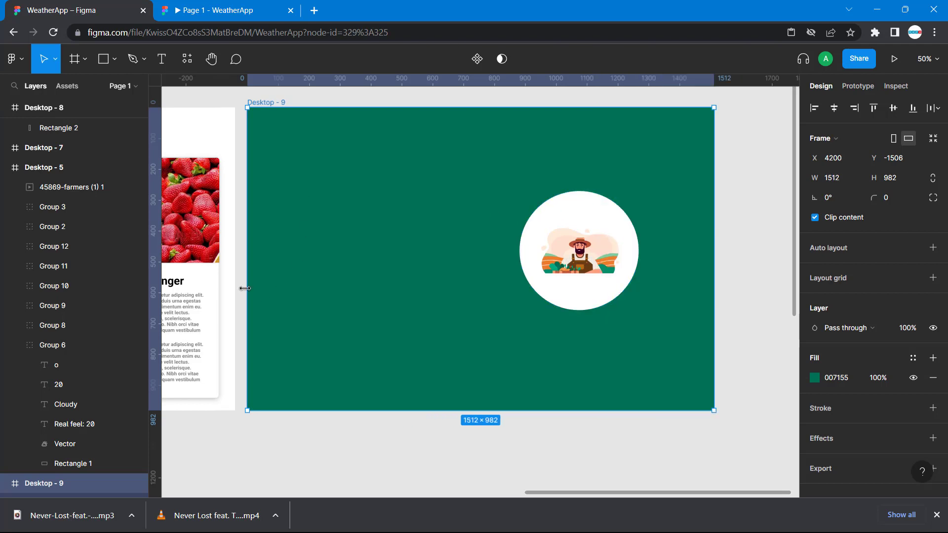
Change the fill of the Desktop - 9 frame to white from the document colors.
scroll(462, 268, "left", 3)
left_click(442, 199)
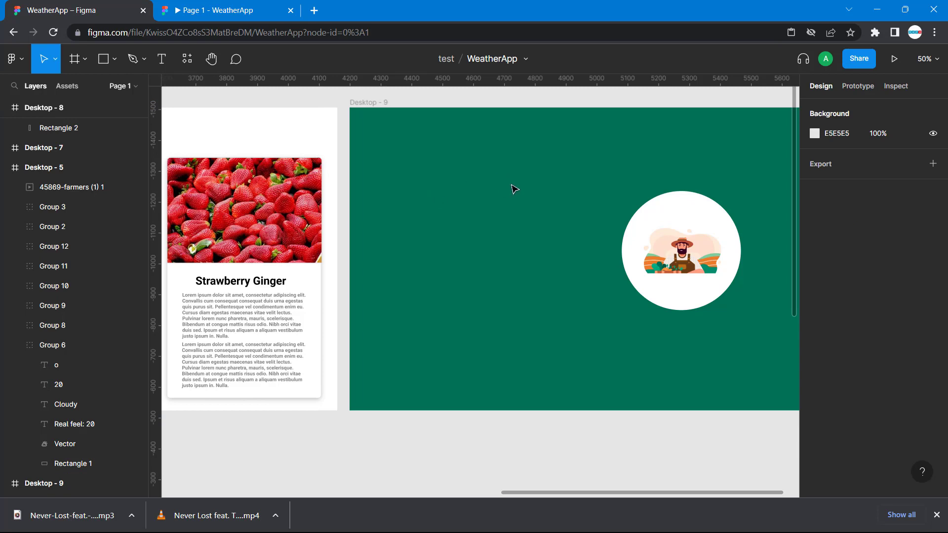
left_click(381, 102)
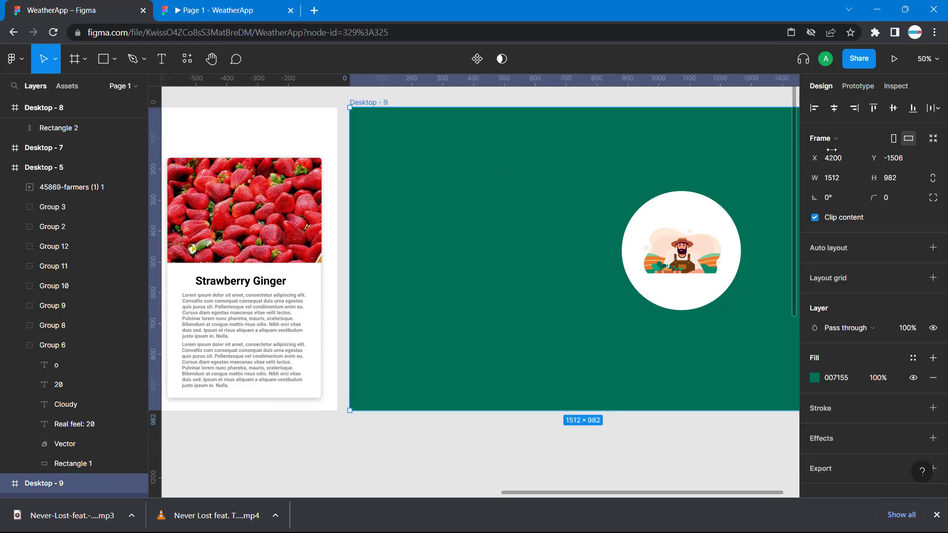
left_click(815, 379)
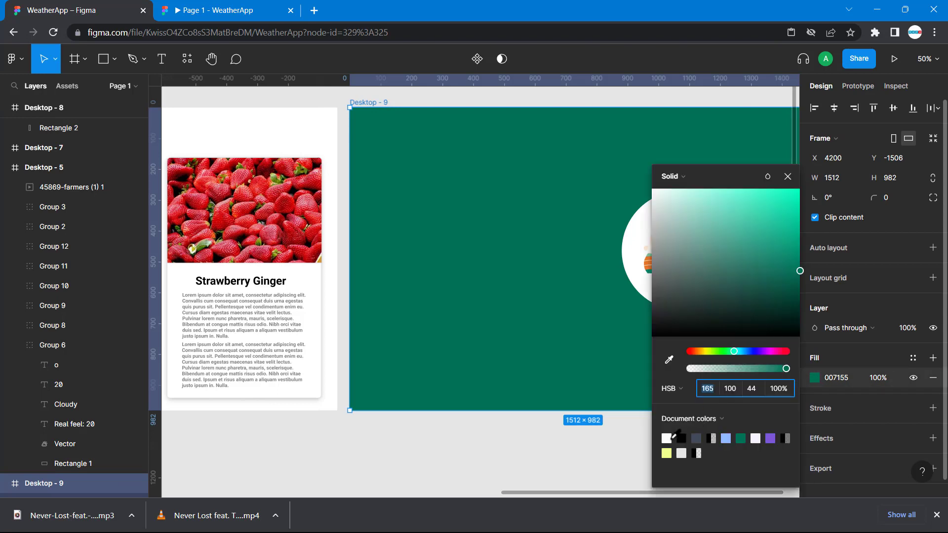
left_click(667, 438)
left_click(462, 281)
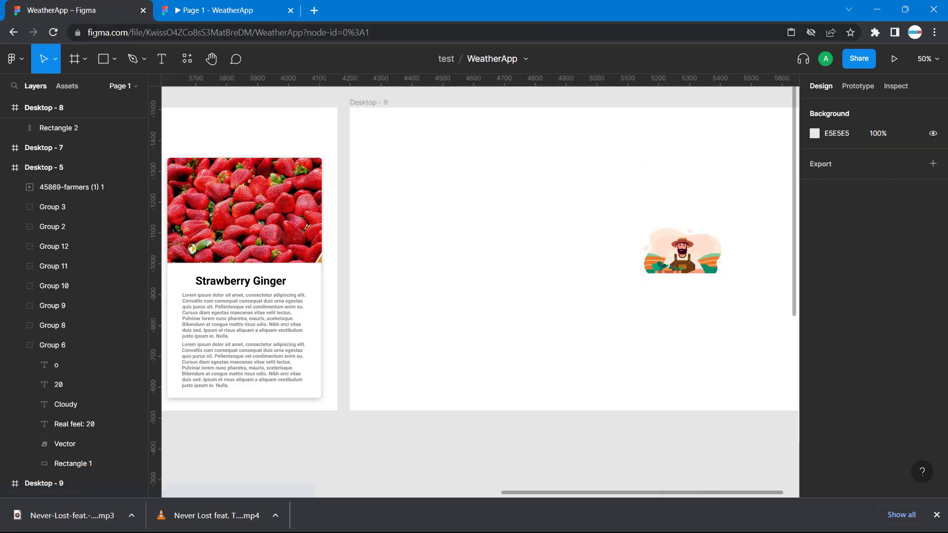
Draw a full-height rectangle about 320 by 982 along the left edge of the Desktop - 9 frame.
left_click(117, 58)
left_click(97, 89)
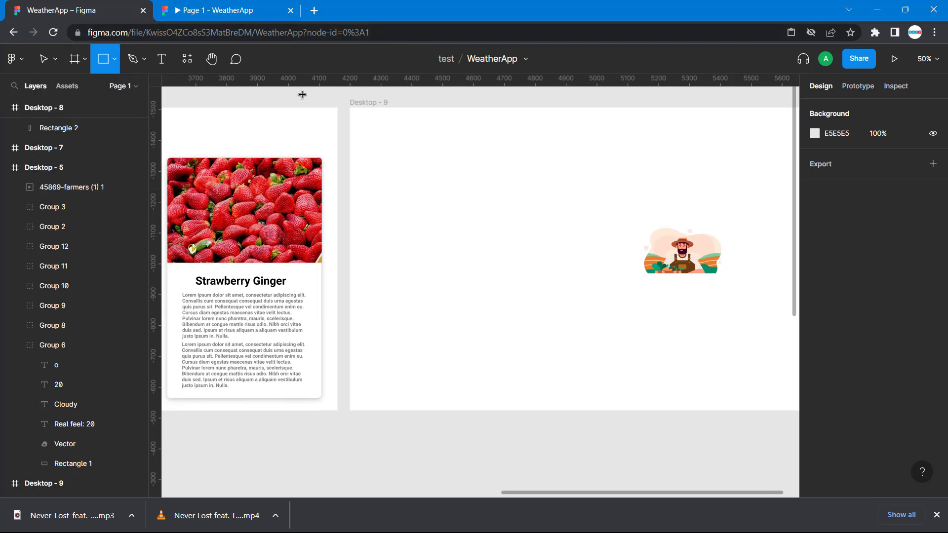
left_click_drag(349, 106, 450, 414)
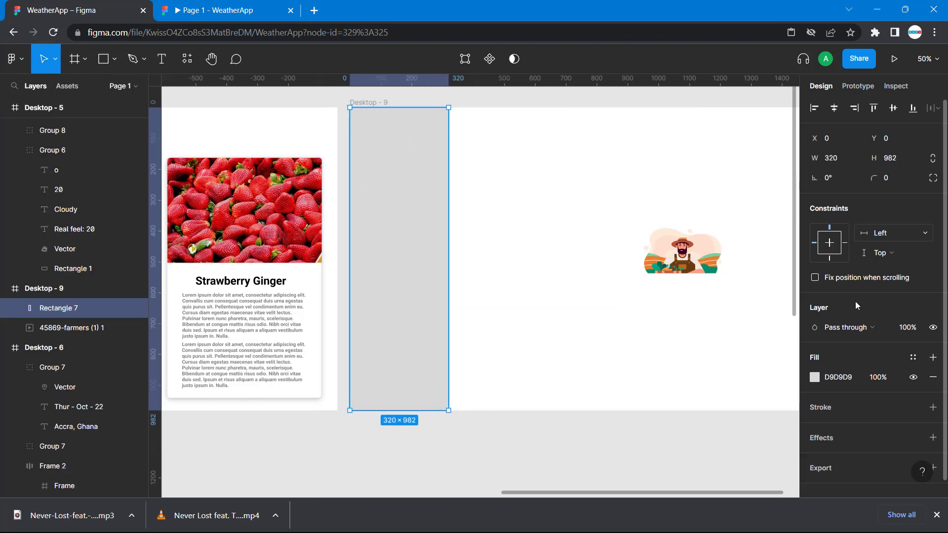
Fill the sidebar rectangle on Desktop - 9 with the document green 007155 and resize it to 270 by 1024.
left_click(815, 378)
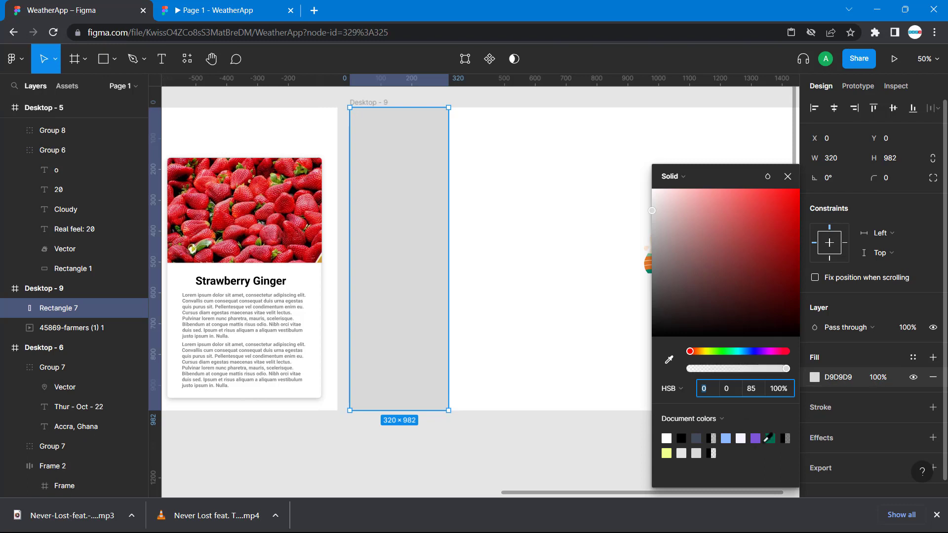
left_click(770, 438)
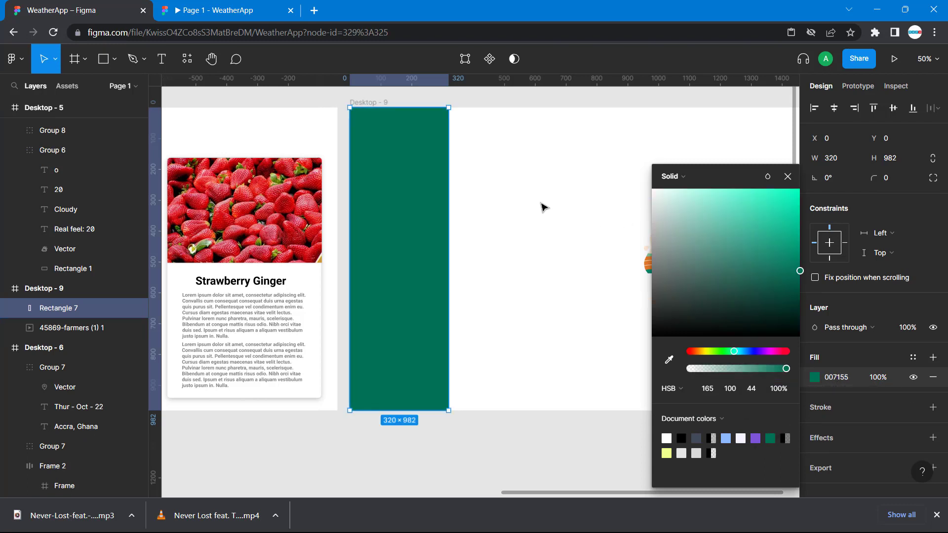
left_click(830, 161)
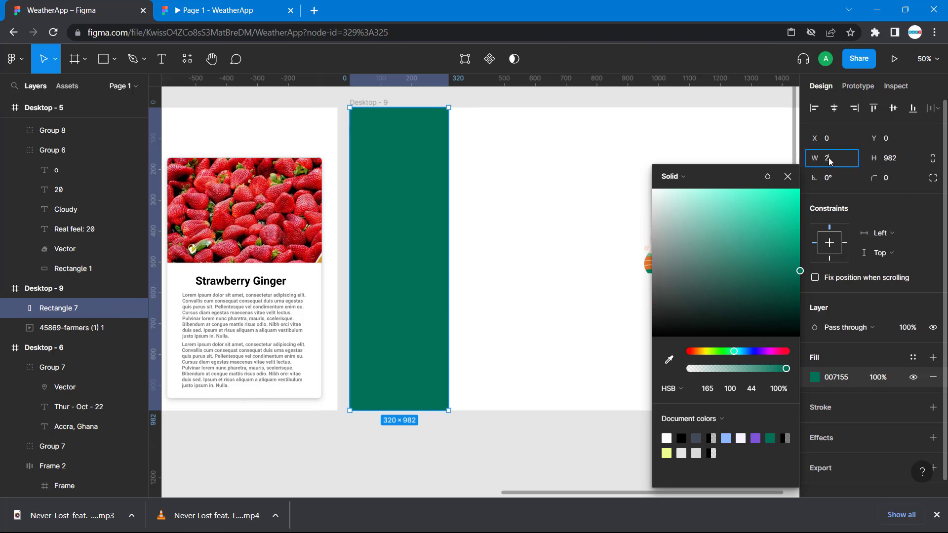
key("Tab")
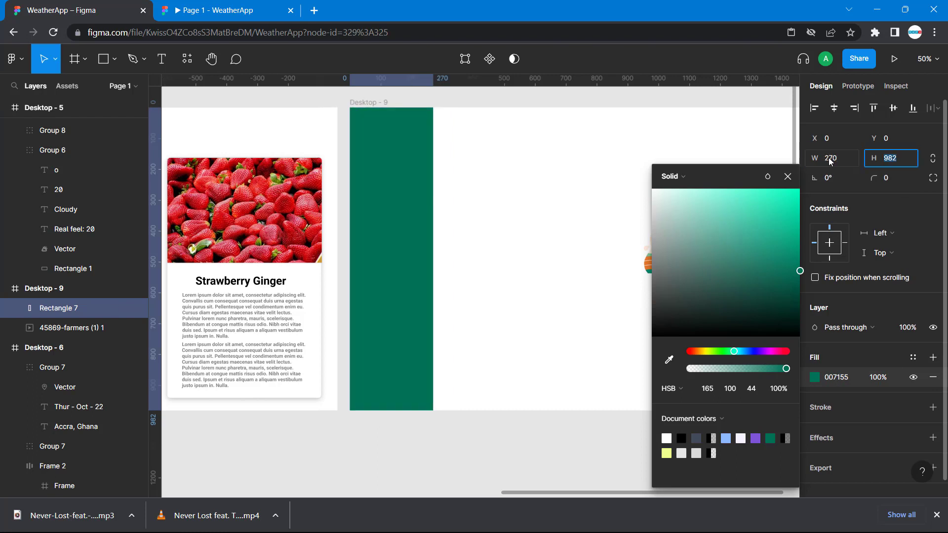
type("1024")
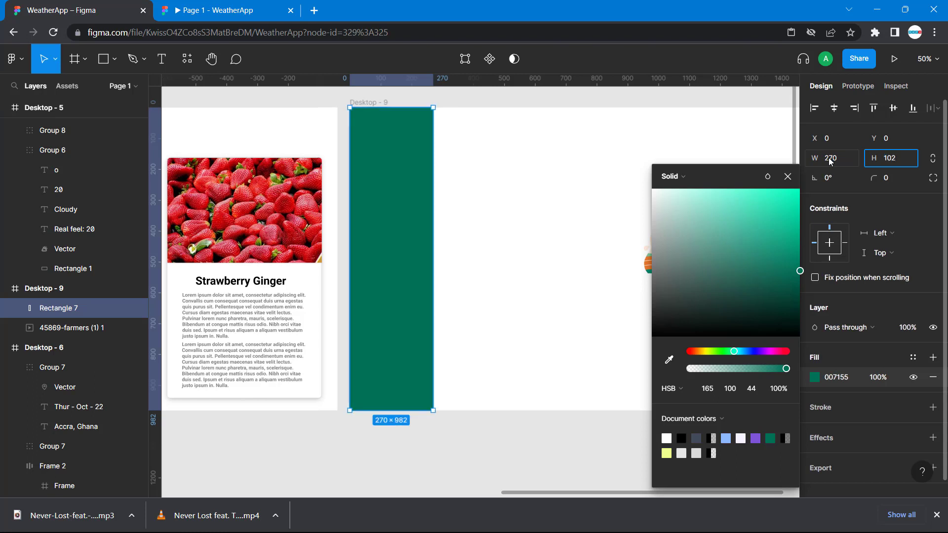
left_click(557, 220)
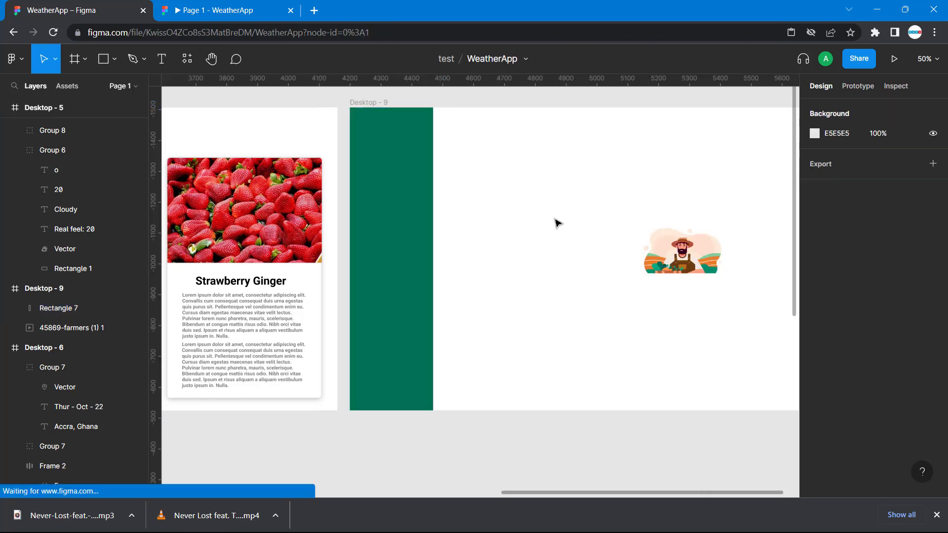
Add a drop shadow to the green sidebar rectangle on Desktop - 9 and open the shadow settings.
left_click(411, 206)
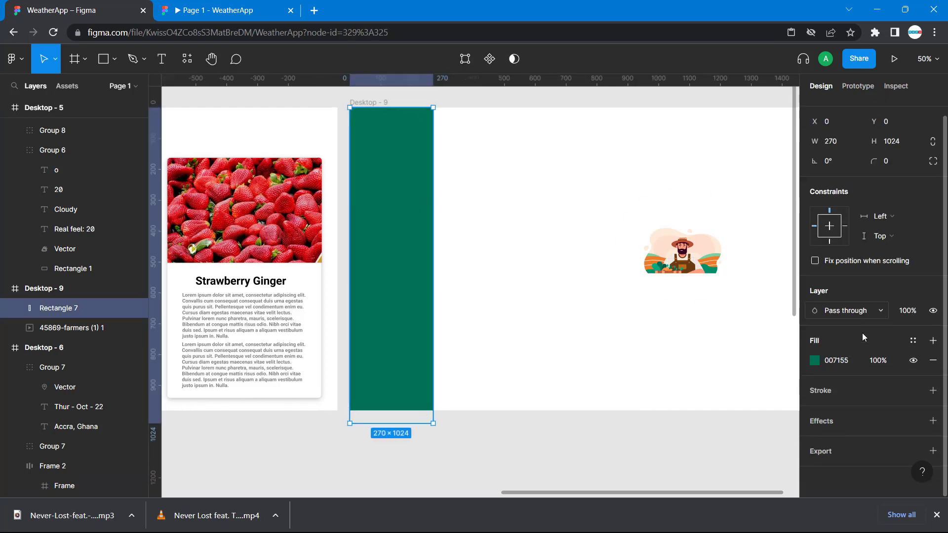
scroll(631, 371, "left", 10)
scroll(631, 370, "right", 5)
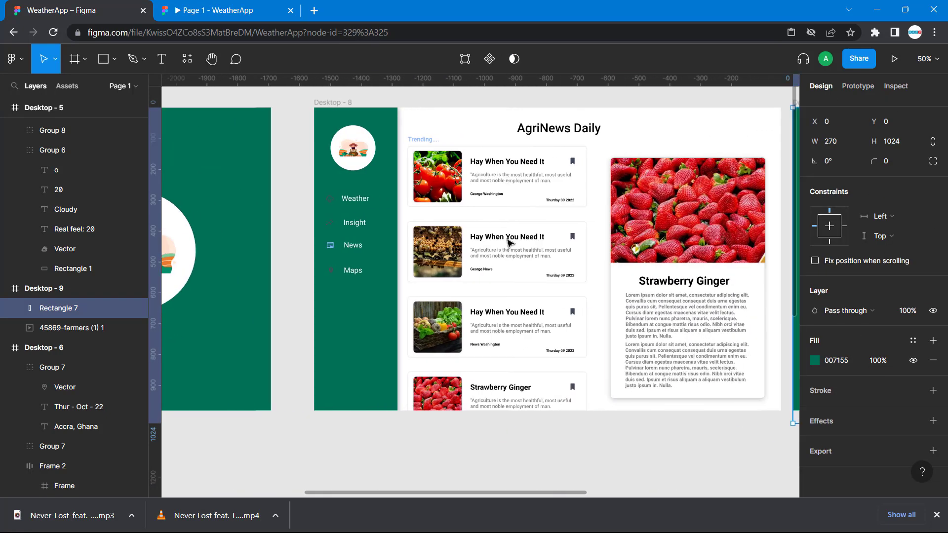
left_click(269, 4)
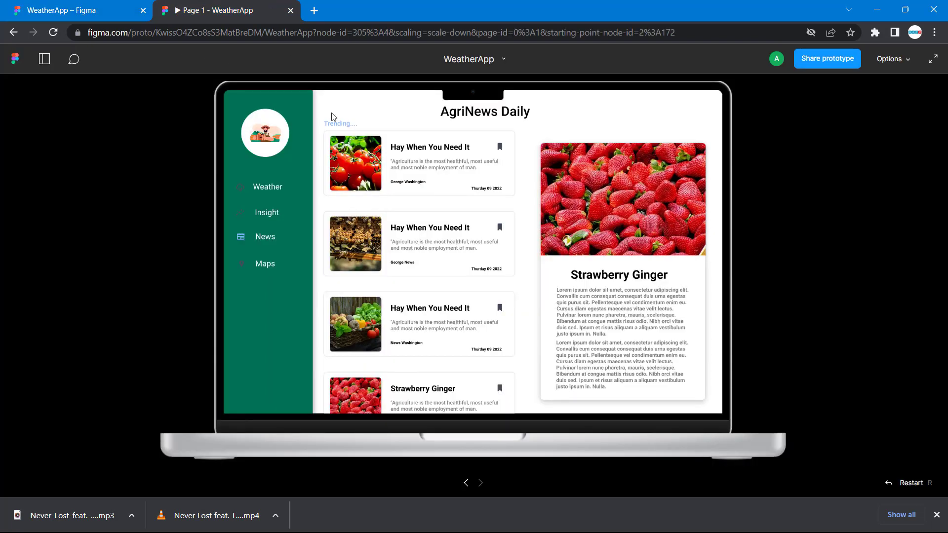
left_click(82, 6)
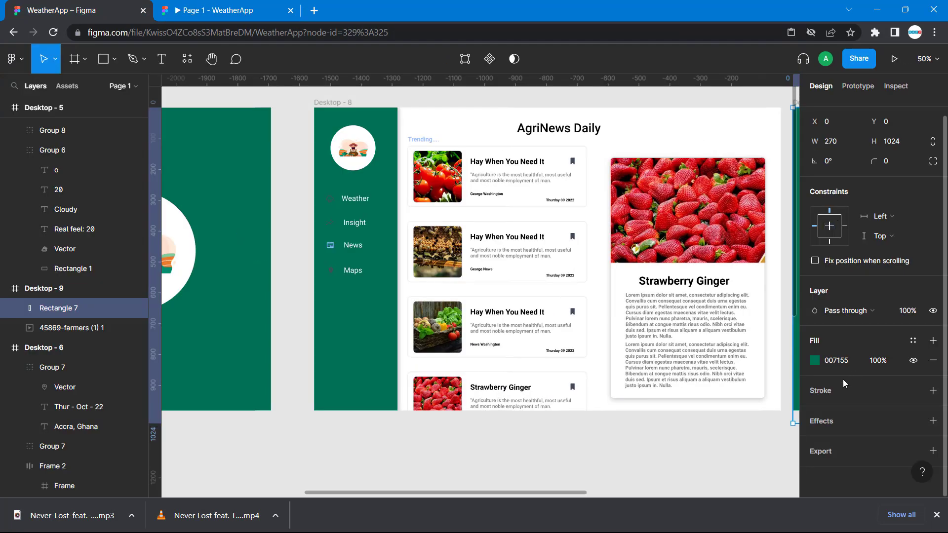
scroll(726, 406, "right", 5)
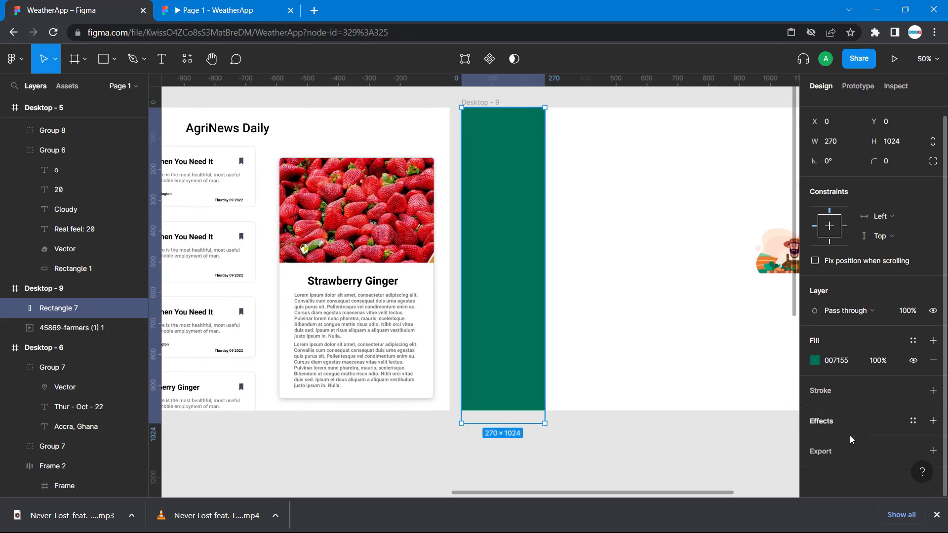
left_click(820, 421)
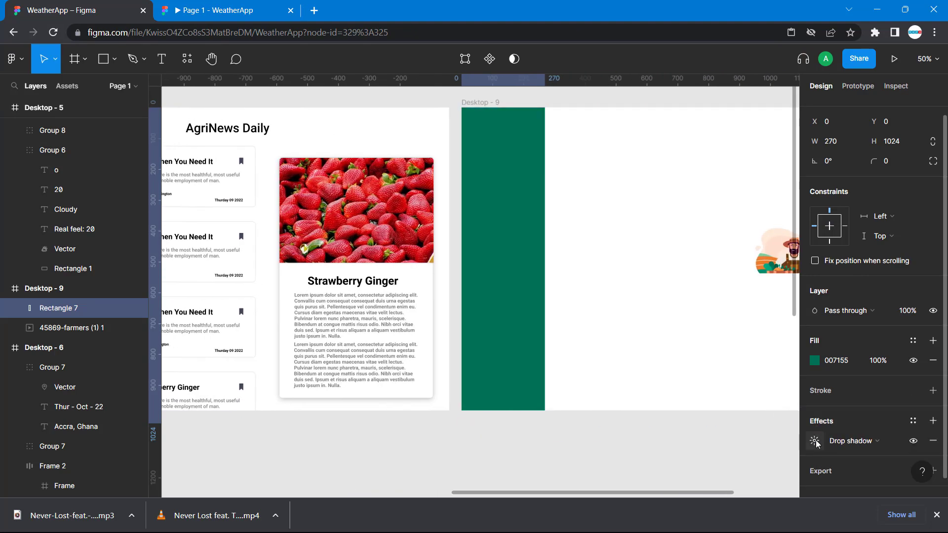
left_click(815, 441)
Using the Desktop - 8 sidebar's shadow as reference, set the Desktop - 9 sidebar's drop shadow to X offset 5 and blur 20.
scroll(385, 417, "left", 8)
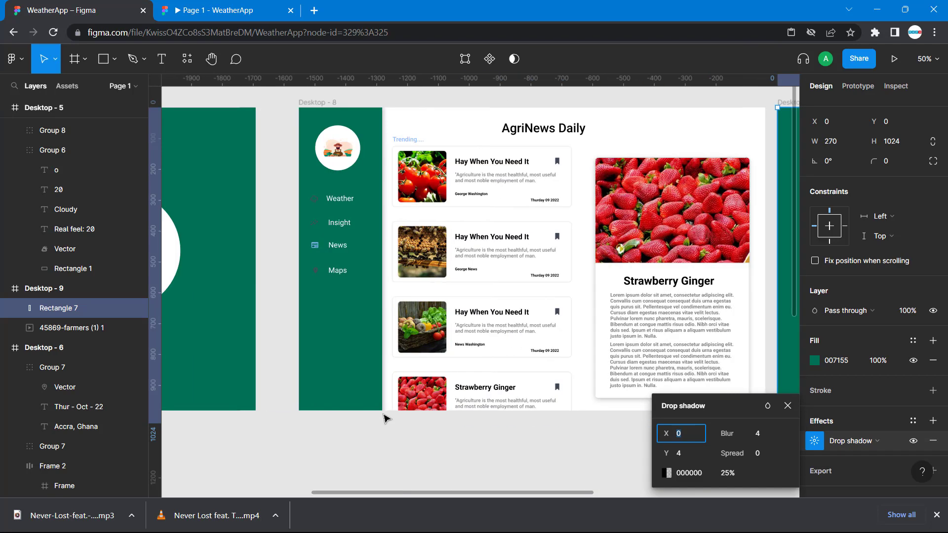
left_click(542, 379)
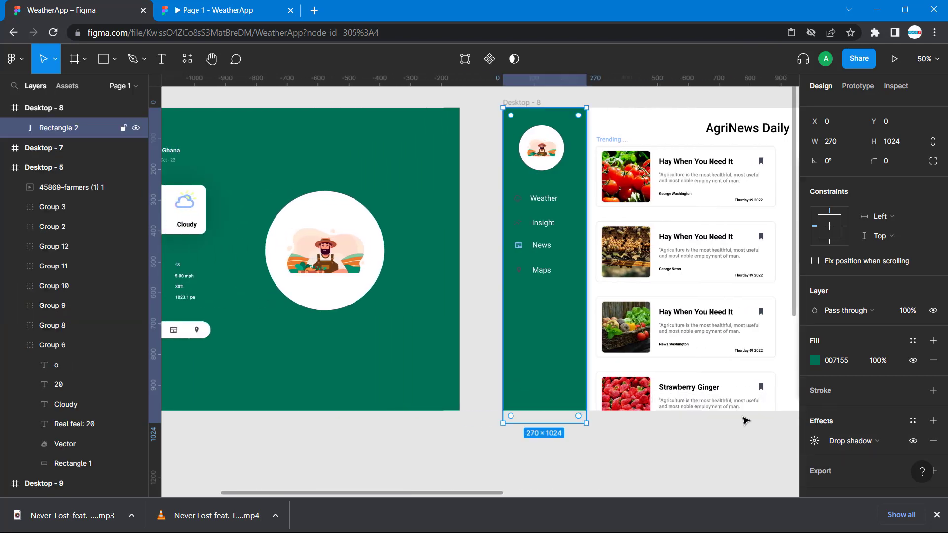
left_click(815, 441)
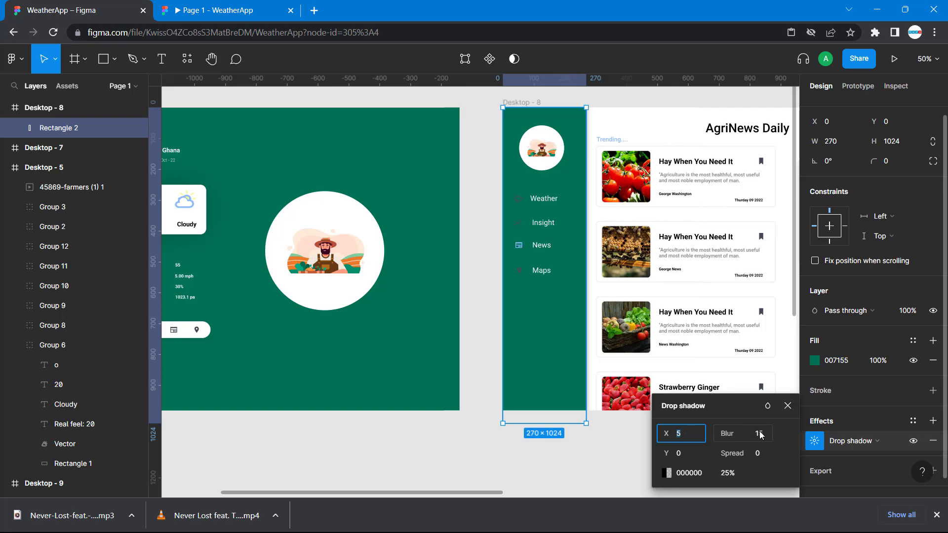
scroll(627, 447, "right", 4)
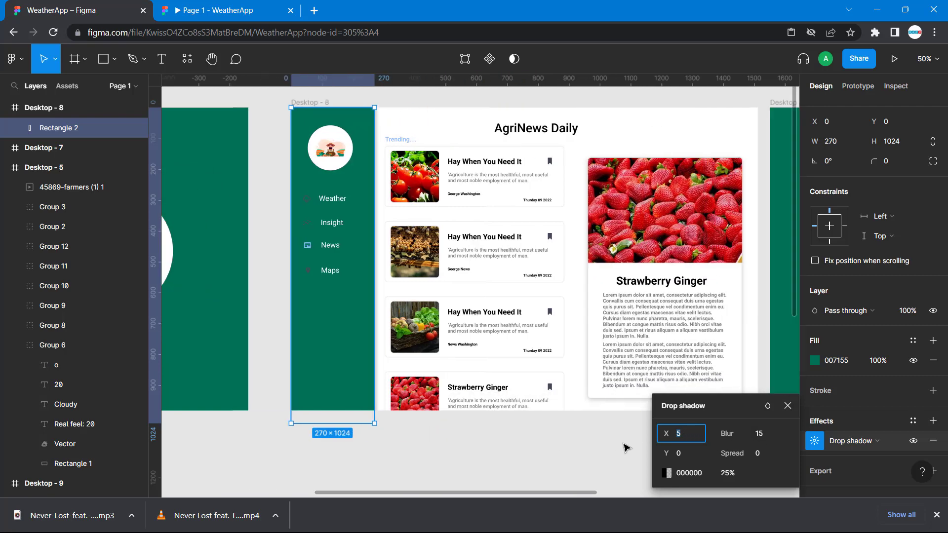
scroll(512, 341, "right", 5)
scroll(512, 341, "up", 1)
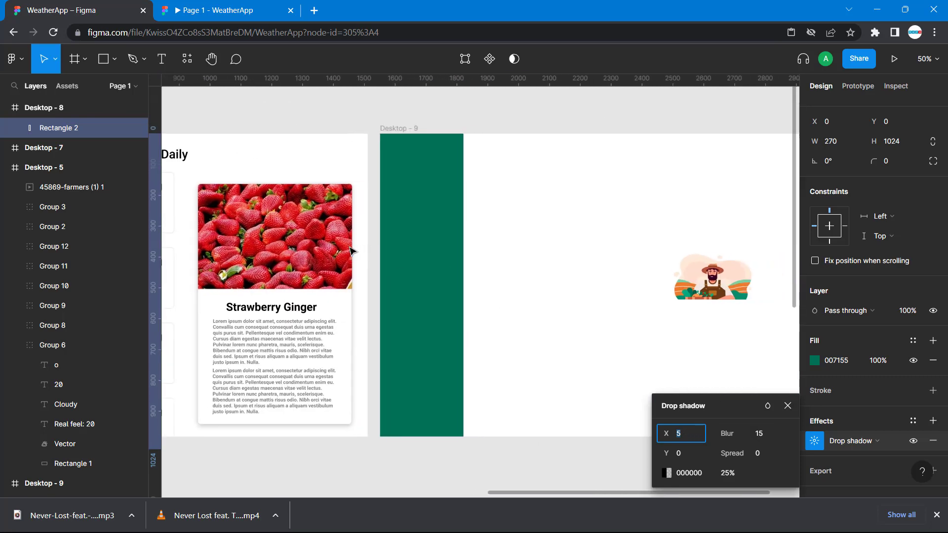
left_click(441, 256)
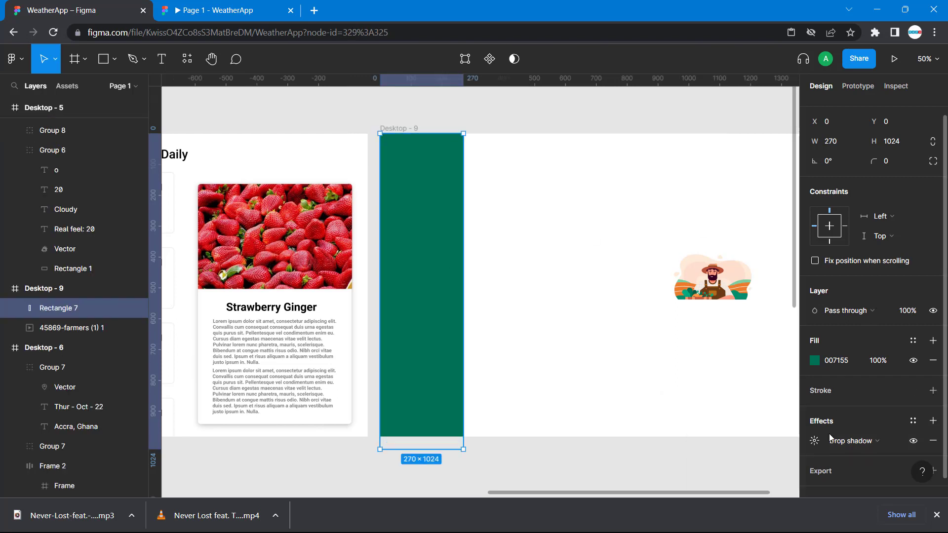
left_click(814, 441)
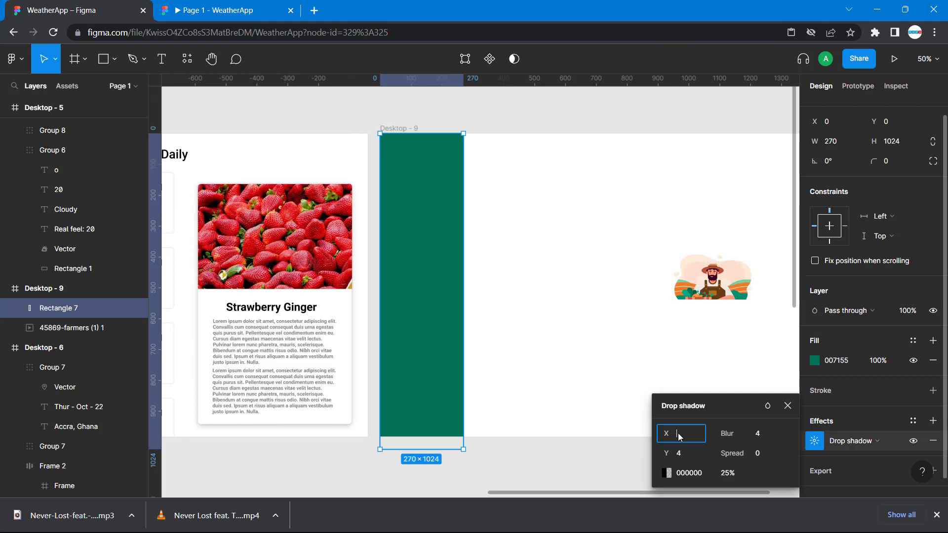
left_click(757, 438)
key("Return")
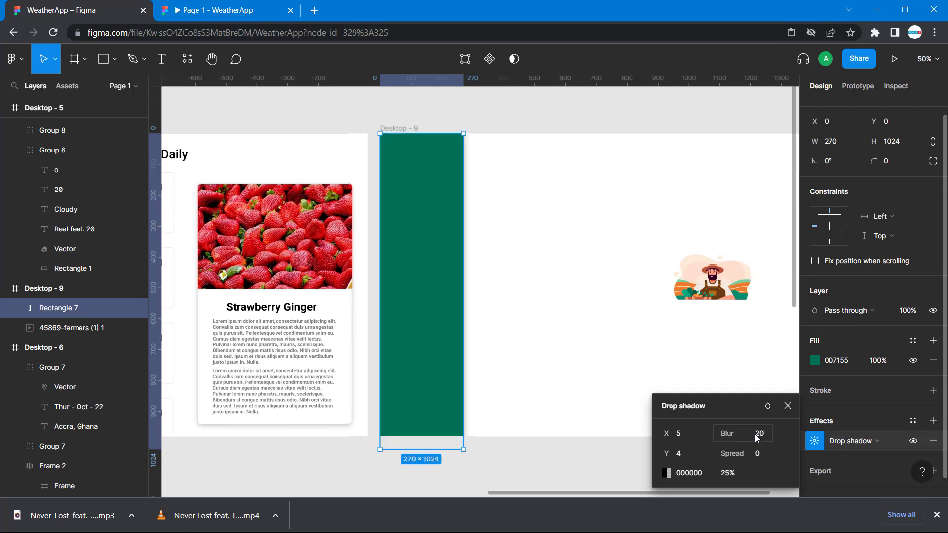
left_click(561, 413)
Review the drop shadow settings of the Desktop - 8 sidebar against the shadow on the Desktop - 9 sidebar.
scroll(561, 413, "left", 5)
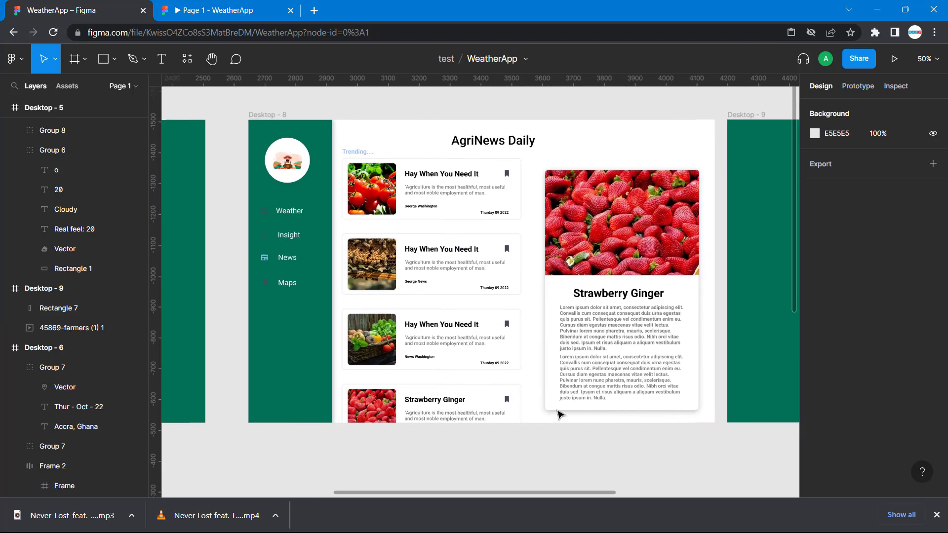
left_click(340, 296)
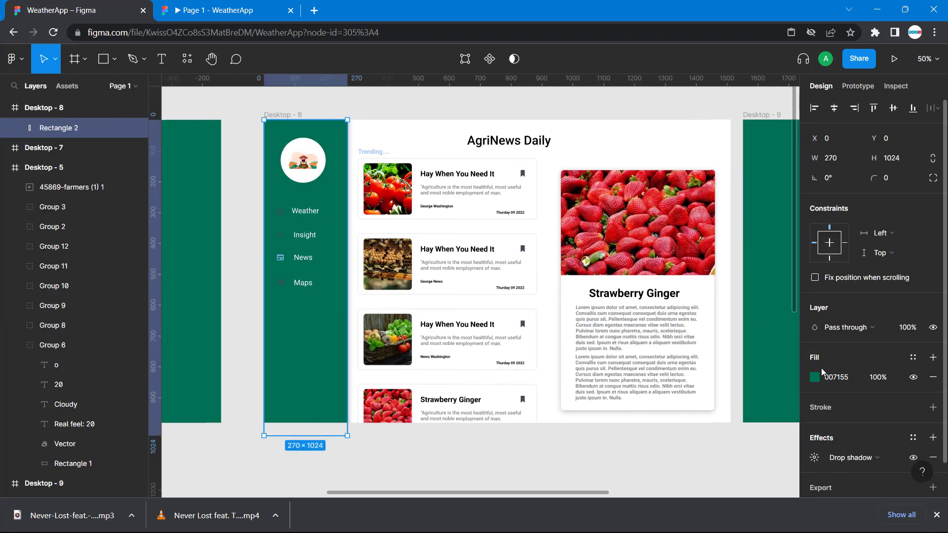
left_click(816, 377)
left_click(816, 457)
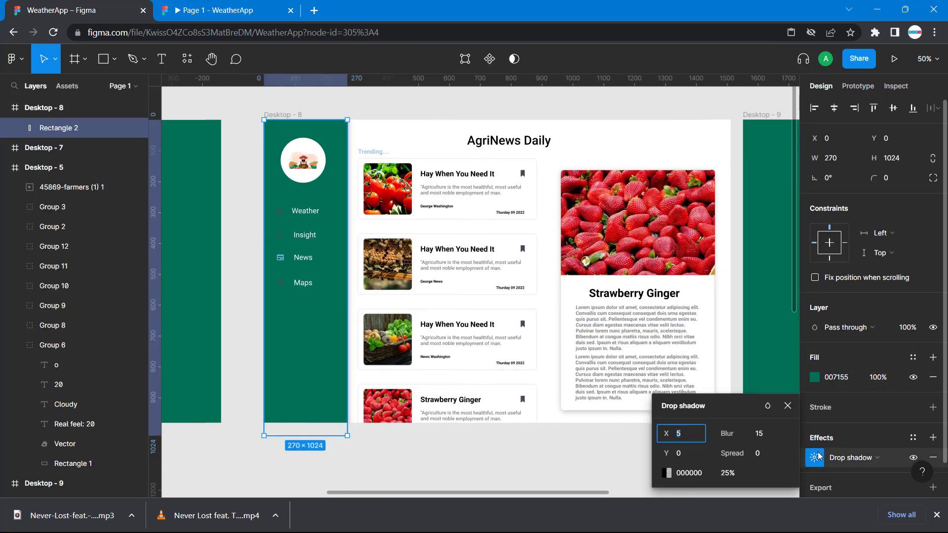
scroll(637, 390, "right", 7)
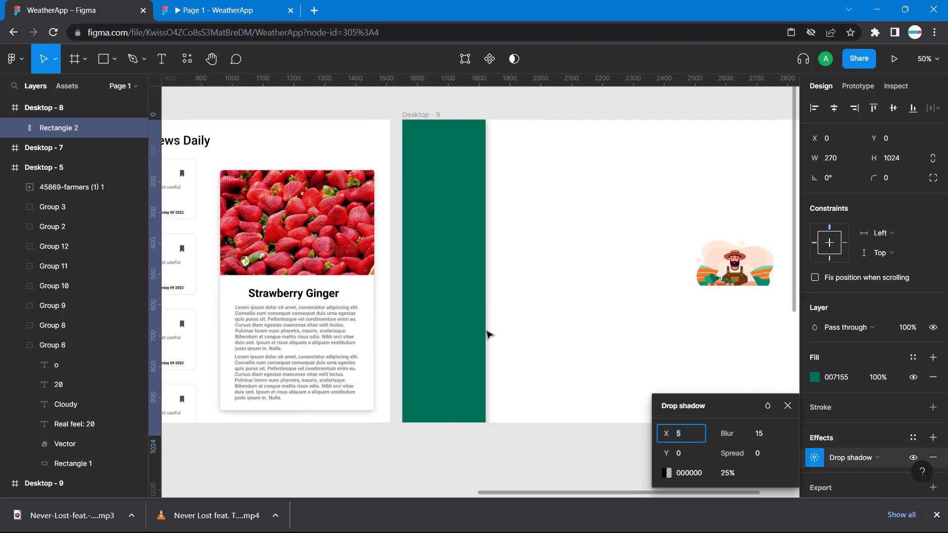
left_click(569, 364)
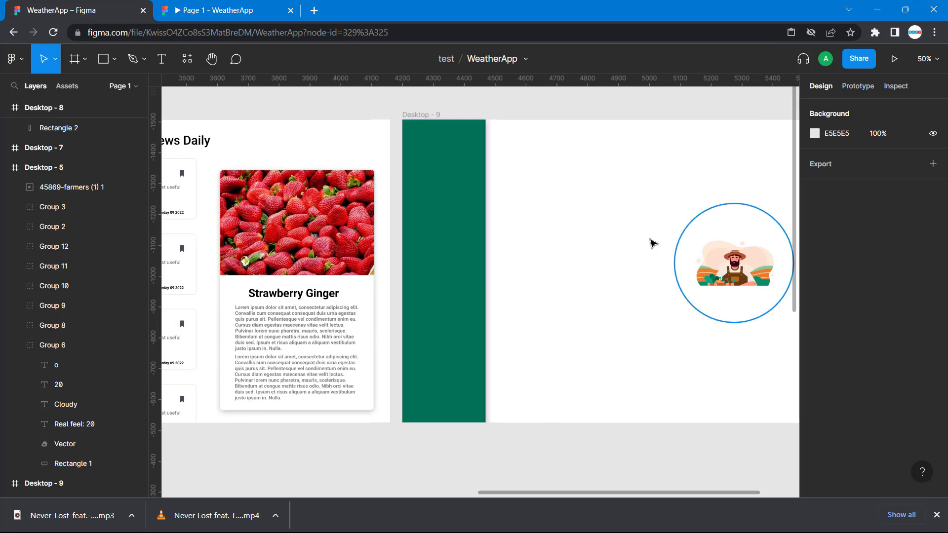
Move the farmer GIF on Desktop - 9 closer to the sidebar, to X 412 and Y 126, and check the prototype preview.
left_click_drag(709, 253, 576, 217)
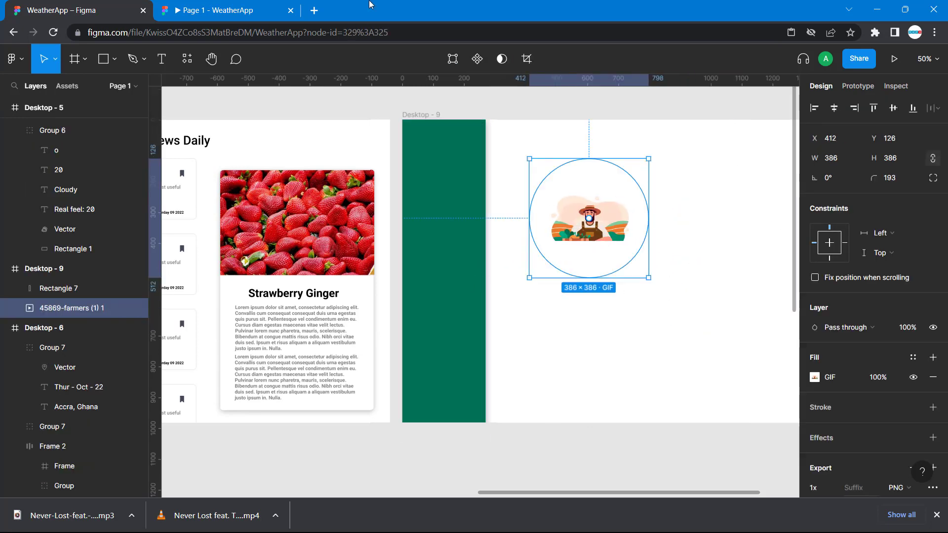
left_click(224, 6)
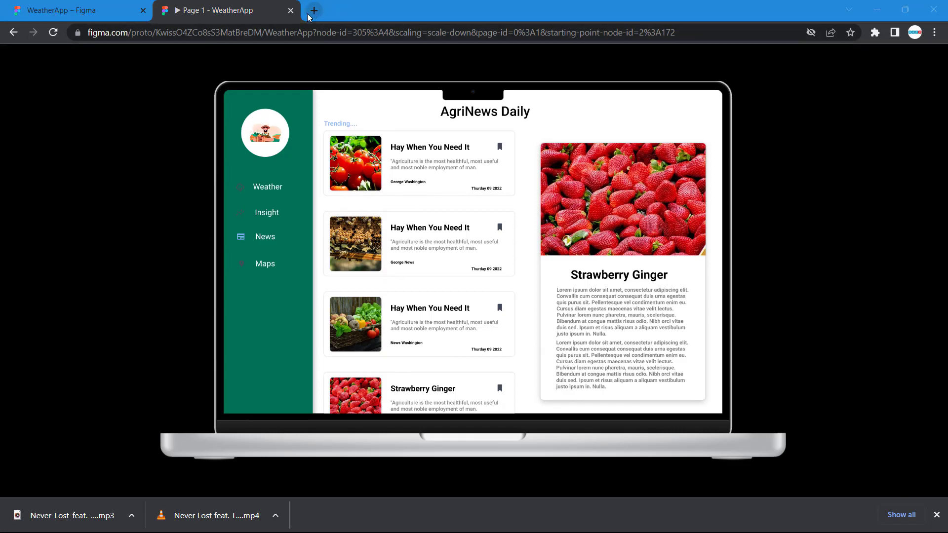
left_click(62, 11)
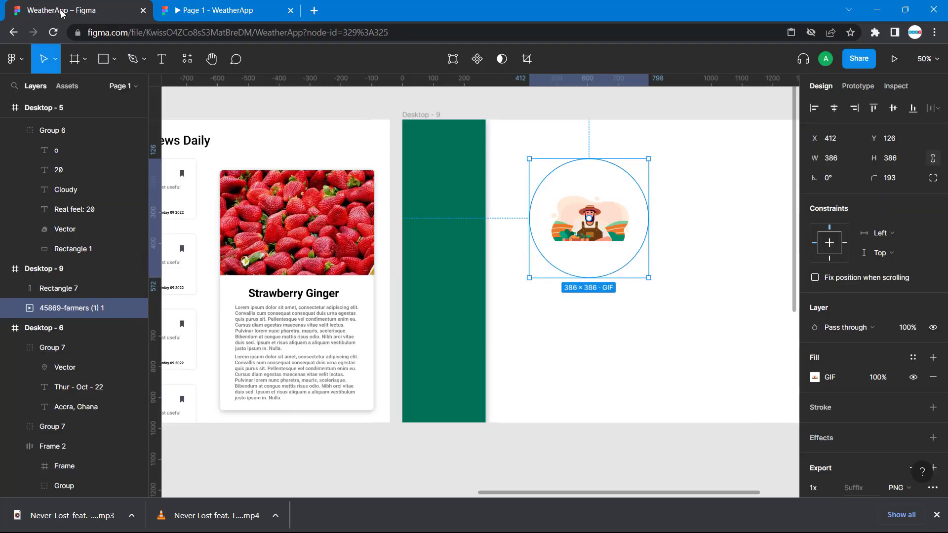
right_click(383, 456)
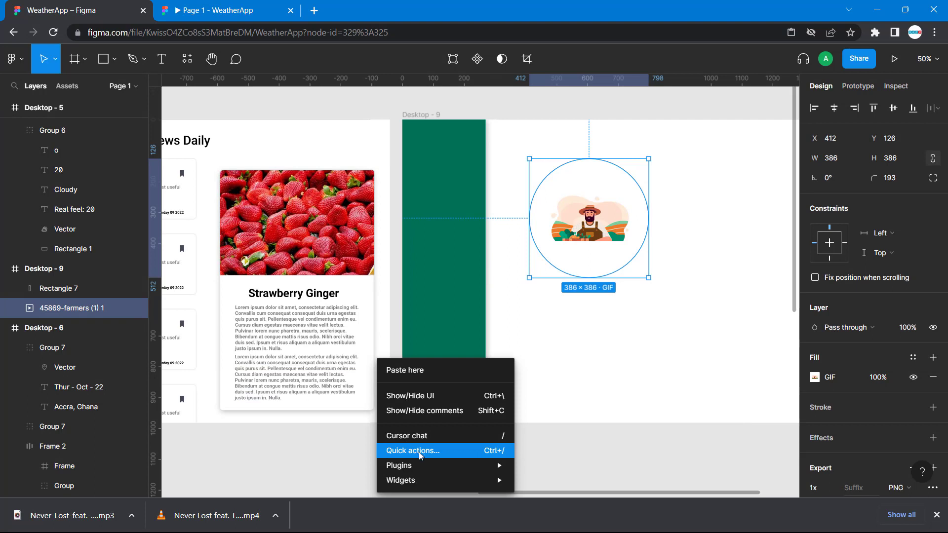
mouse_move(496, 465)
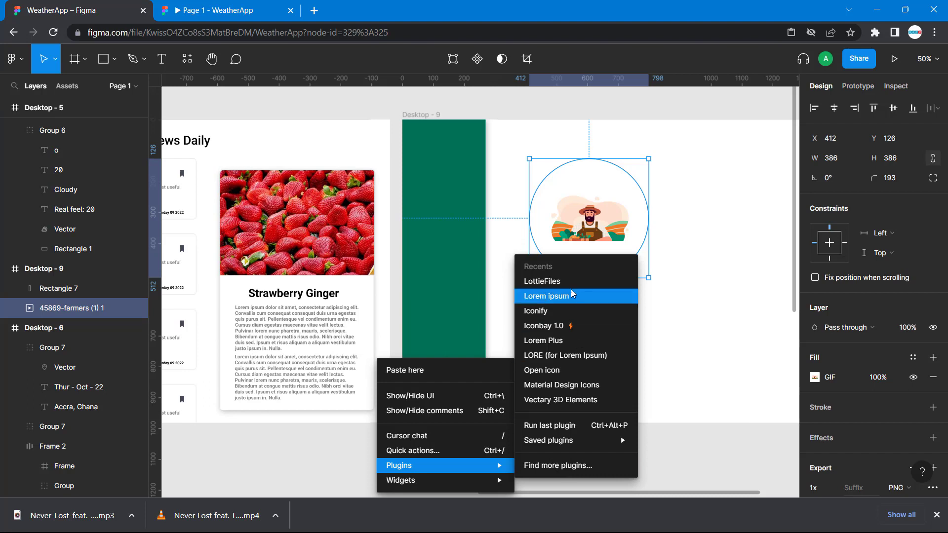
left_click(546, 282)
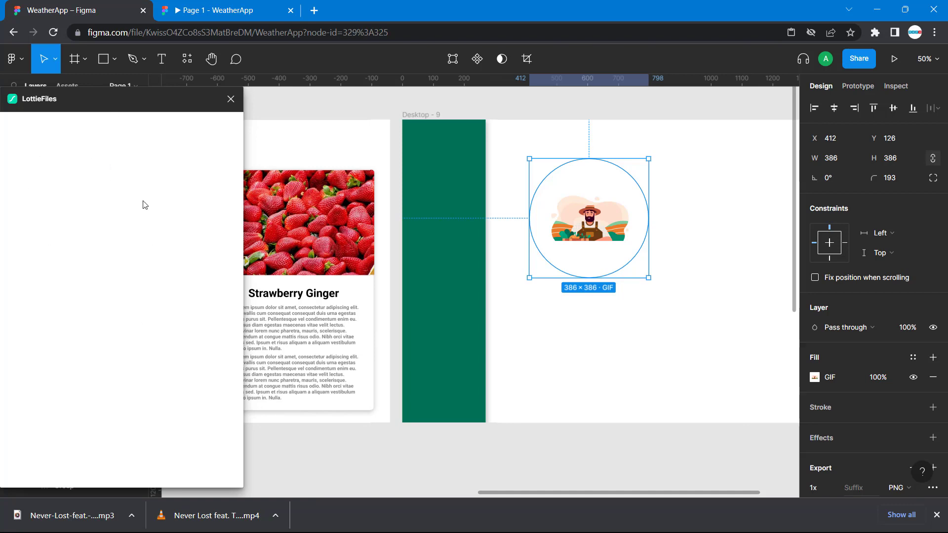
left_click(231, 99)
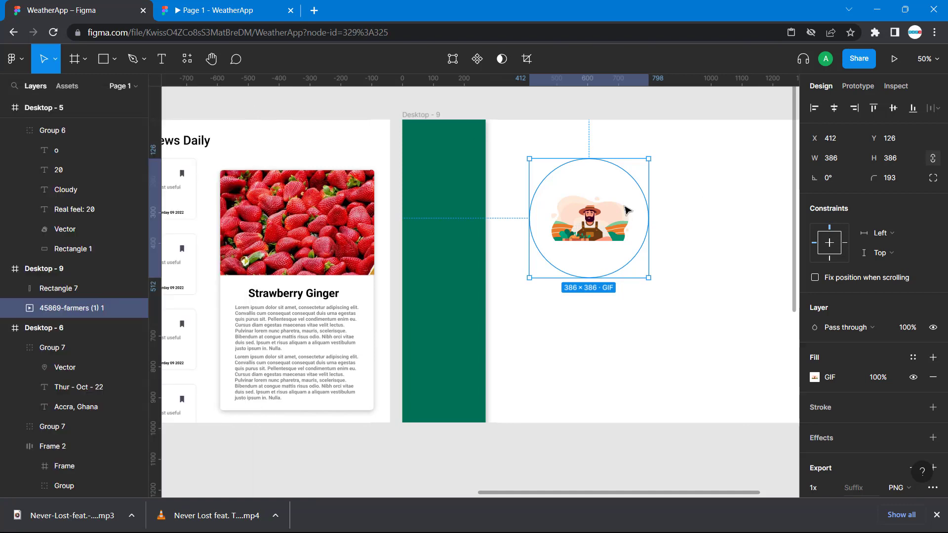
Using the Desktop - 8 logo as reference, resize the farmer GIF on Desktop - 9 proportionally to 146 × 146.
scroll(508, 242, "left", 7)
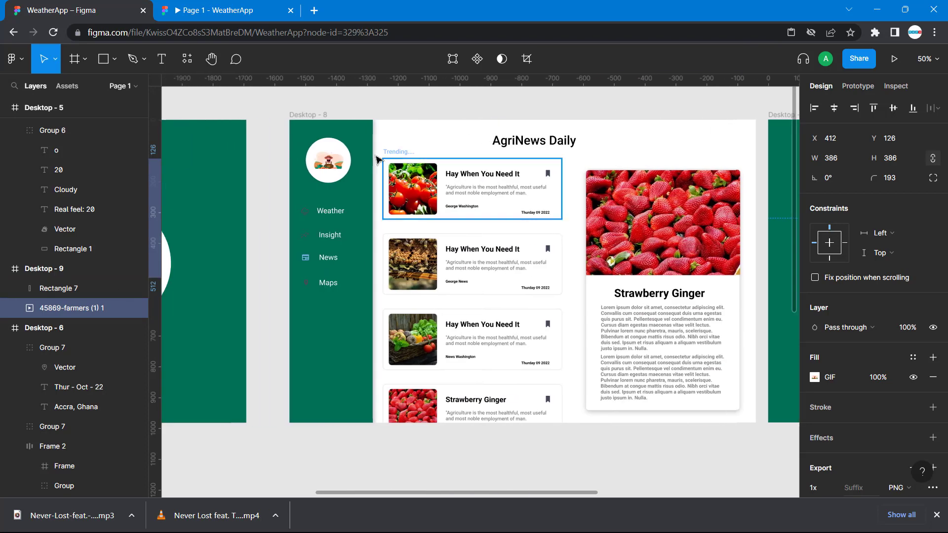
left_click(332, 159)
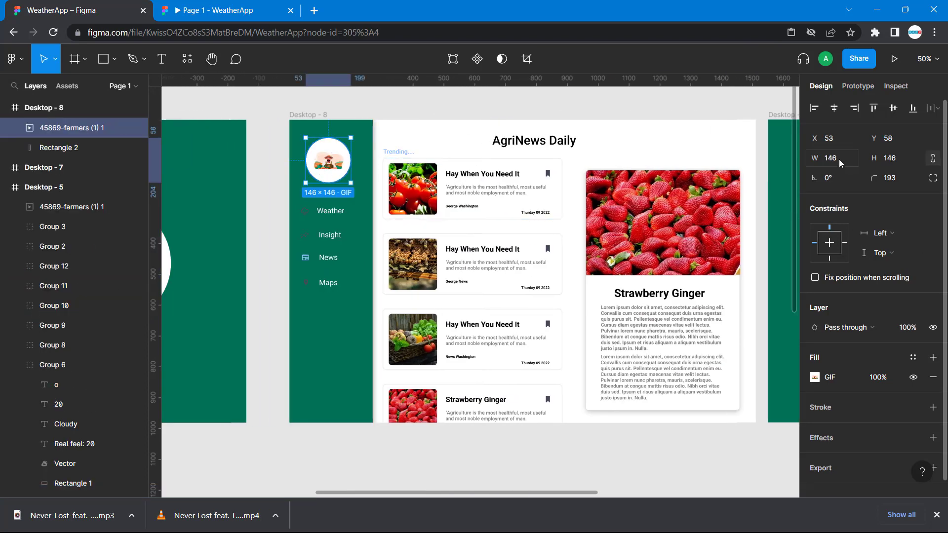
scroll(666, 219, "right", 6)
left_click(667, 219)
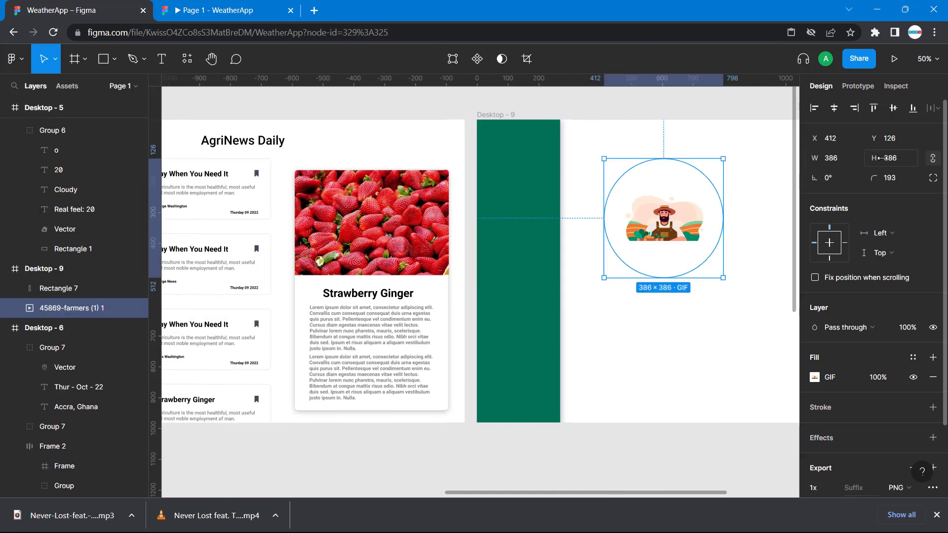
left_click(932, 159)
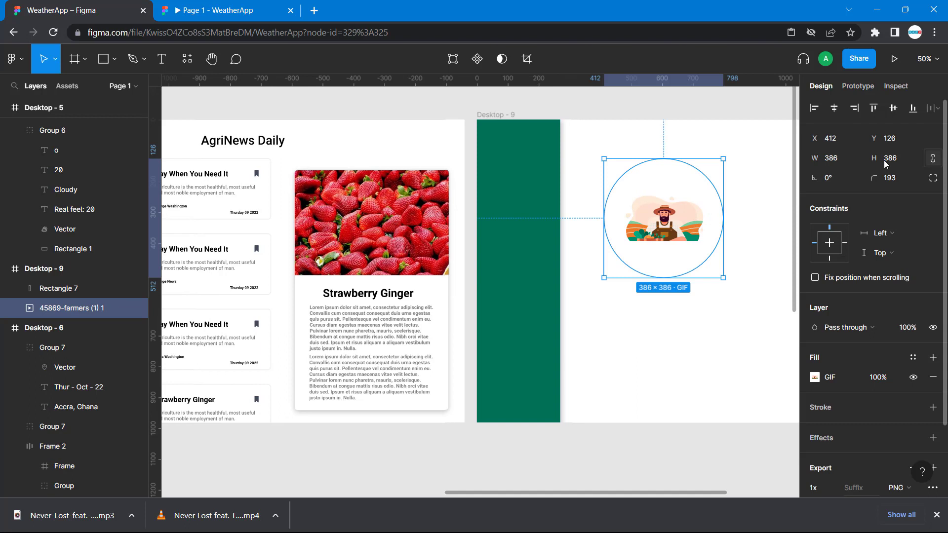
left_click(933, 159)
left_click(836, 161)
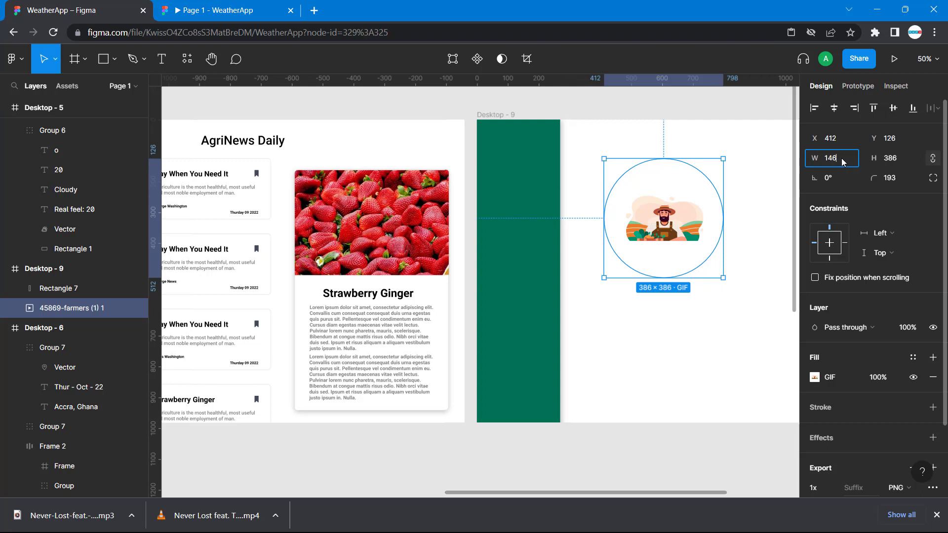
key("Return")
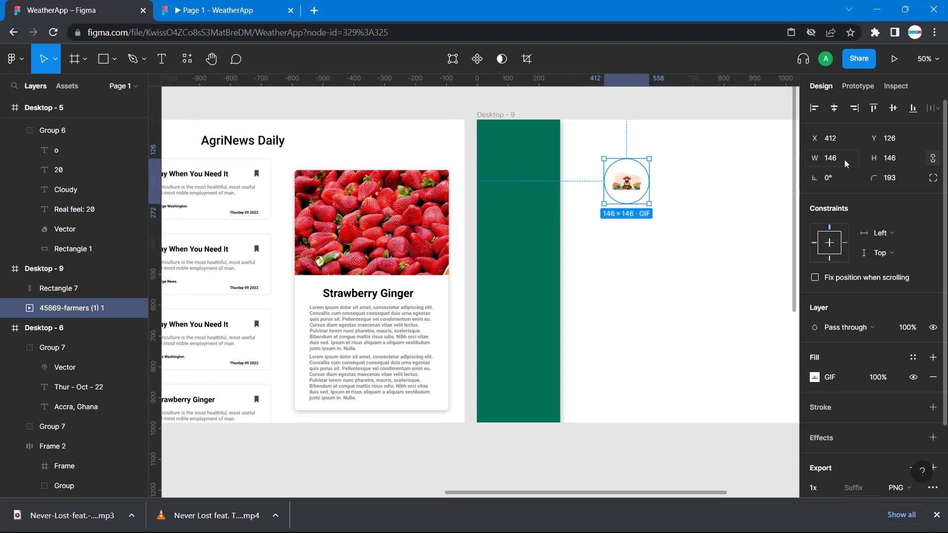
Move the farmer GIF onto the Desktop - 9 sidebar at X 62, Y 58 and bring it to the front.
left_click_drag(626, 180, 568, 168)
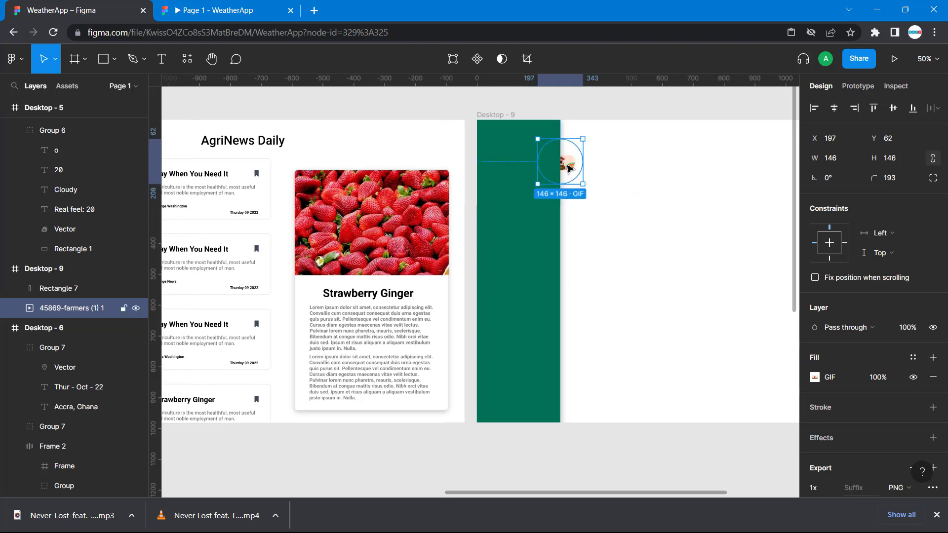
right_click(566, 167)
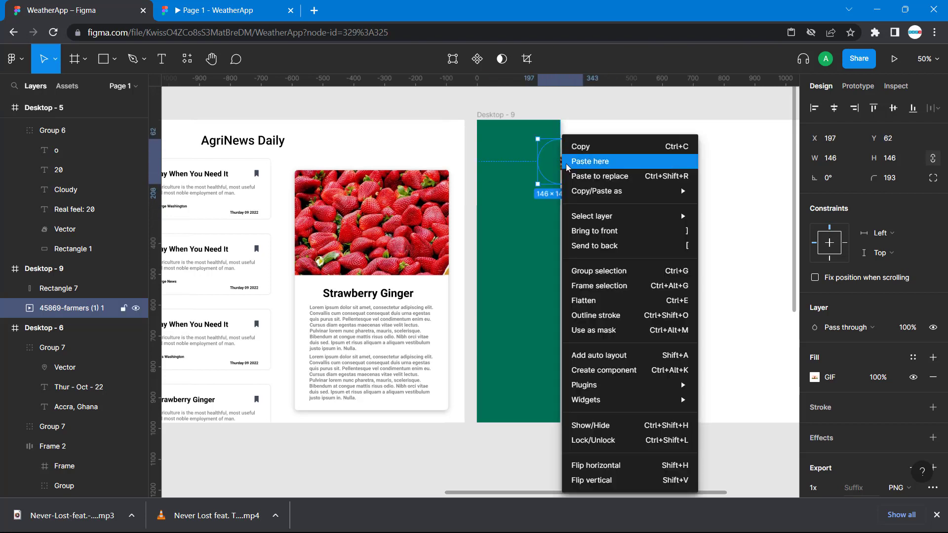
left_click(614, 231)
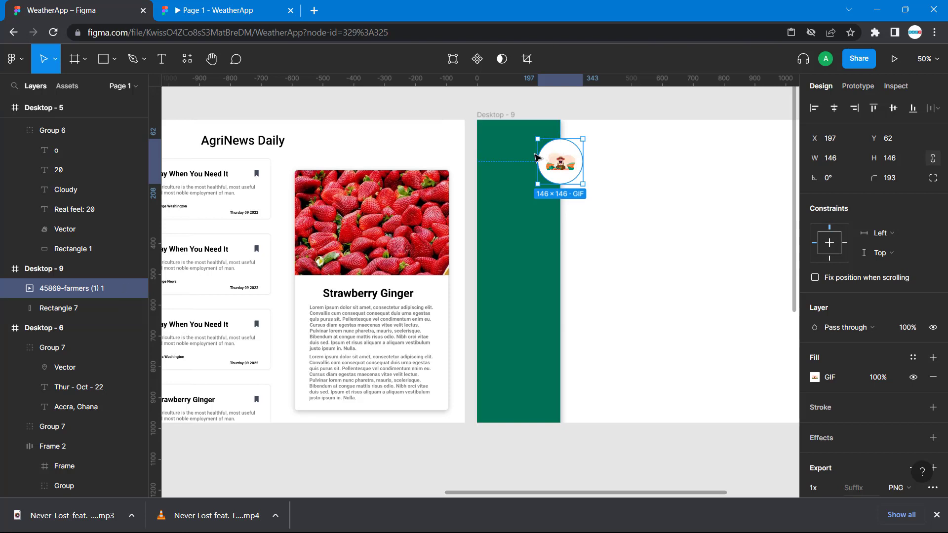
left_click_drag(535, 153, 493, 152)
Compare the logo placement on both pages and nudge the Desktop - 8 farmer logo right to X 59 within its sidebar.
scroll(523, 160, "left", 5)
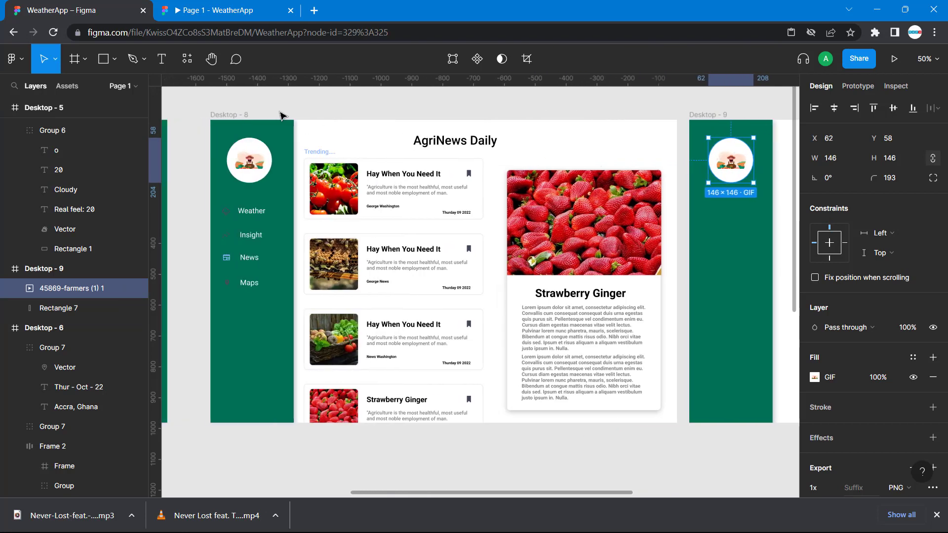
left_click(260, 153)
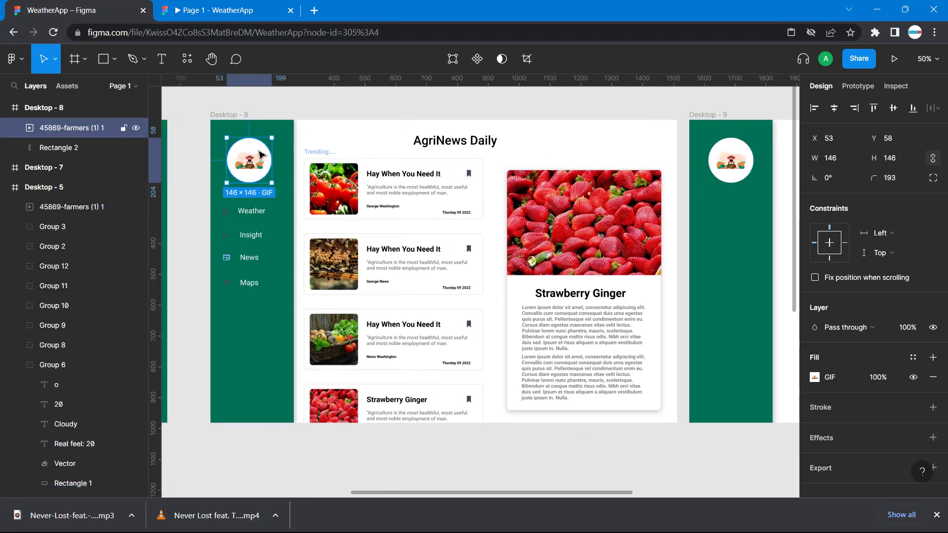
key("alt")
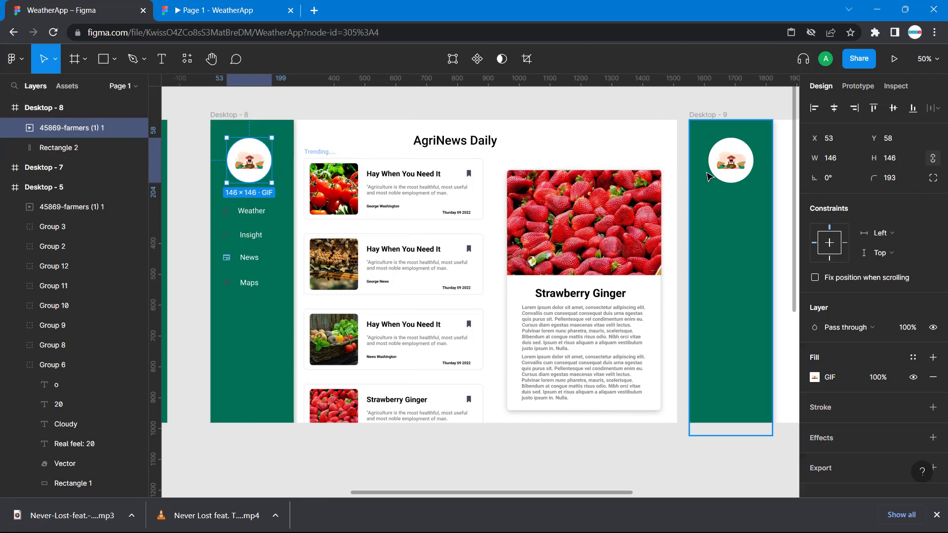
left_click(732, 157)
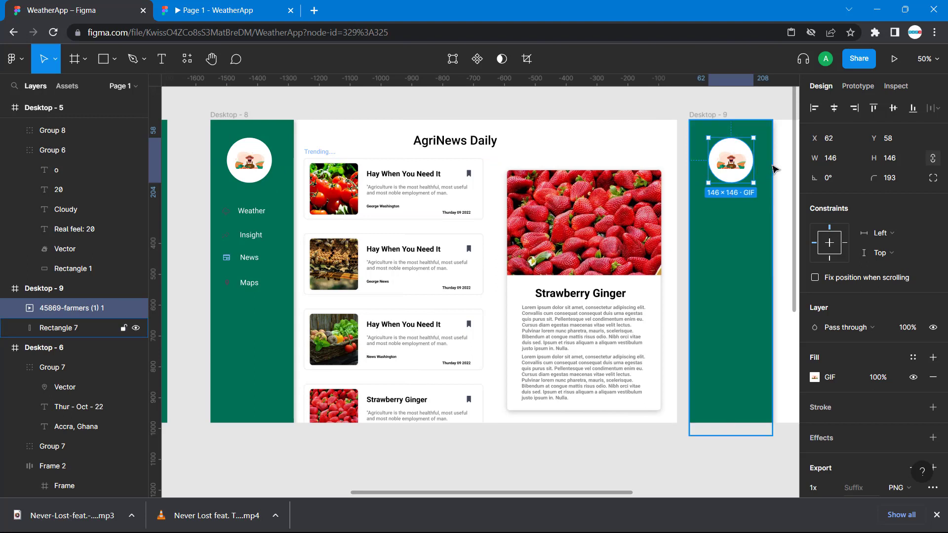
left_click(252, 151)
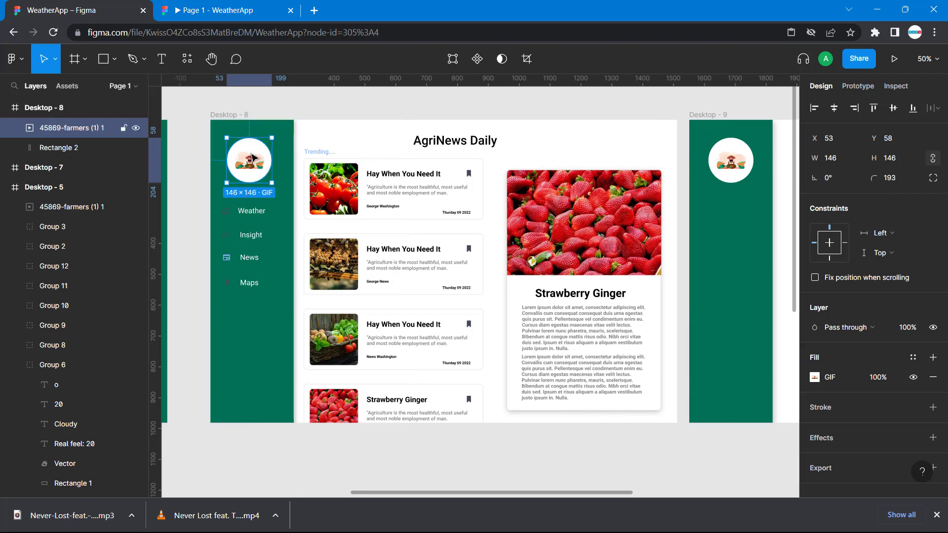
key("alt")
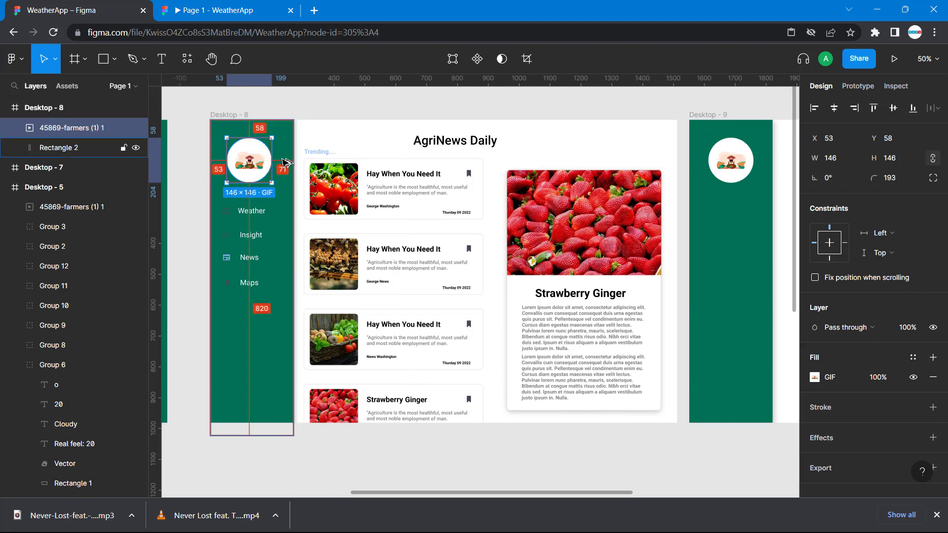
key("Right")
key("Right")
key("Right")
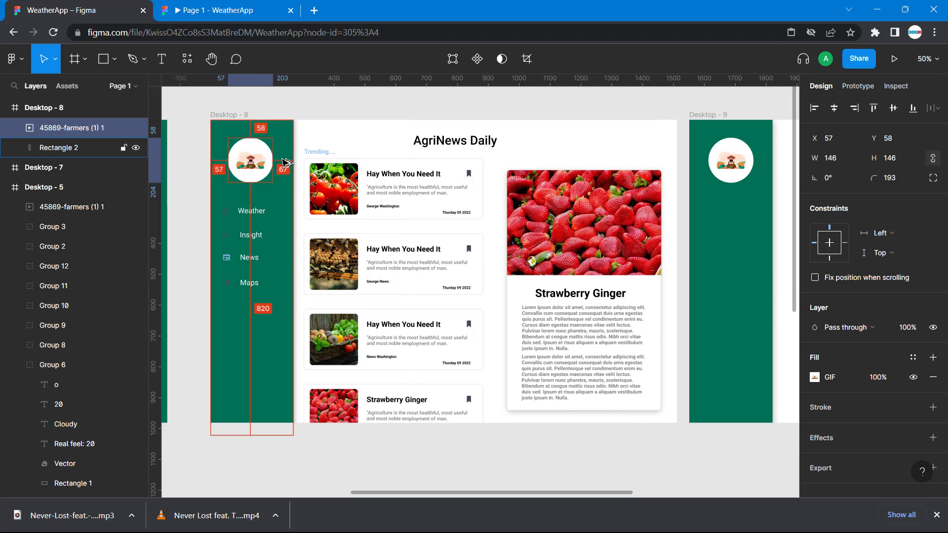
key("Right")
key("Right")
key("Right")
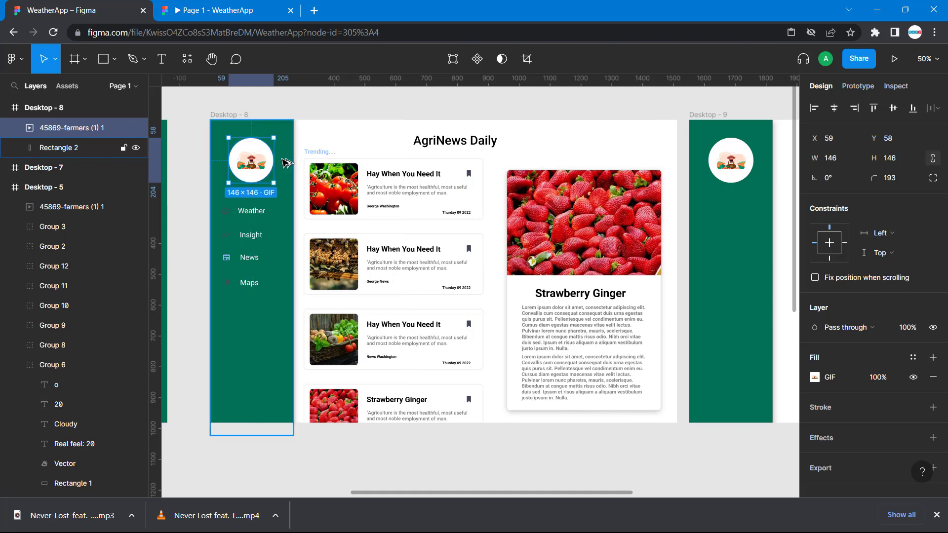
Copy the white icon bar from Desktop - 6 onto the blank area of Desktop - 9, at X 453, Y 614.
scroll(762, 211, "right", 3)
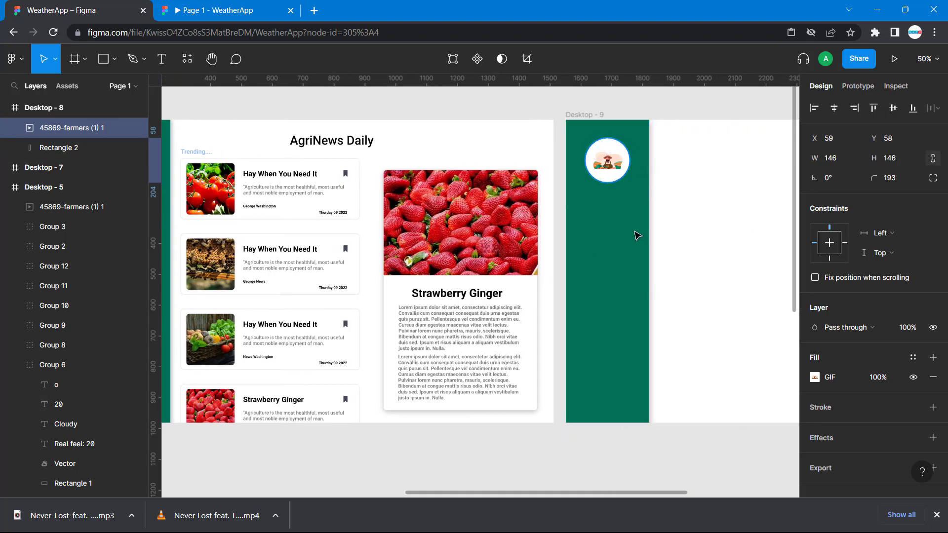
scroll(715, 286, "left", 5)
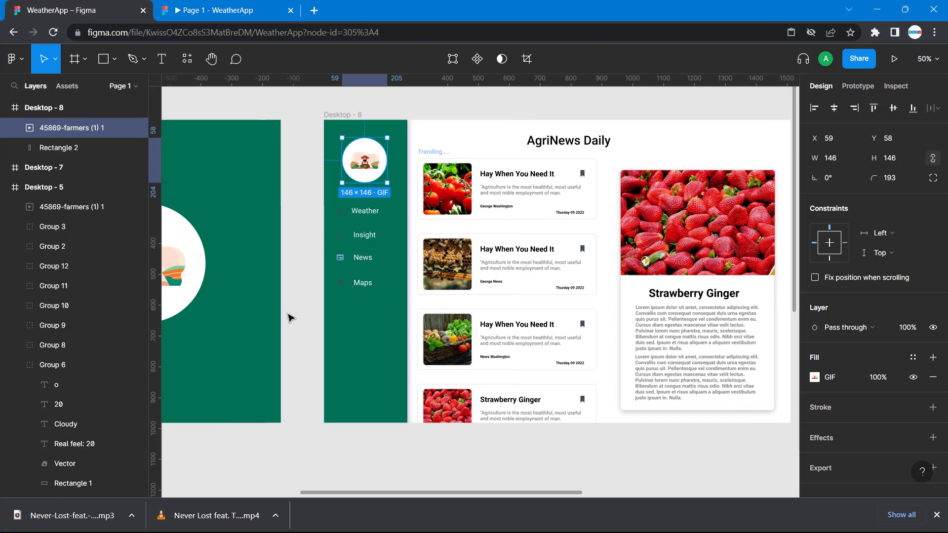
scroll(290, 321, "left", 5)
scroll(290, 318, "left", 2)
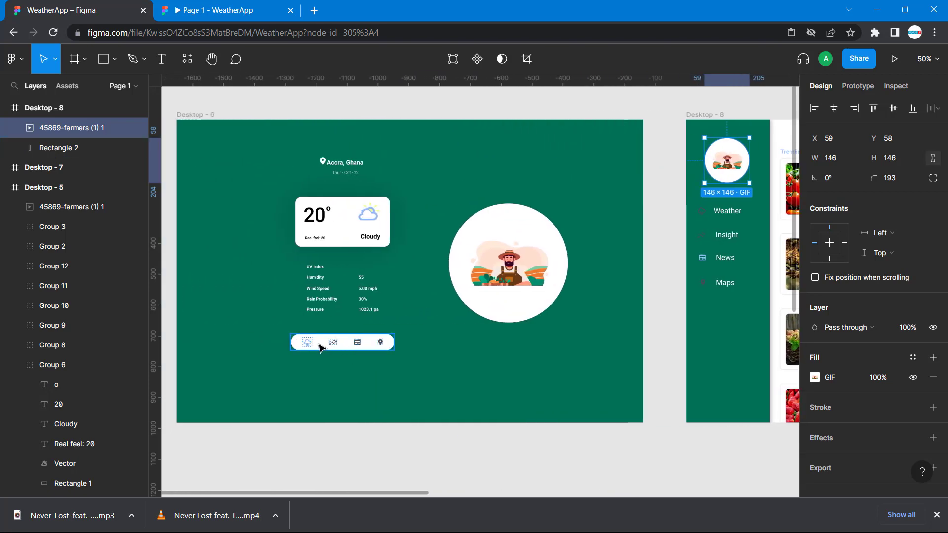
left_click(349, 351)
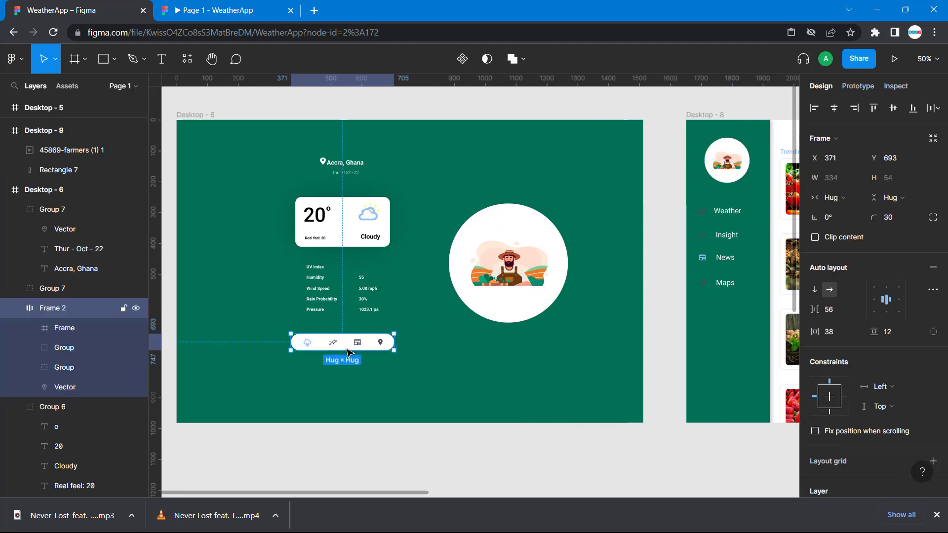
key("ctrl+v")
left_click_drag(485, 393, 734, 398)
scroll(734, 398, "right", 4)
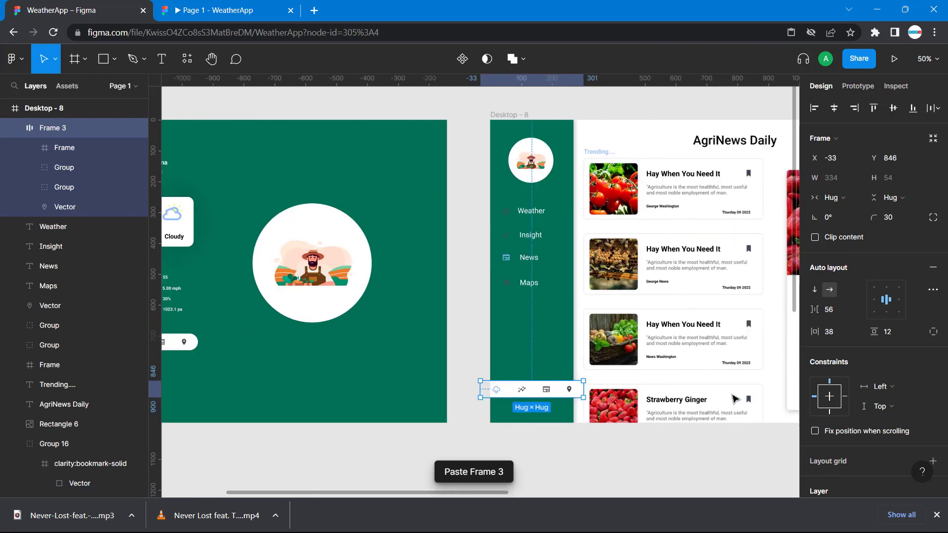
scroll(735, 399, "right", 5)
left_click_drag(282, 383, 786, 368)
scroll(709, 381, "right", 8)
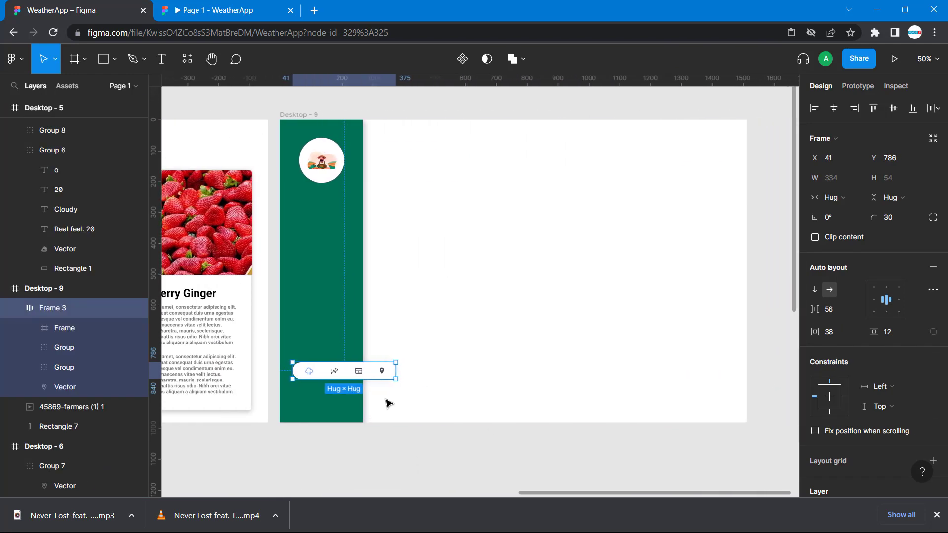
left_click_drag(350, 371, 477, 324)
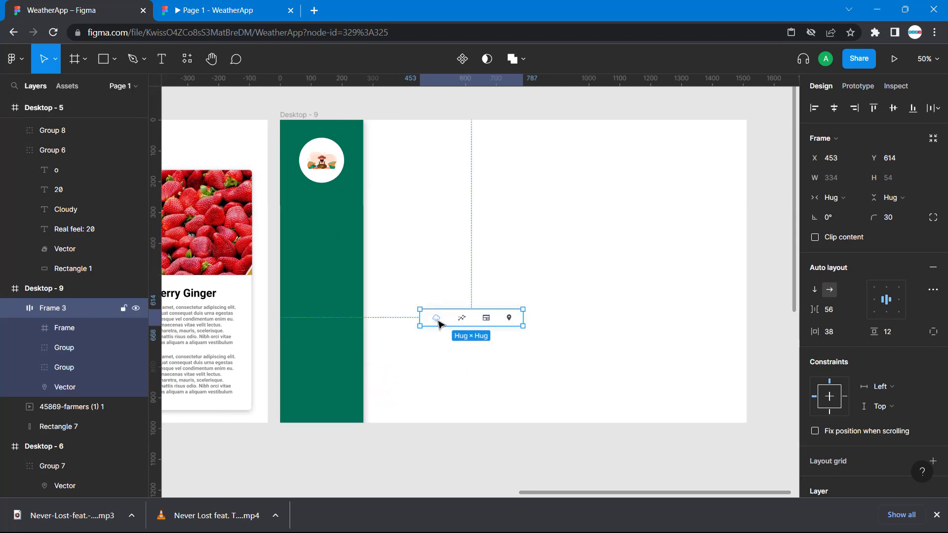
Move the cloud icon and the trend icon out of the bar onto the Desktop - 9 sidebar, at X 37, Y 300 and X 62, Y 406.
left_click(437, 322)
left_click_drag(437, 322, 296, 221)
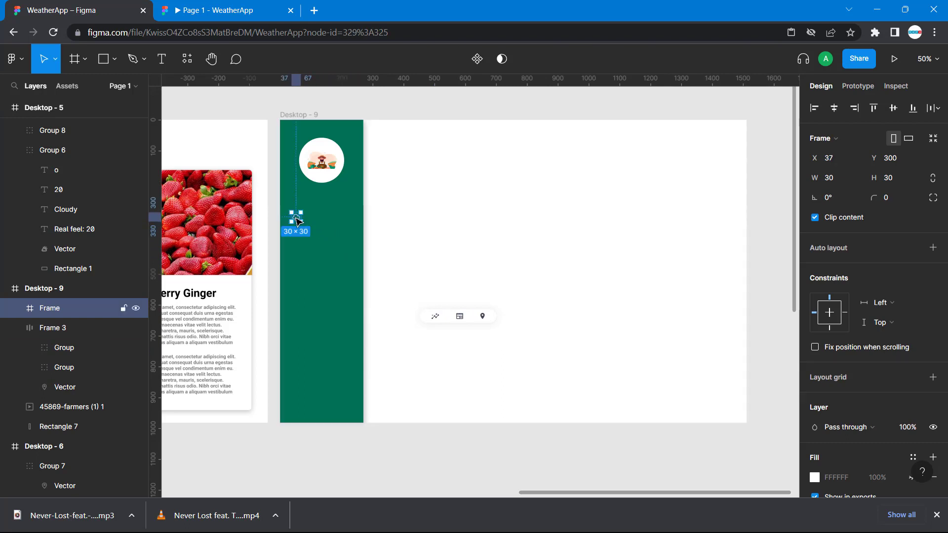
left_click_drag(437, 320, 303, 250)
Move the news and location icons onto the sidebar below the other two icons, and delete the emptied icon bar.
left_click(433, 296)
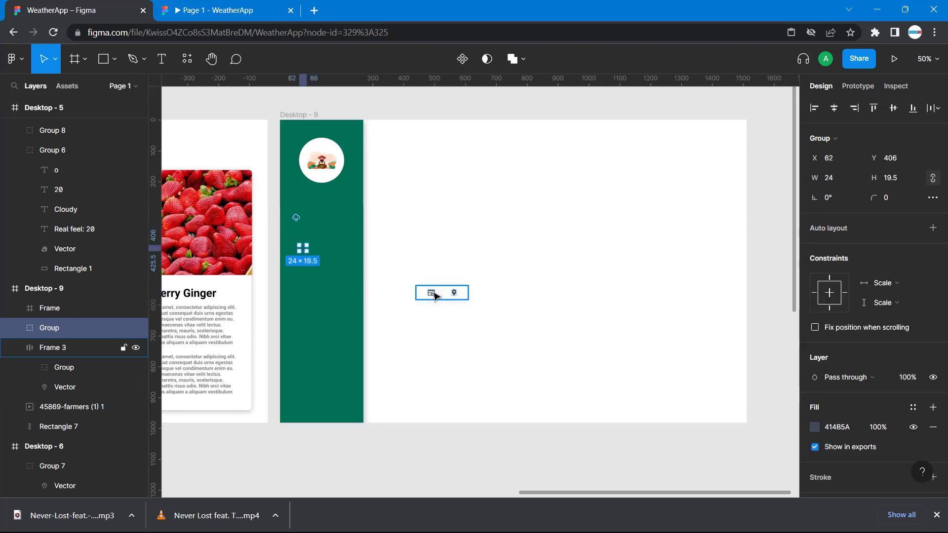
left_click_drag(435, 294, 298, 274)
left_click_drag(431, 294, 310, 299)
left_click(405, 300)
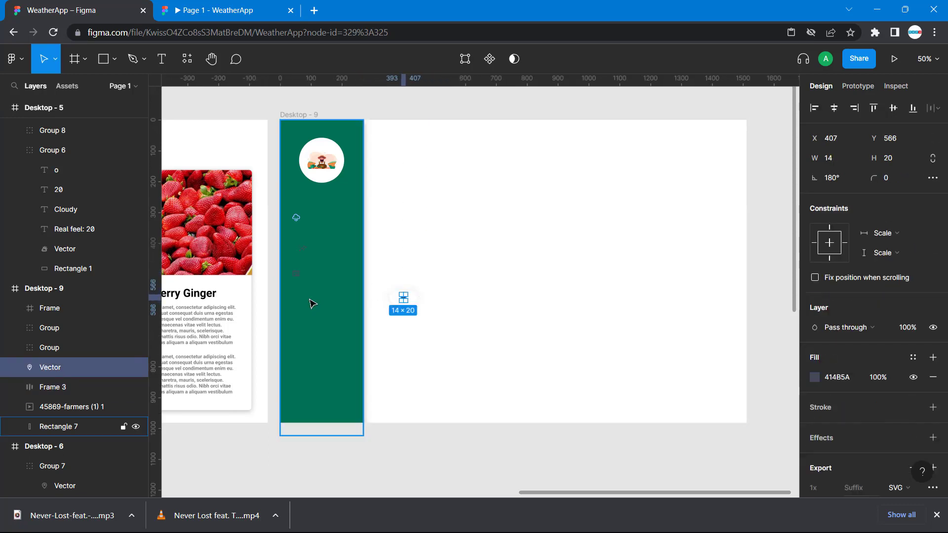
left_click_drag(403, 299, 294, 294)
left_click(411, 297)
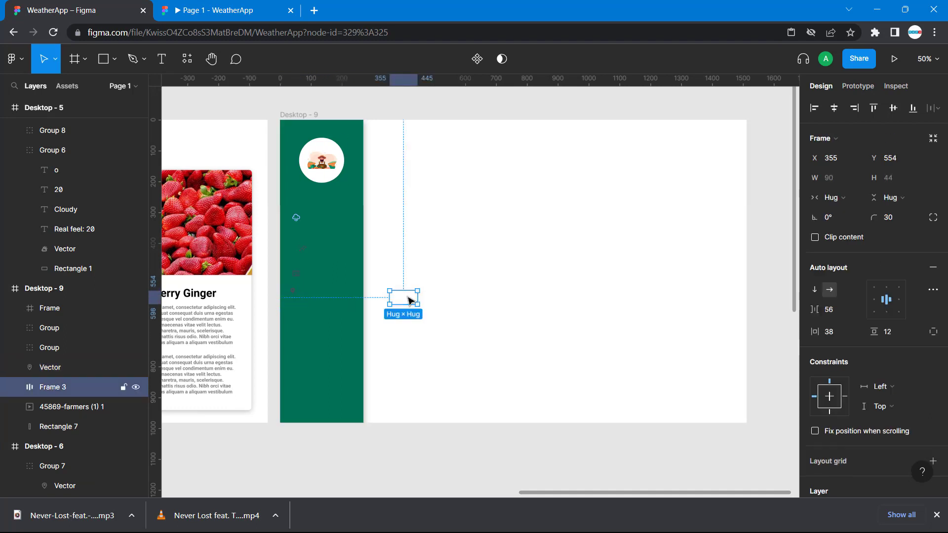
key("Delete")
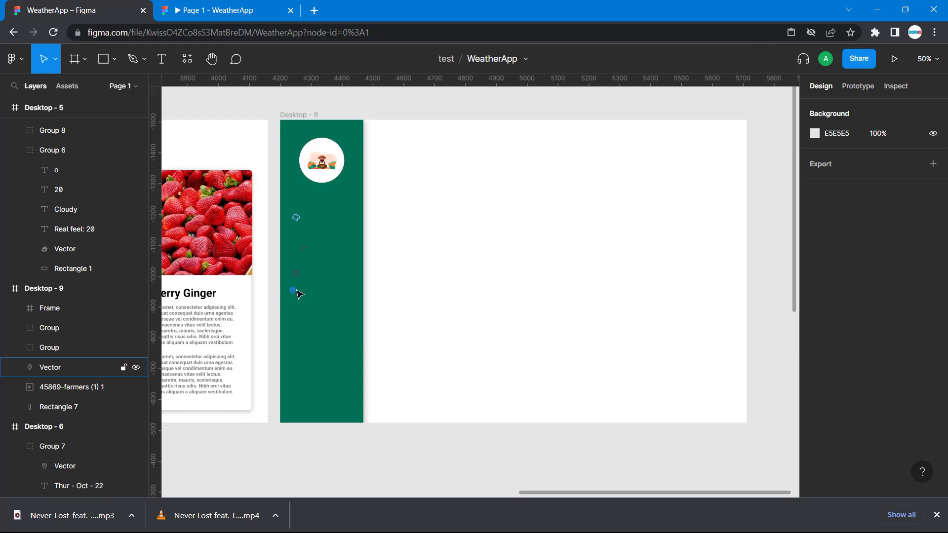
Using the Desktop - 8 logo and menu spacing as reference, nudge the cloud icon beneath the Desktop - 9 logo to Y 281.
scroll(325, 256, "left", 2)
scroll(323, 255, "left", 8)
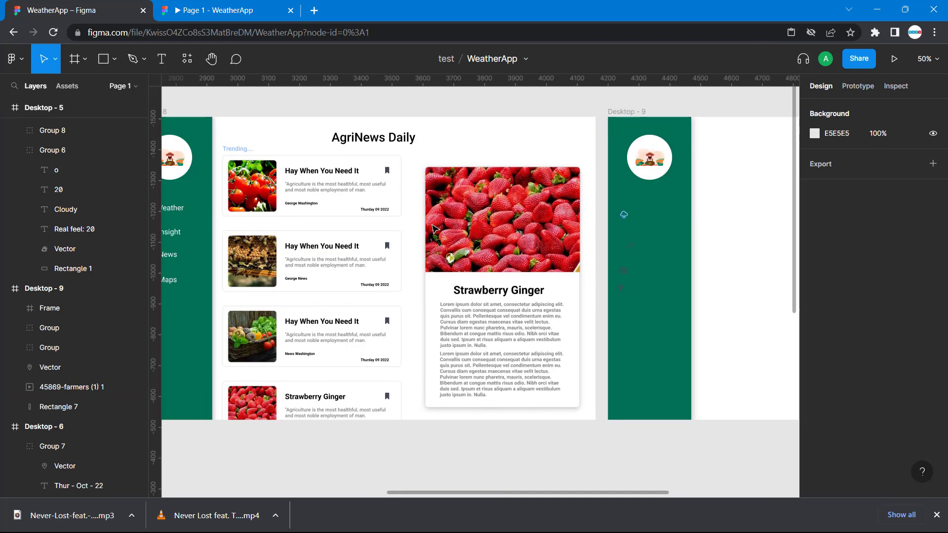
left_click(226, 182)
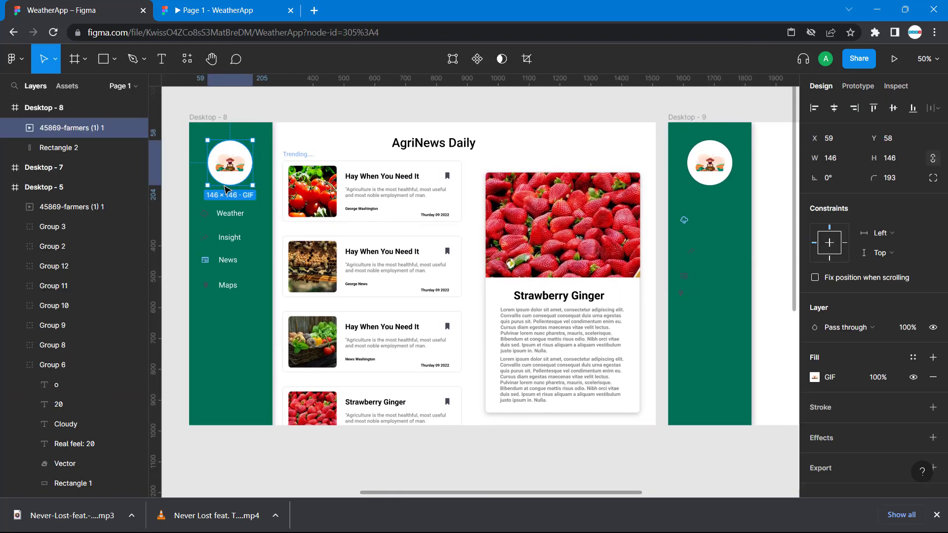
key("alt")
scroll(683, 247, "right", 4)
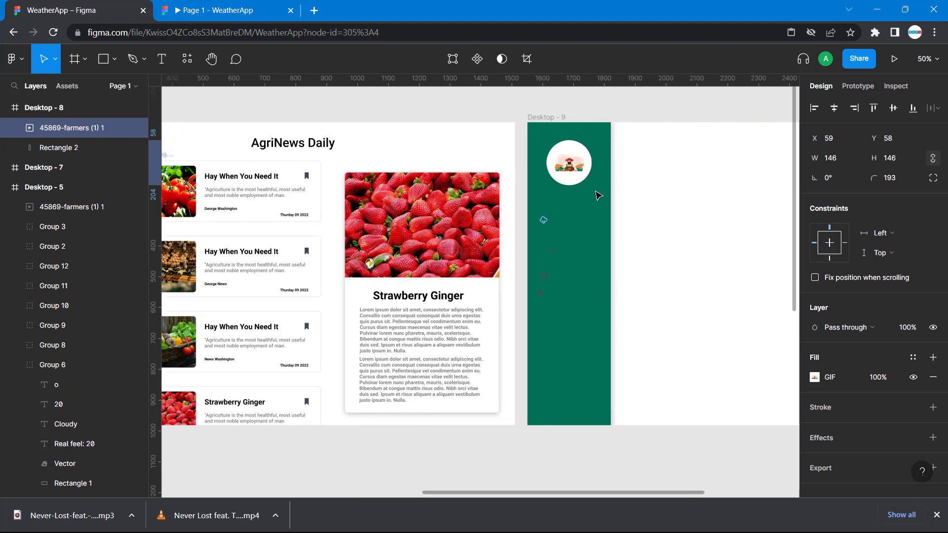
left_click(562, 186)
left_click(543, 221)
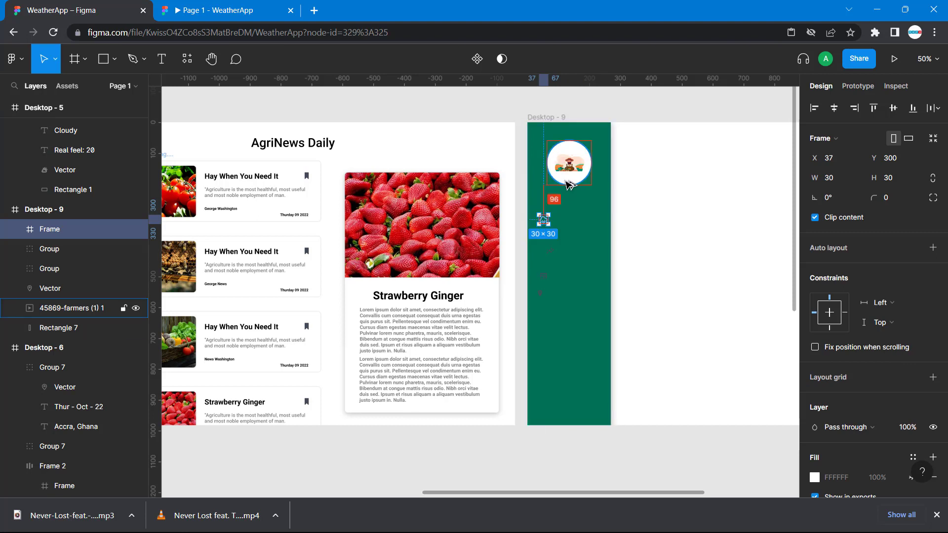
key("Up")
key("Up")
key("Up")
key("Up")
key("Up")
key("Up")
key("Up")
key("Up")
key("Up")
key("Up")
key("Up")
key("Up")
key("Up")
key("Up")
key("Up")
key("Up")
key("Up")
key("Up")
key("Up")
key("Up")
key("Up")
key("Up")
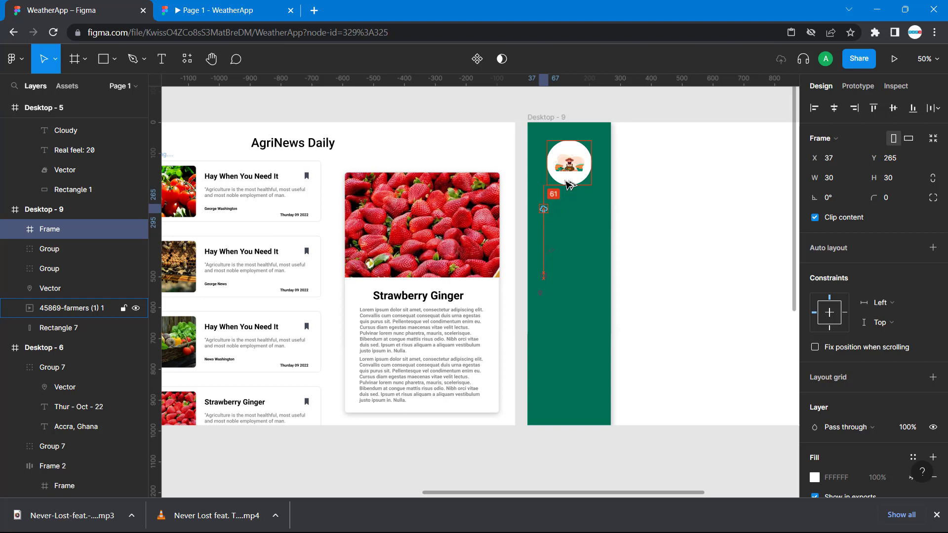
key("Down")
key("Down")
key("Down")
key("Down")
key("Down")
key("Down")
key("Down")
key("Down")
key("Down")
key("Down")
key("Down")
key("Down")
key("Down")
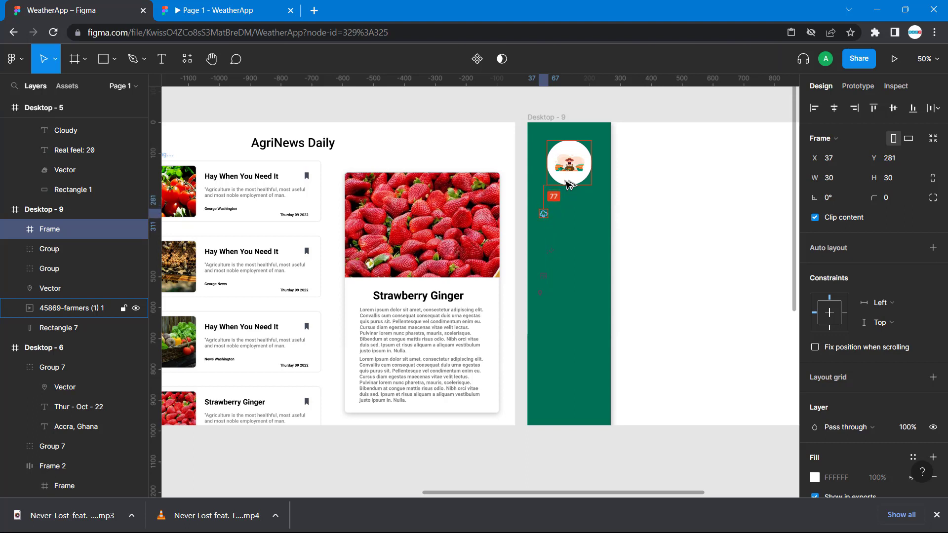
Using the Desktop - 8 weather icon as reference, nudge the Desktop - 9 cloud icon to X 34, Y 280.
left_click(662, 258)
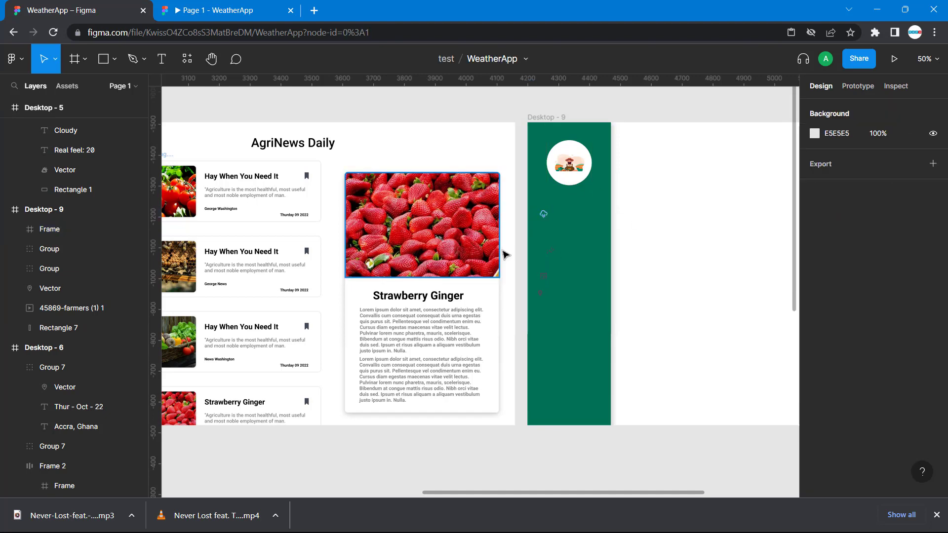
scroll(505, 255, "left", 5)
left_click(351, 216)
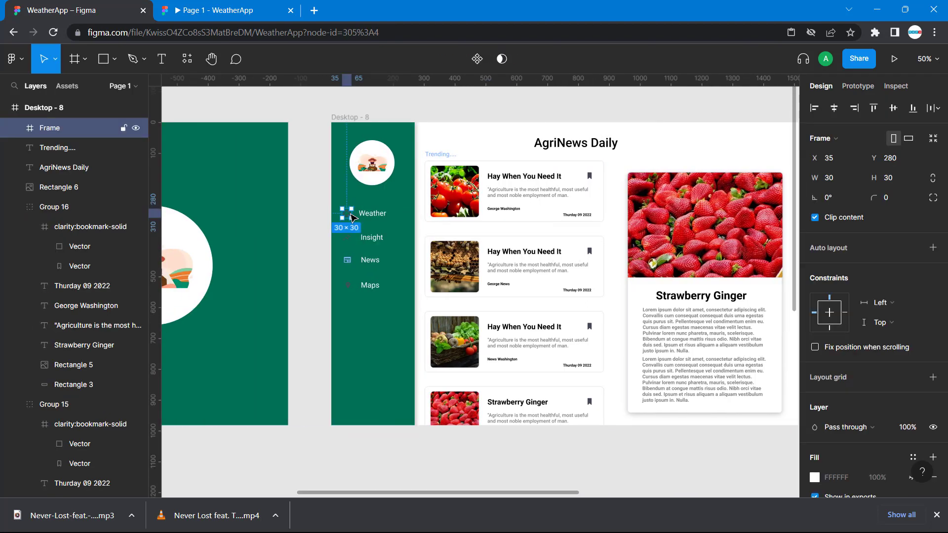
key("alt")
scroll(709, 212, "right", 3)
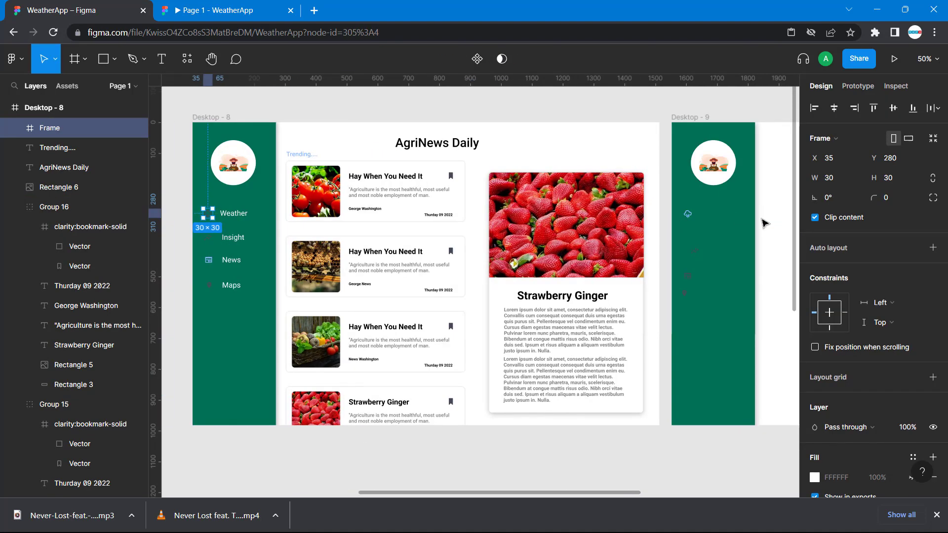
left_click(647, 214)
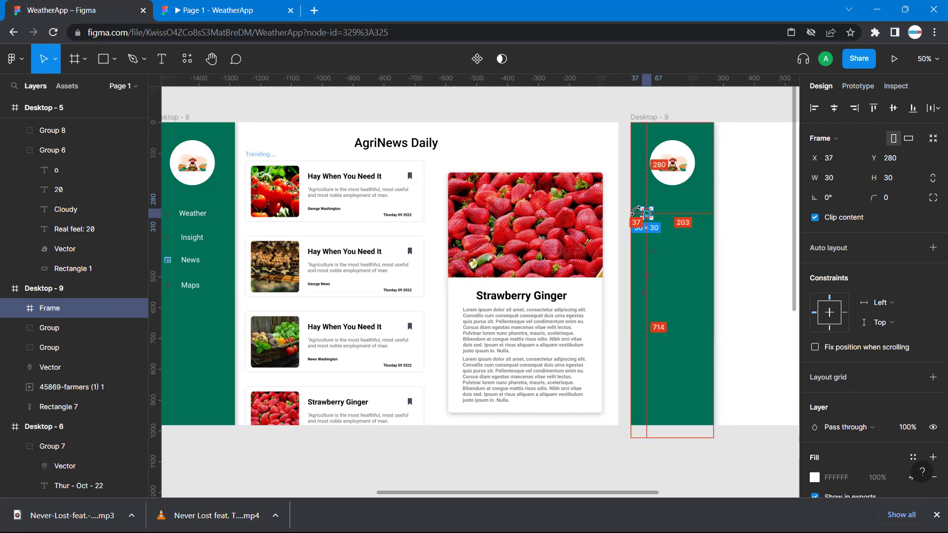
key("Left")
key("Left")
key("Left")
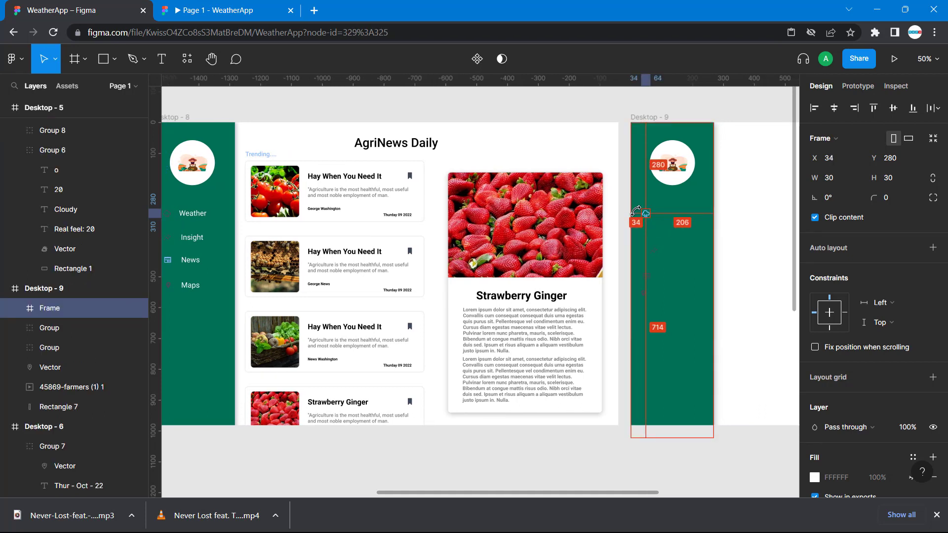
left_click(763, 299)
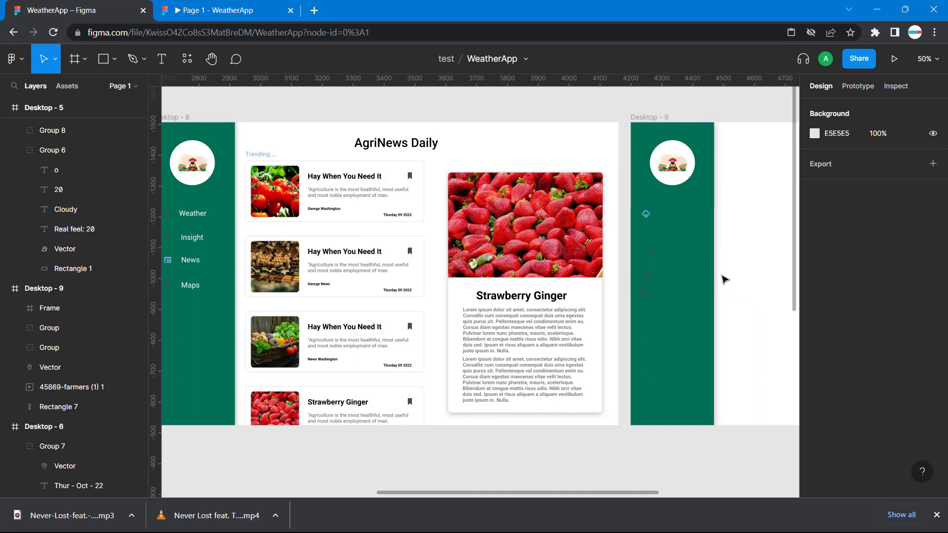
Add the text label "Weather" beside the cloud icon on the Desktop - 9 sidebar, at X 92, Y 284.
scroll(724, 279, "right", 2)
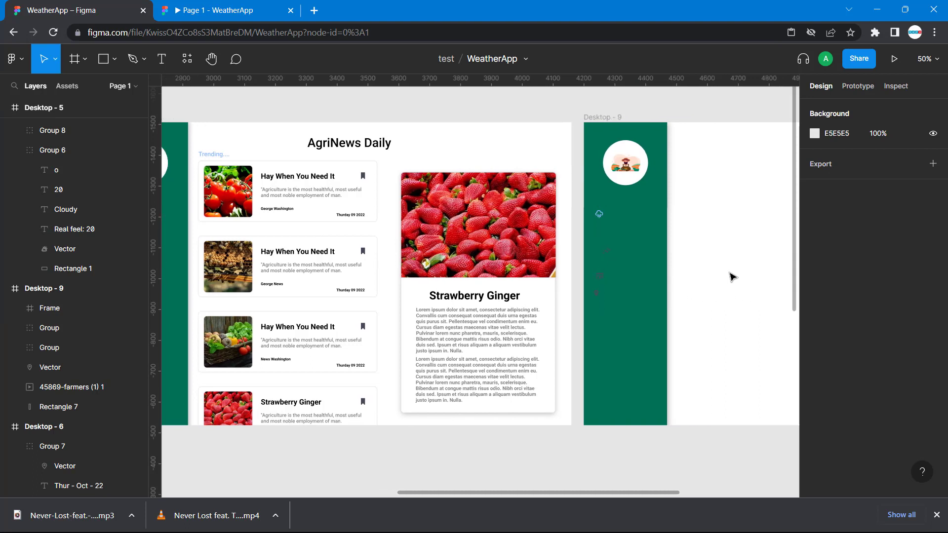
left_click(160, 60)
left_click(610, 211)
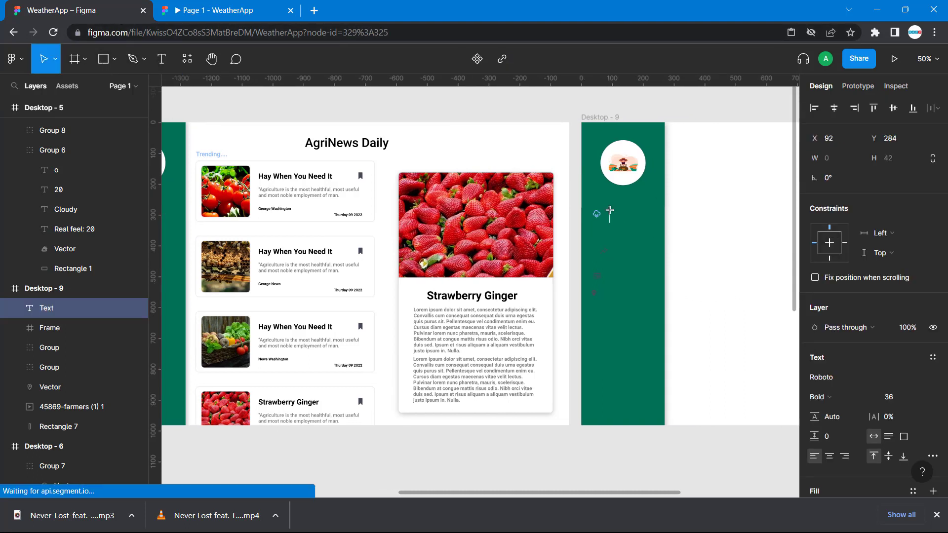
type("We")
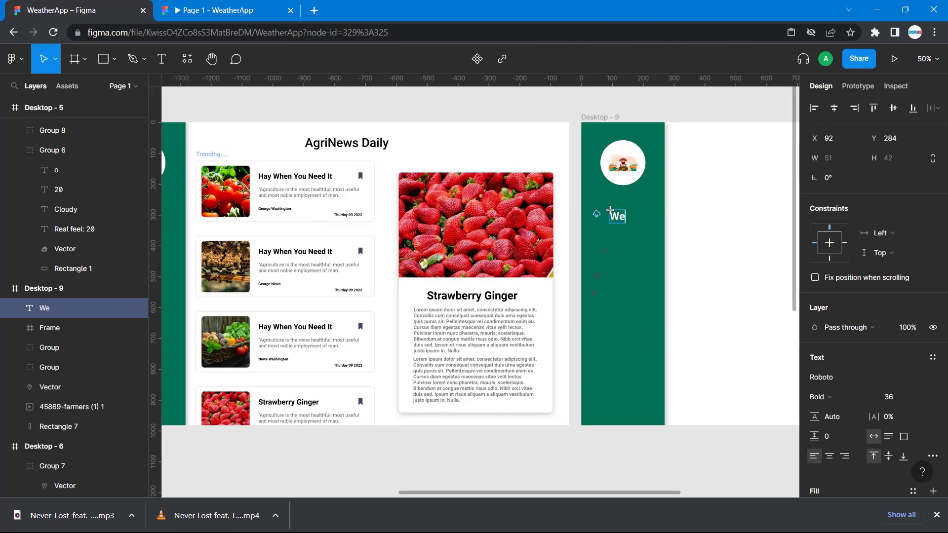
type("the")
key("BackSpace")
key("BackSpace")
type("ather")
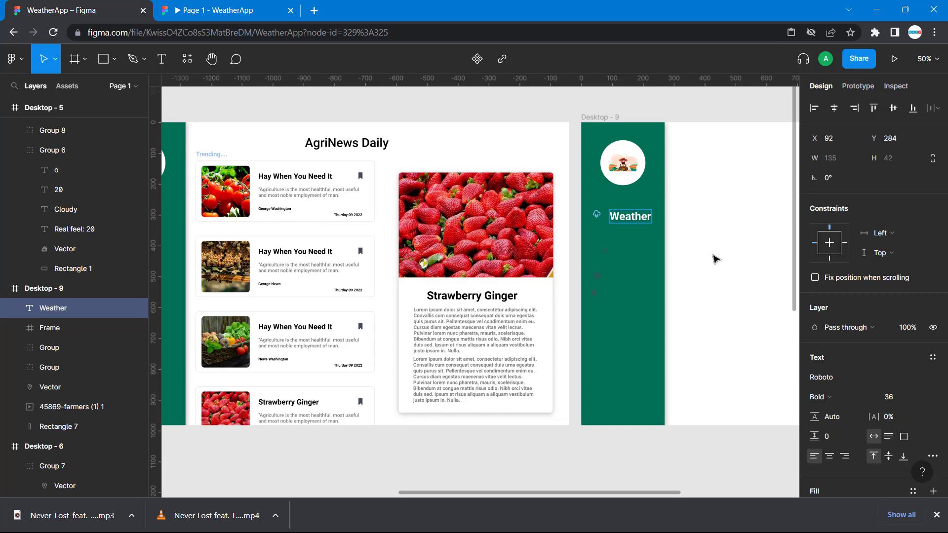
Match the Desktop - 9 Weather label to its Desktop - 8 counterpart by setting the font weight to Regular and the size to 24.
scroll(411, 238, "left", 5)
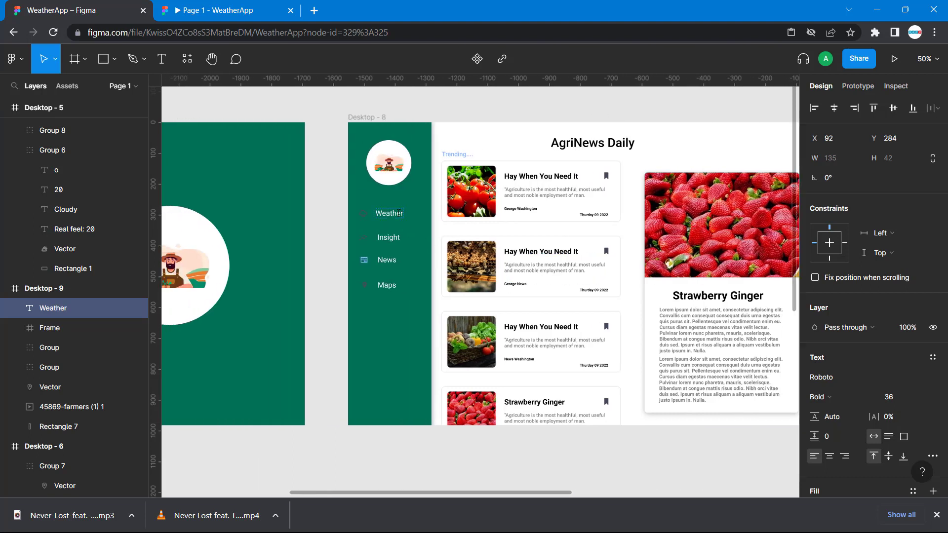
left_click(398, 213)
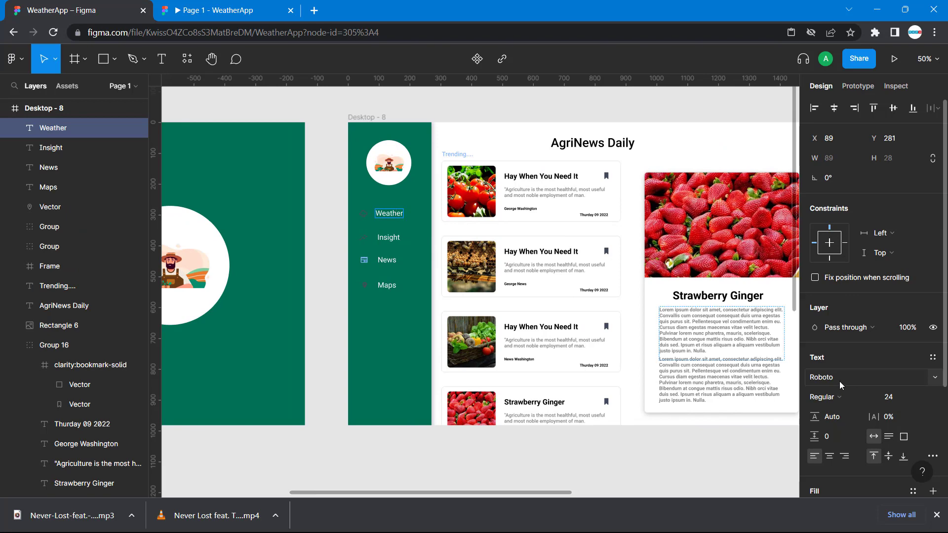
scroll(599, 231, "right", 6)
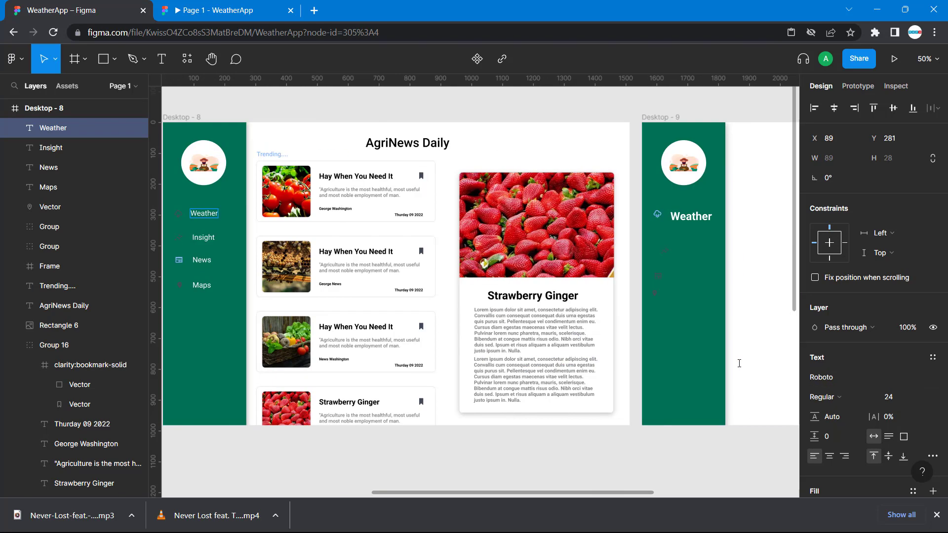
left_click(584, 213)
double_click(584, 213)
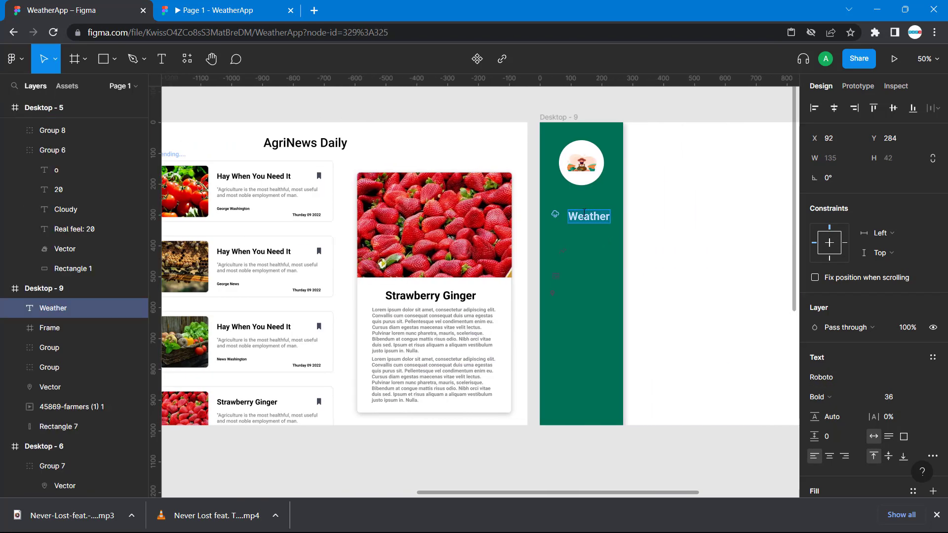
left_click(869, 398)
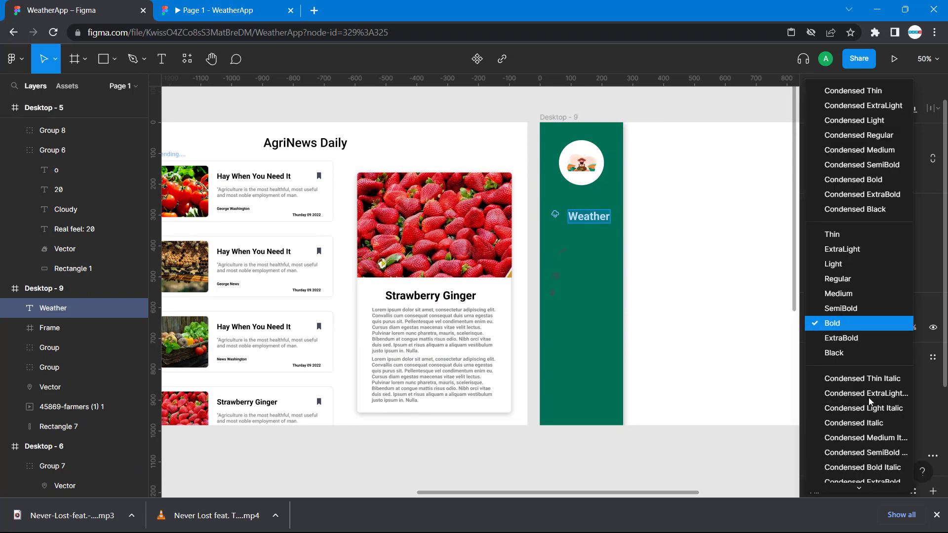
left_click(854, 279)
left_click(896, 400)
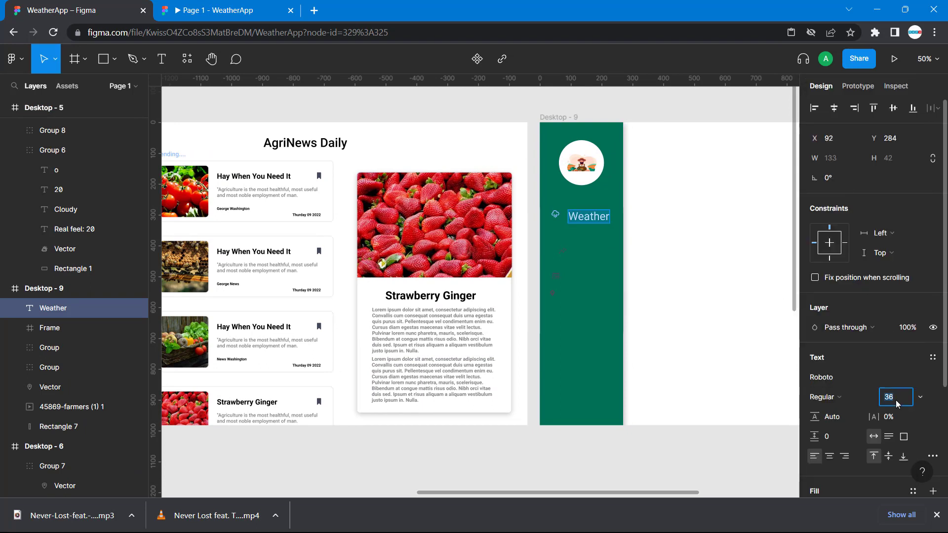
type("24")
key("Return")
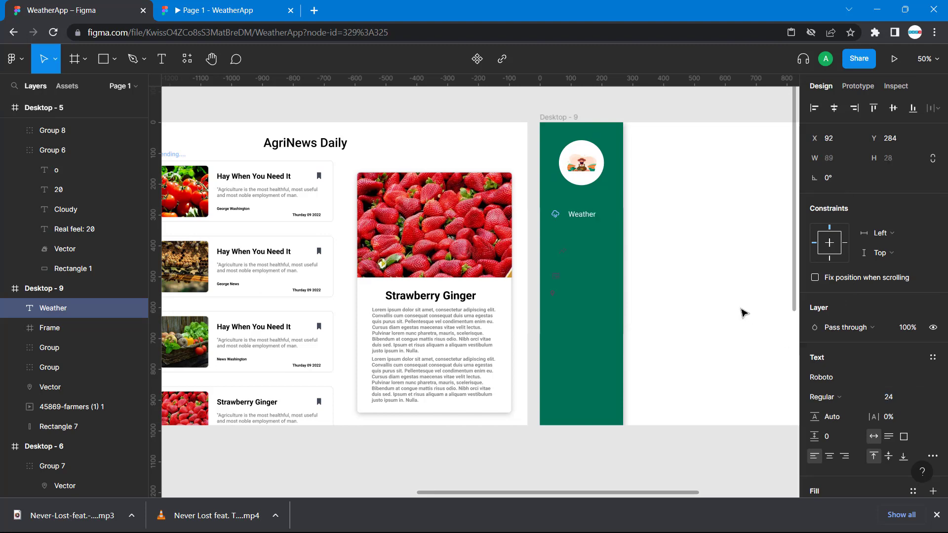
key("Escape")
Move the Weather label closer to the cloud icon on Desktop - 9, to X 82, Y 285.
scroll(643, 295, "left", 3)
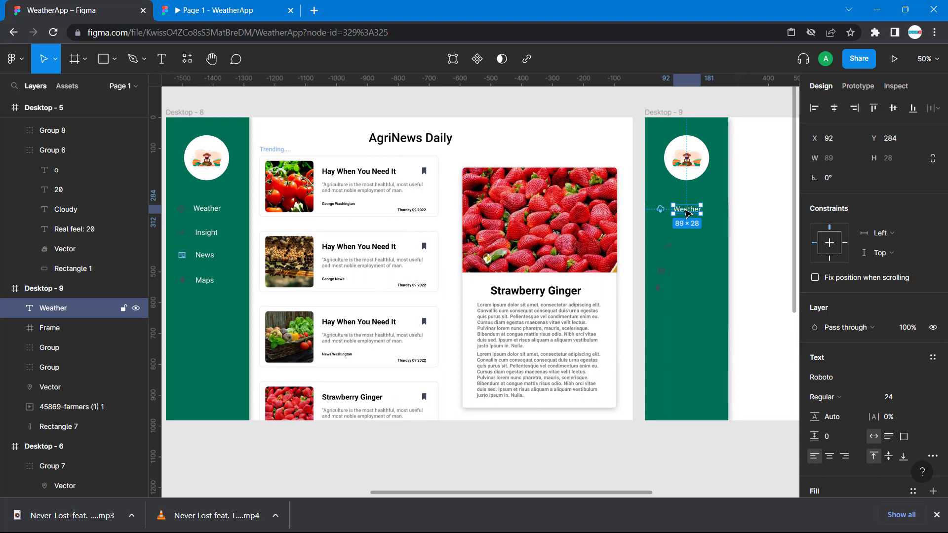
left_click_drag(688, 213, 684, 211)
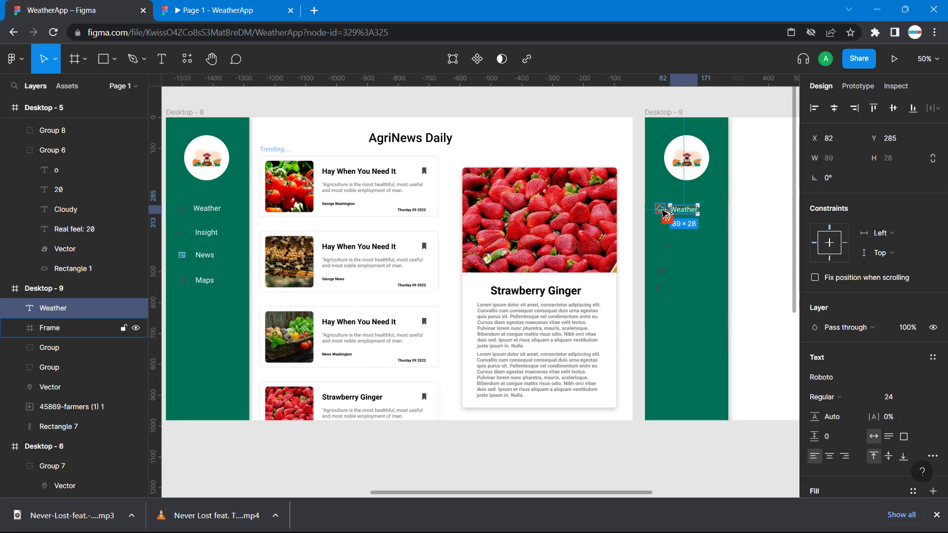
left_click(741, 236)
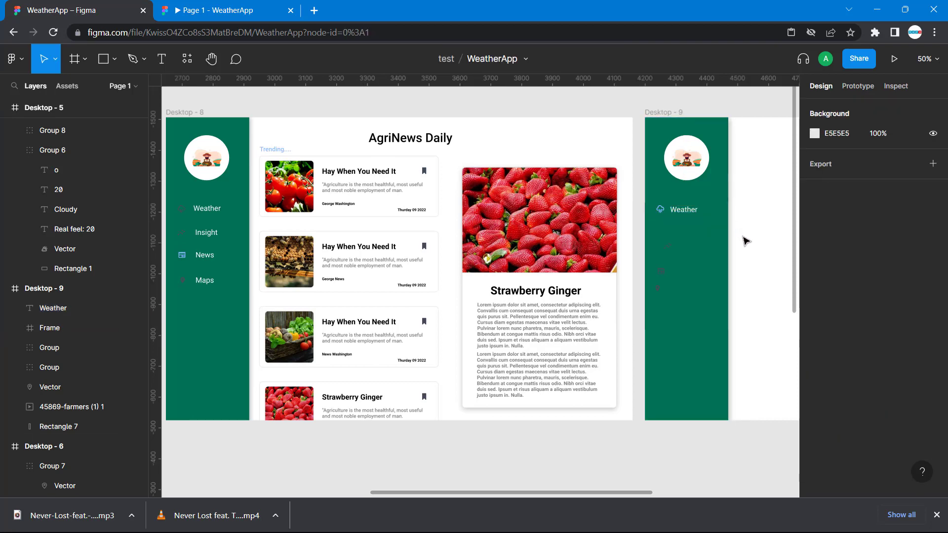
left_click(679, 212)
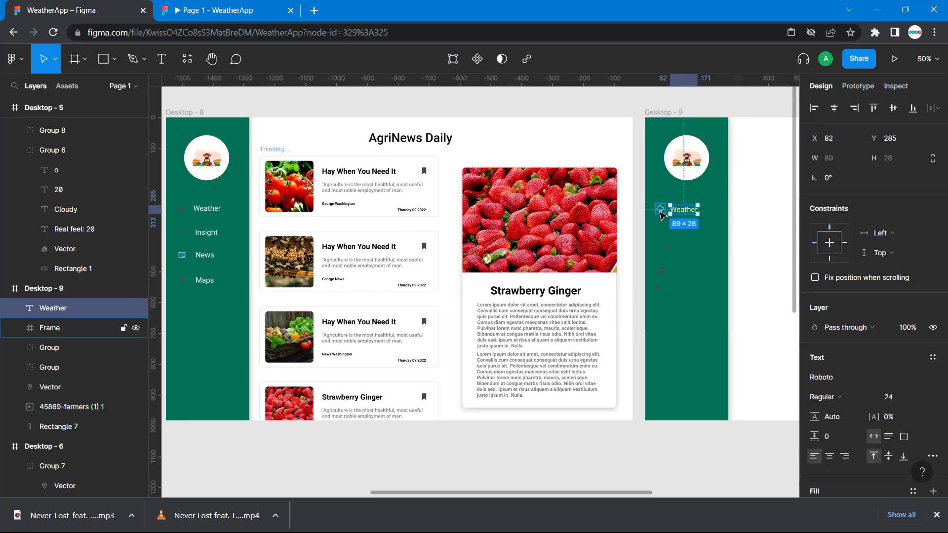
left_click(662, 216)
left_click(753, 261)
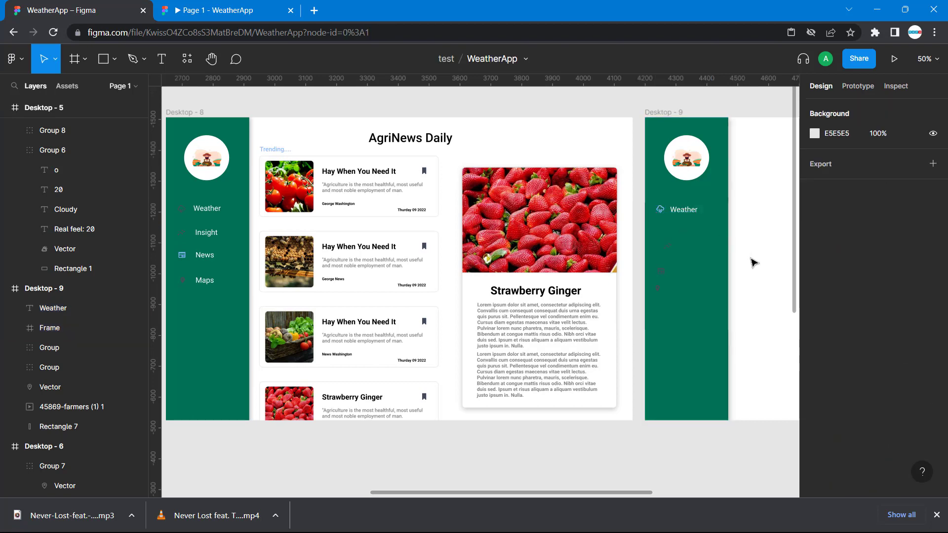
Move the trend, news and location icons up beneath the cloud icon, to about Y 366, Y 417 and Y 492.
left_click(670, 248)
left_click_drag(669, 242, 666, 237)
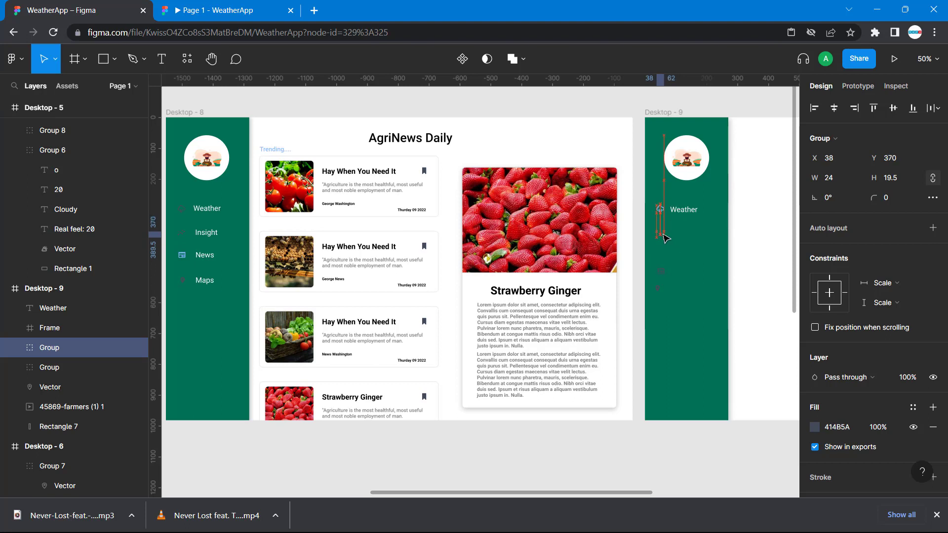
left_click_drag(663, 272, 660, 256)
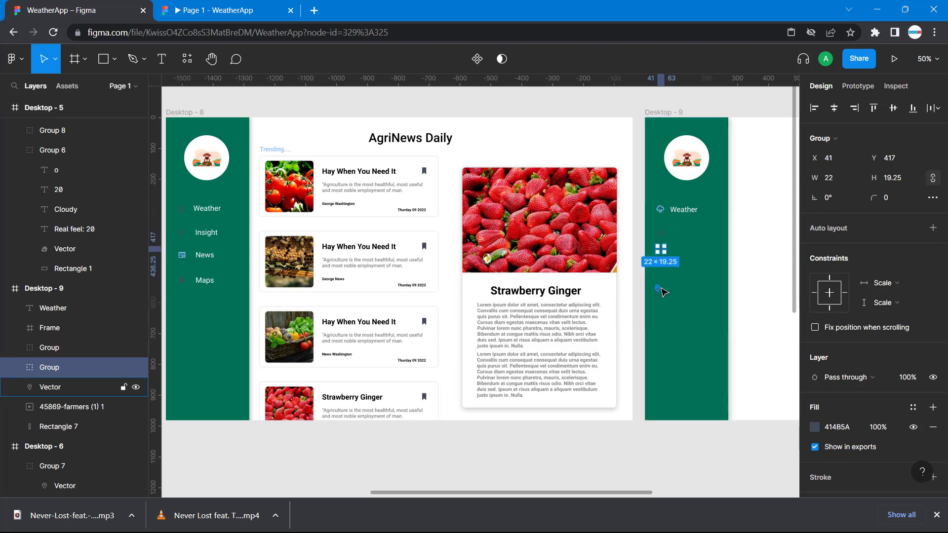
left_click_drag(661, 289, 663, 275)
Using the Desktop - 8 menu icon spacing as reference, nudge the Desktop - 9 trend icon up to Y 363.
scroll(552, 270, "left", 5)
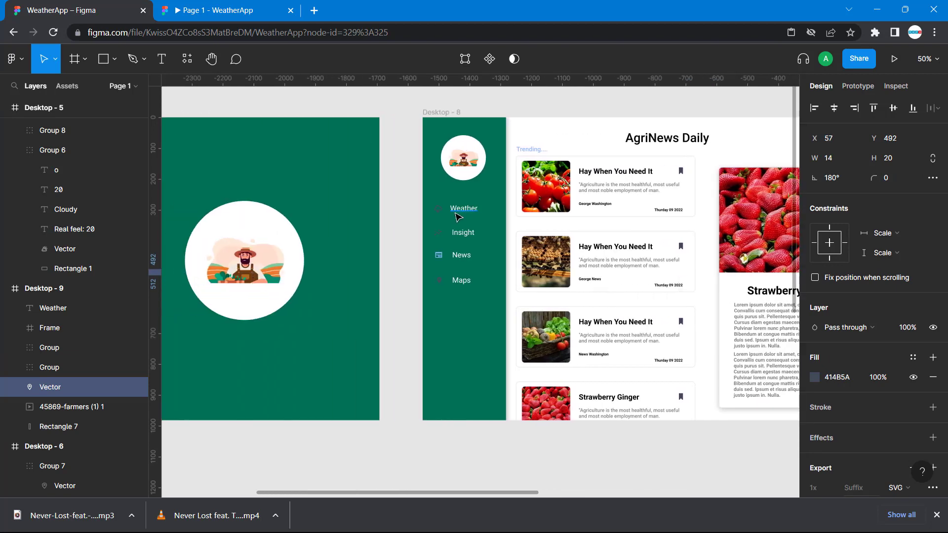
left_click(438, 208)
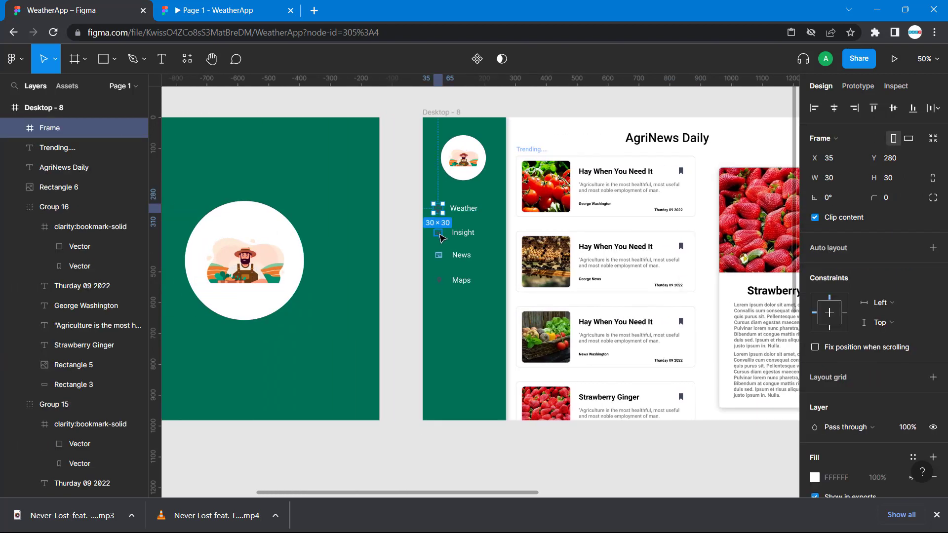
key("alt")
scroll(441, 239, "right", 6)
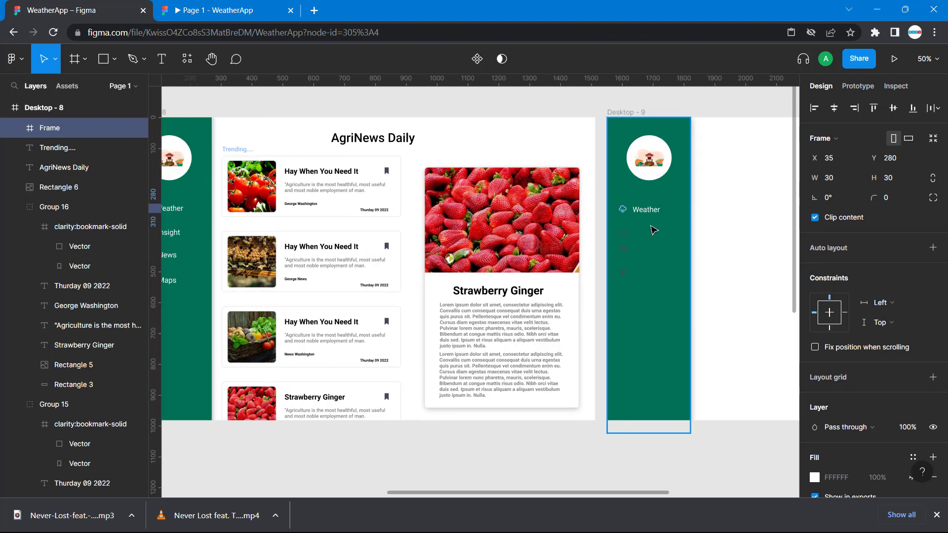
left_click(623, 211)
key("alt")
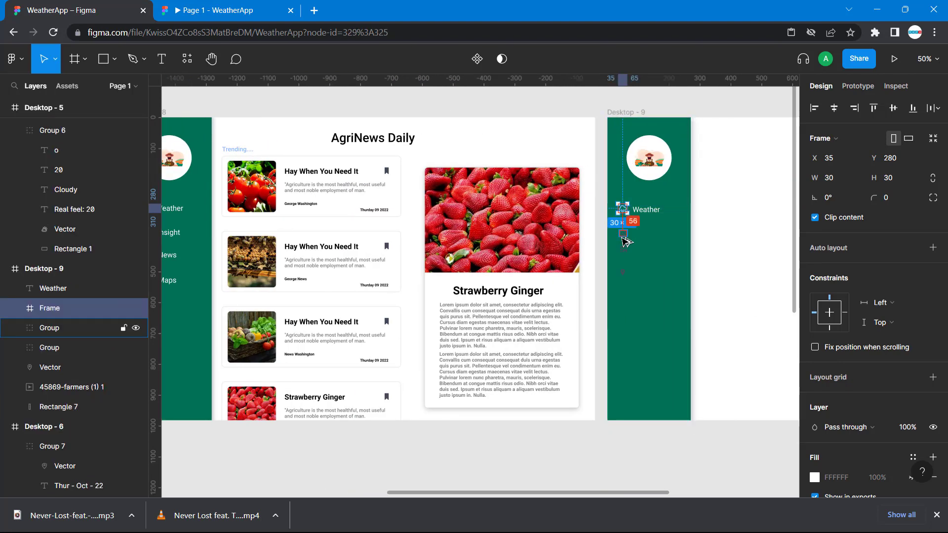
left_click(623, 235)
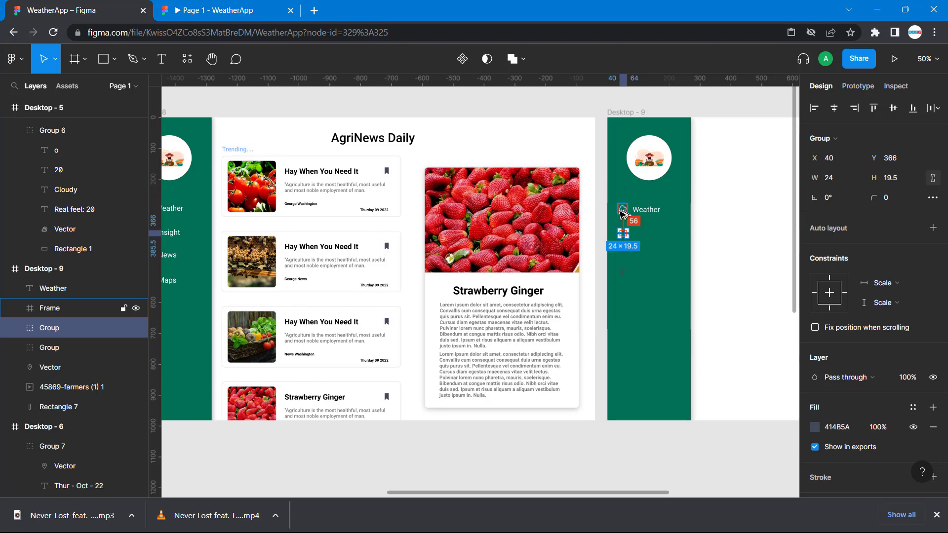
key("Up")
key("Up")
key("Up")
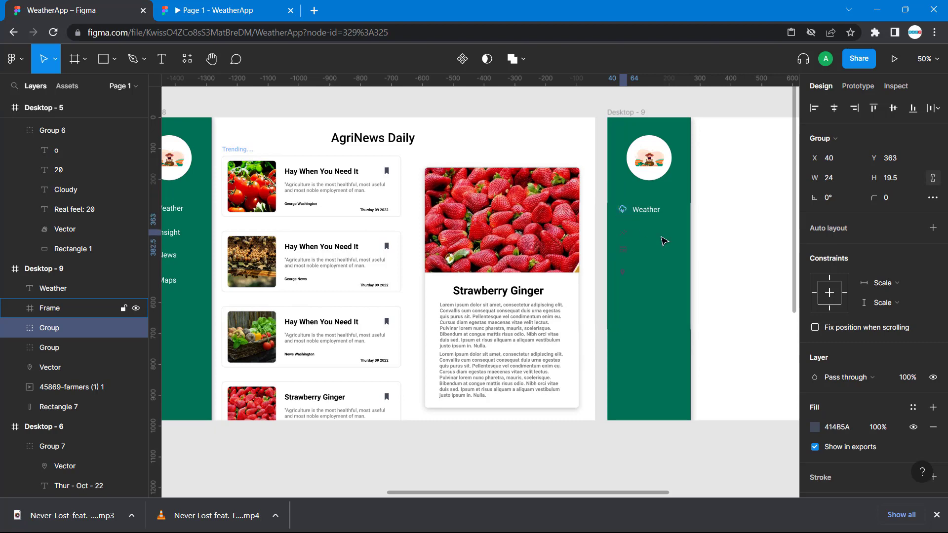
left_click(718, 268)
Examine the positions and spacing of the Desktop - 9 menu icons against those in the Desktop - 8 sidebar.
left_click(625, 251)
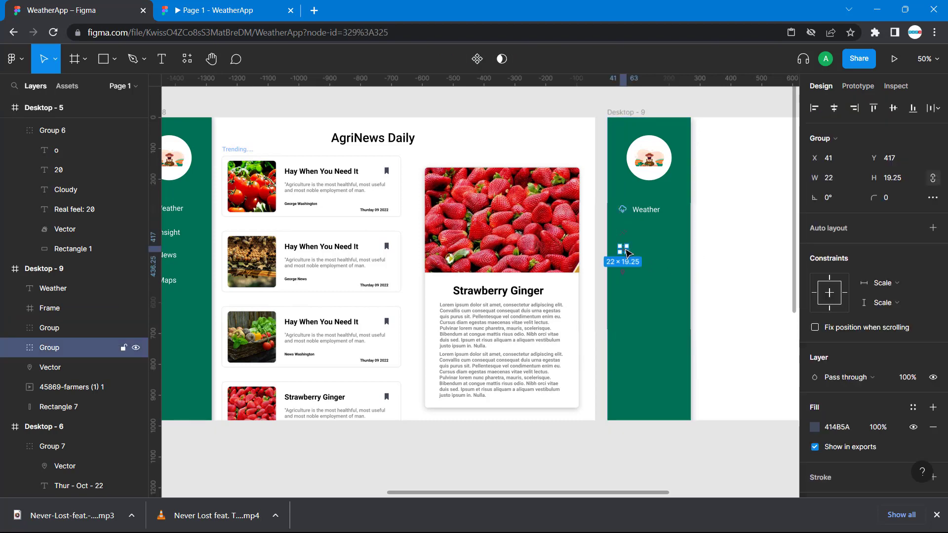
scroll(539, 237, "left", 6)
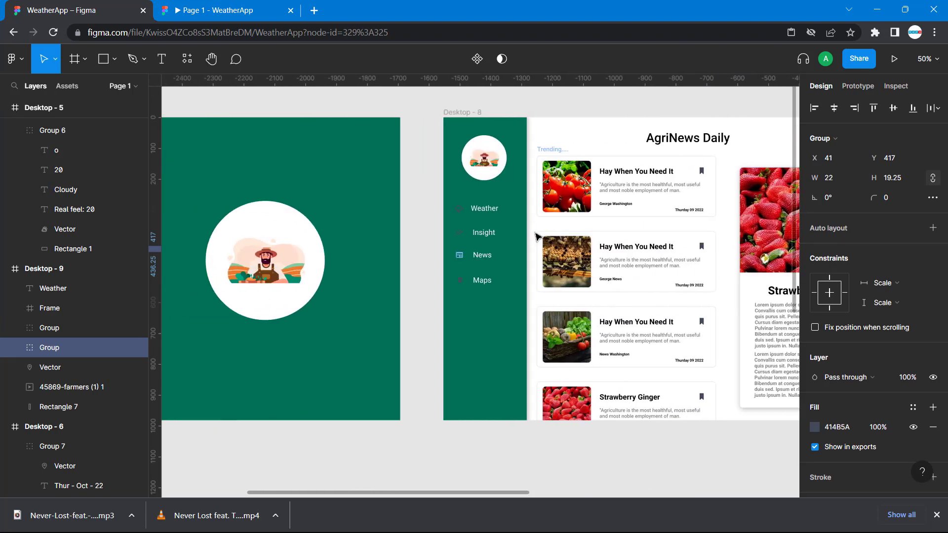
left_click(460, 208)
scroll(693, 262, "right", 6)
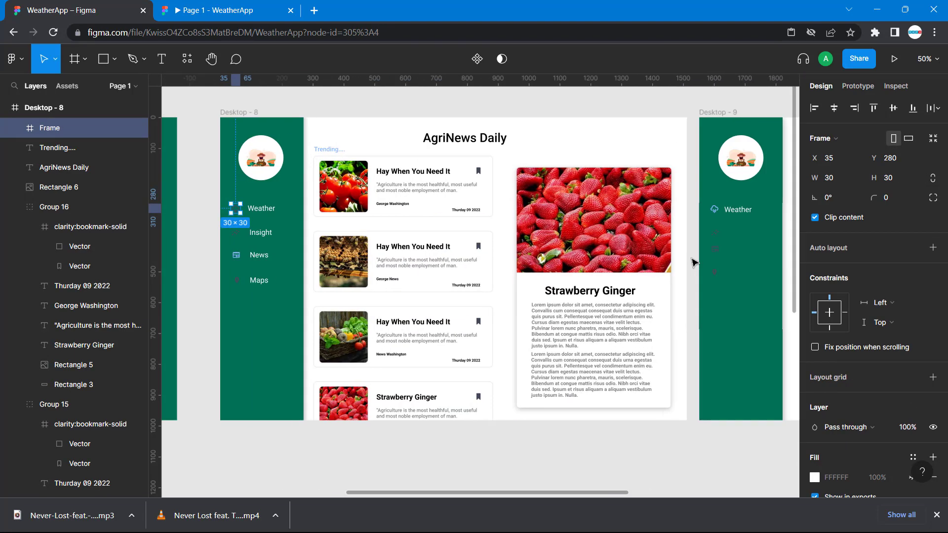
left_click(708, 235)
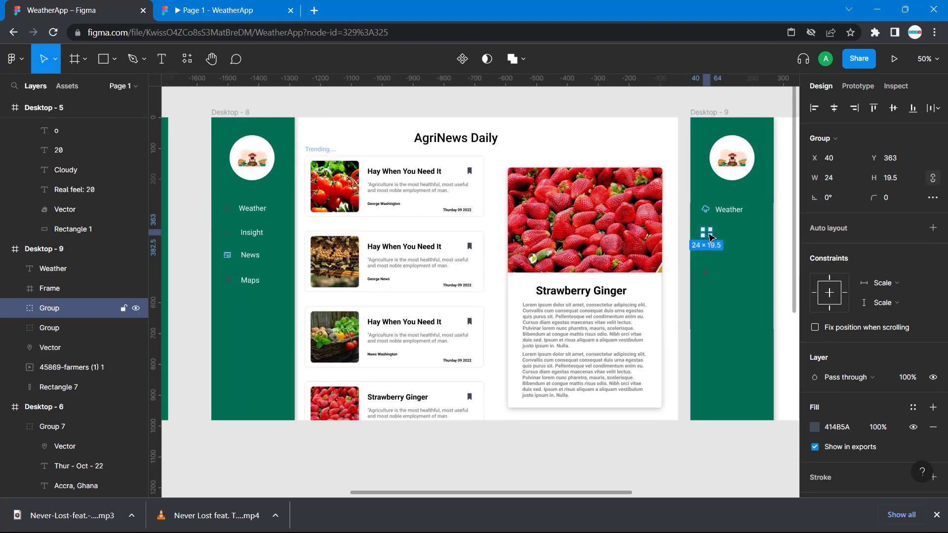
left_click(707, 212)
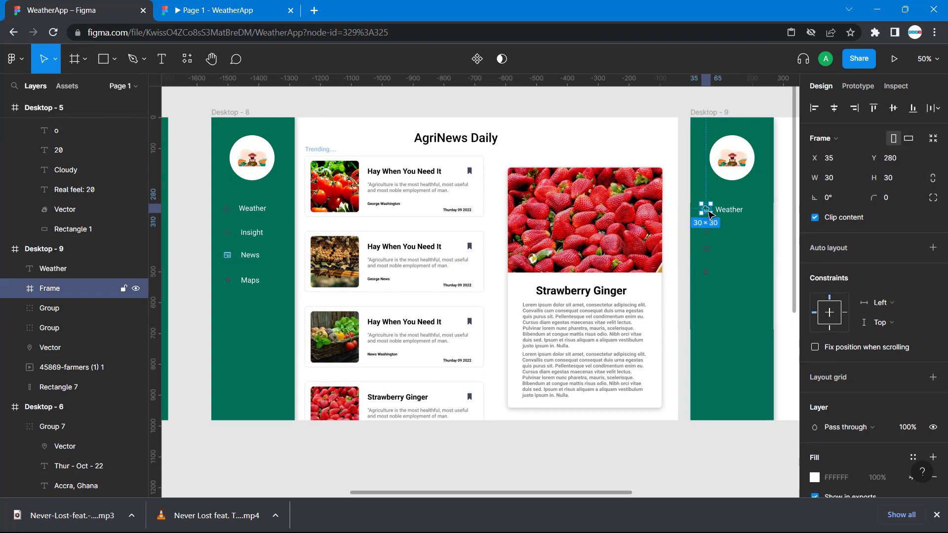
left_click(707, 236)
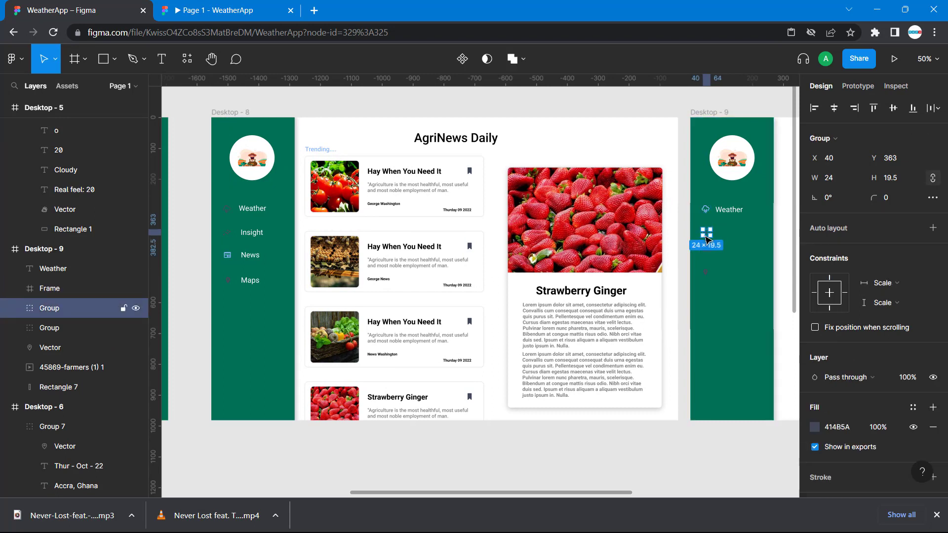
scroll(735, 267, "right", 4)
left_click(709, 275)
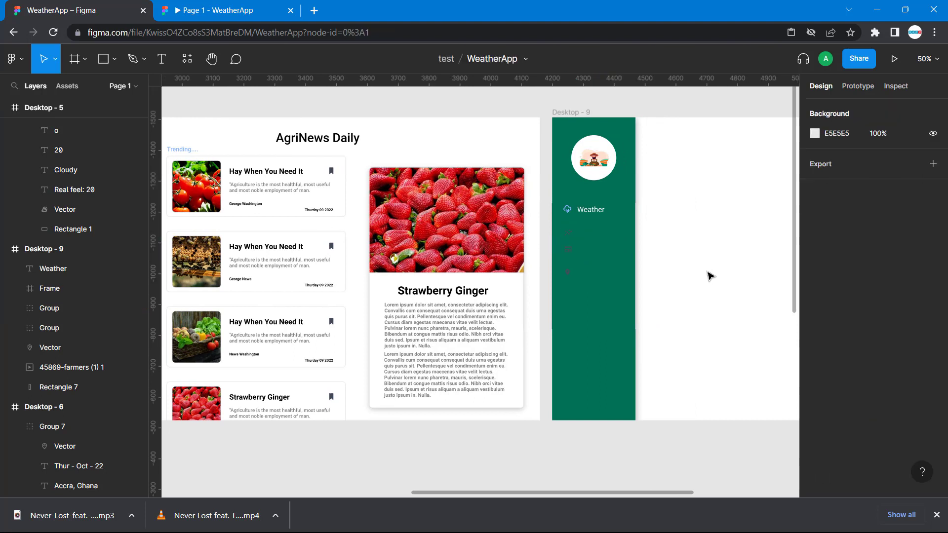
left_click(569, 250)
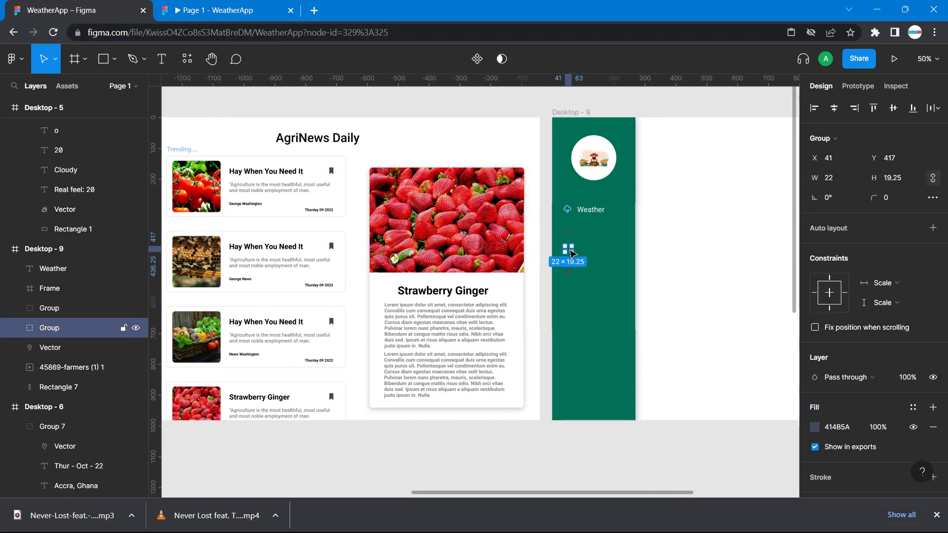
left_click(571, 273)
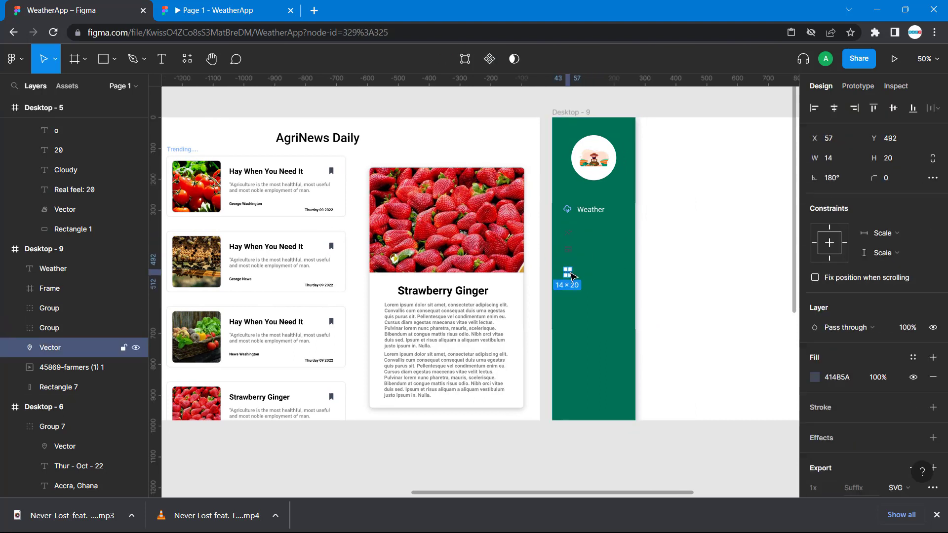
left_click(688, 311)
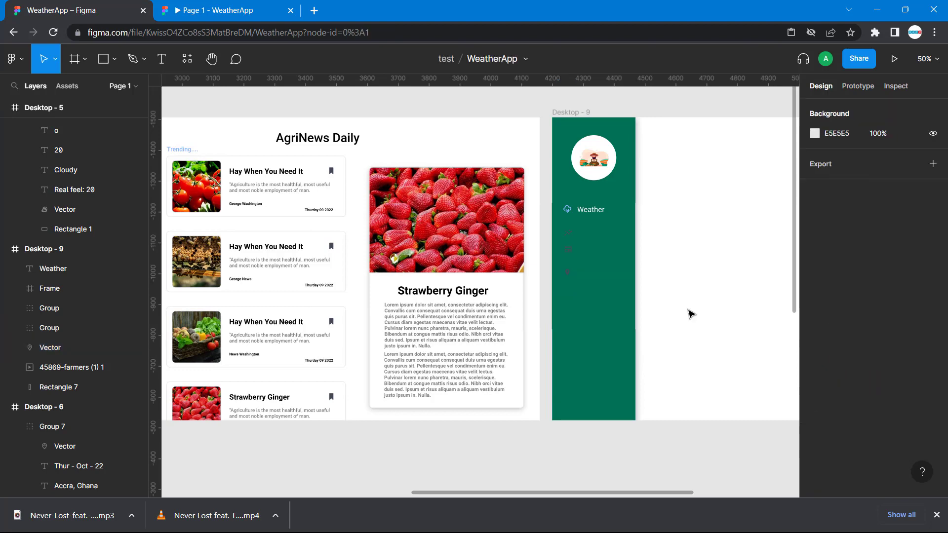
Duplicate the Desktop - 9 Weather label beside the trend icon at X 82, Y 359 and change its text to Insight.
scroll(687, 311, "up", 3)
left_click(594, 321)
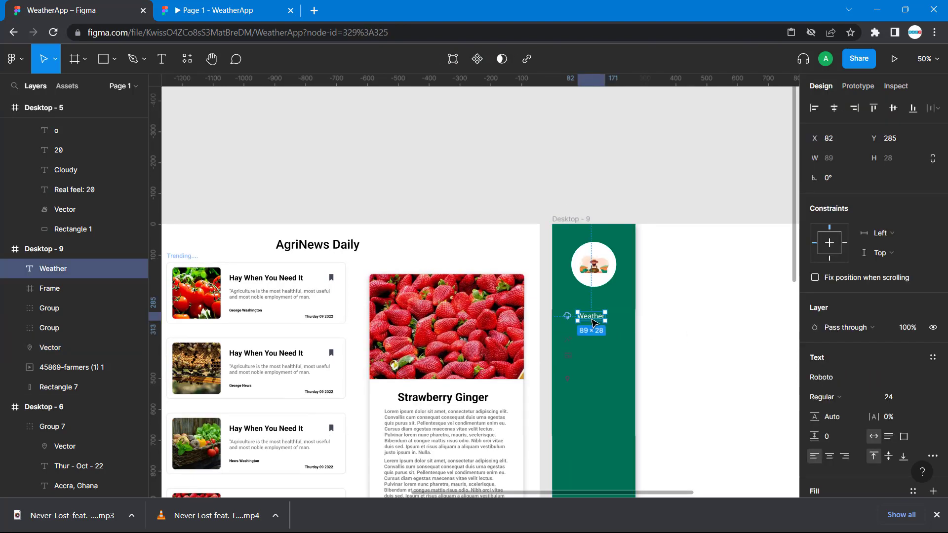
key("ctrl+v")
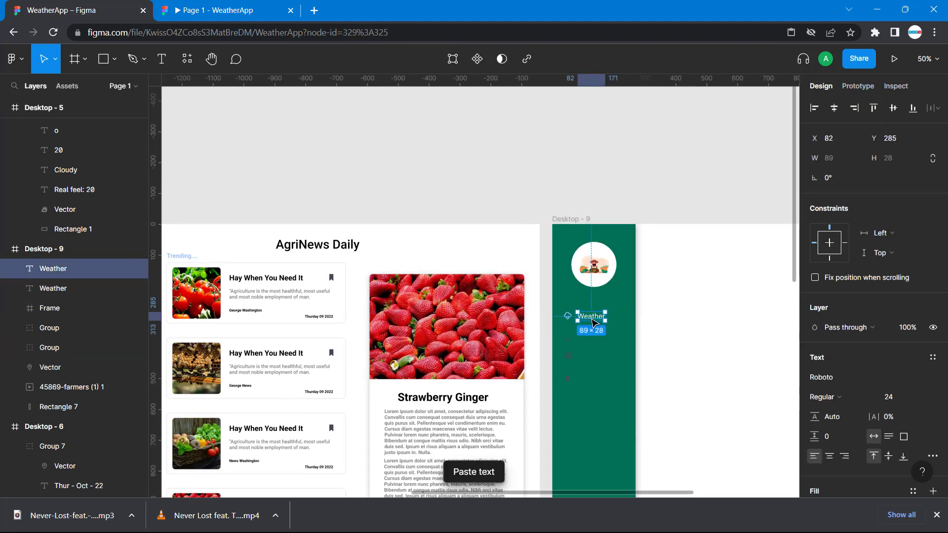
left_click_drag(592, 320, 592, 342)
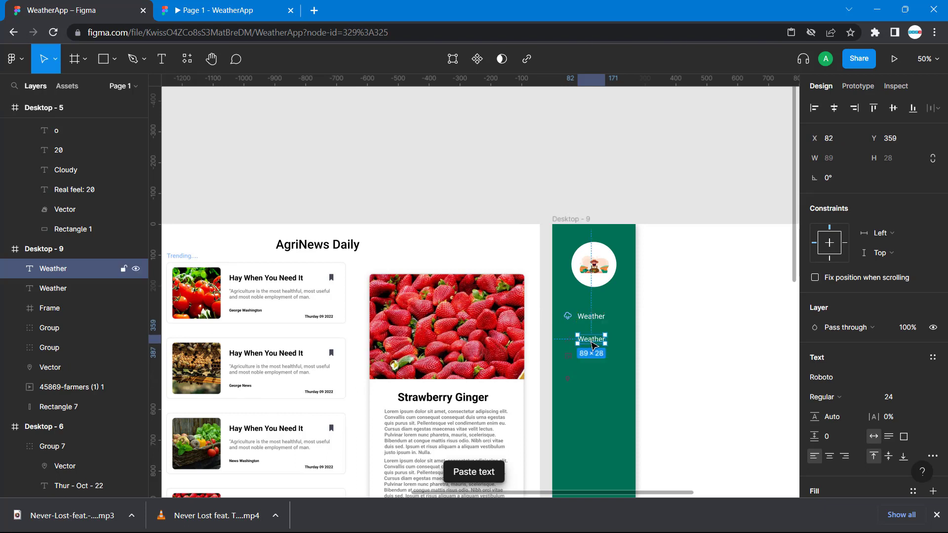
type("Insight")
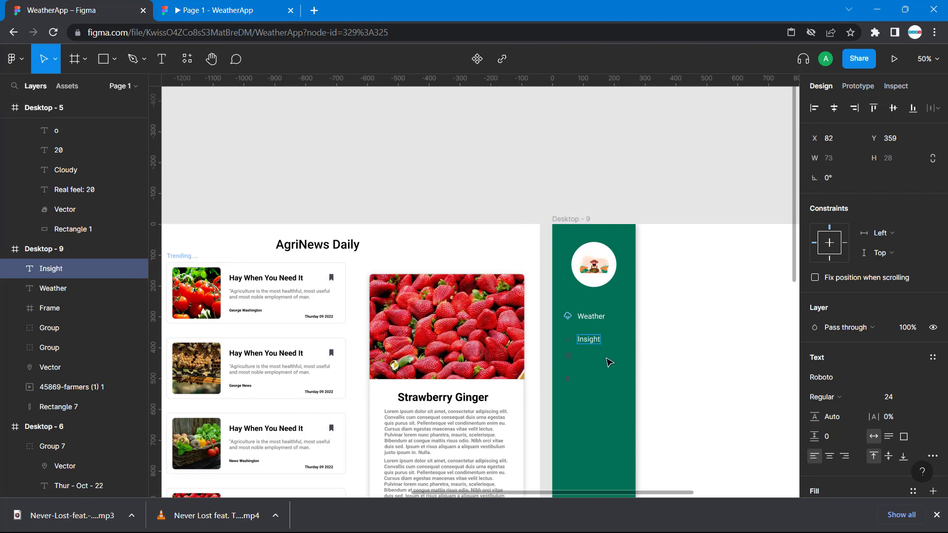
key("Escape")
Duplicate the Insight label to create the News and Maps labels beside the news and location icons on Desktop - 9.
key("ctrl+c")
key("ctrl+v")
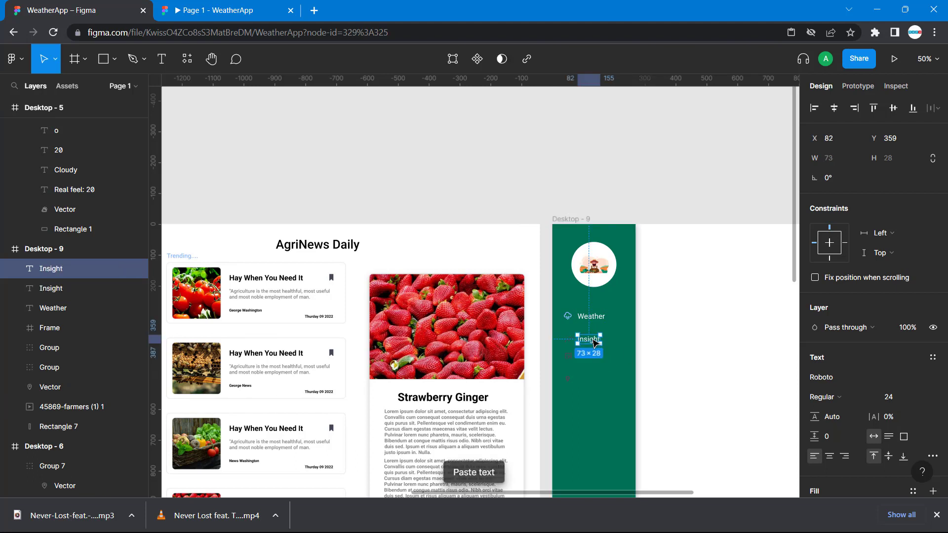
left_click_drag(595, 342, 598, 360)
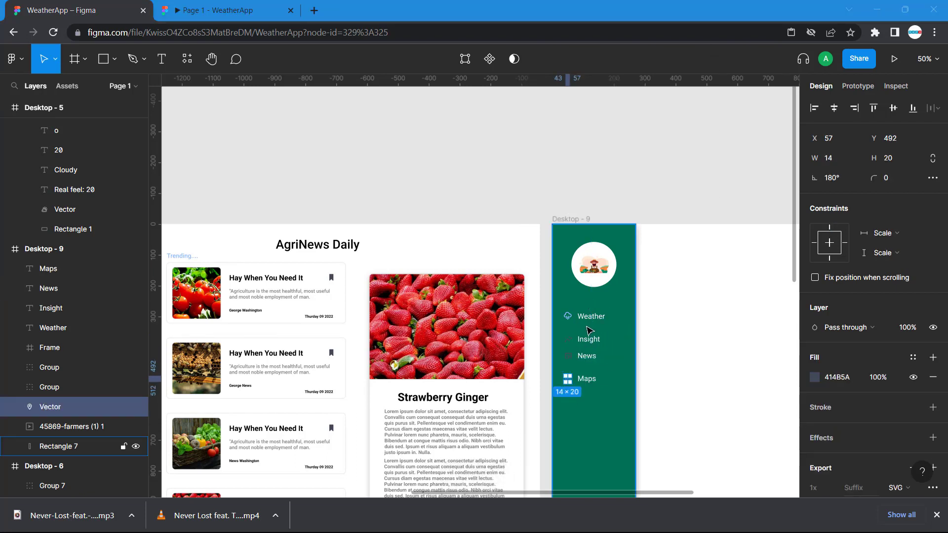
left_click(687, 381)
Using the Desktop - 8 menu as reference, set the Desktop - 9 news icon's fill to the light blue document color 8DBBFF.
scroll(535, 413, "right", 2)
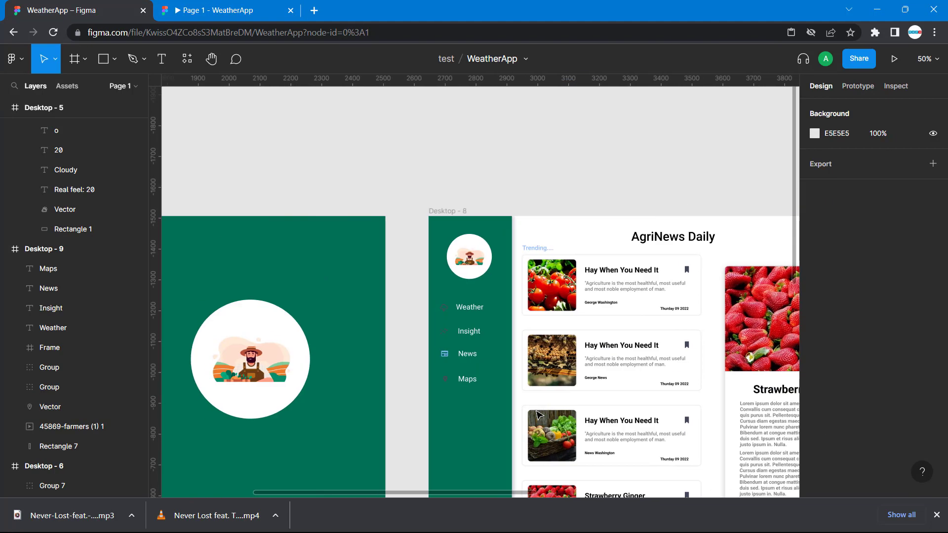
scroll(540, 414, "right", 3)
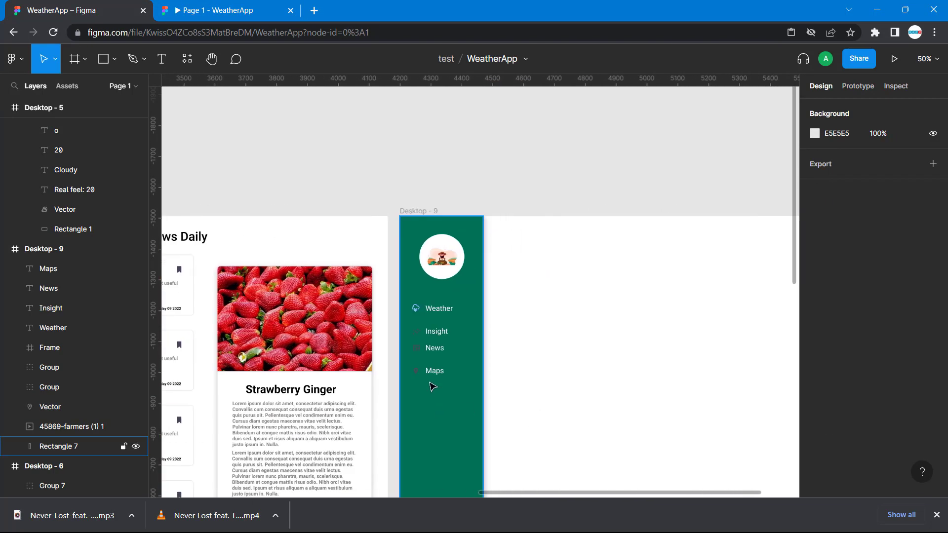
left_click(418, 350)
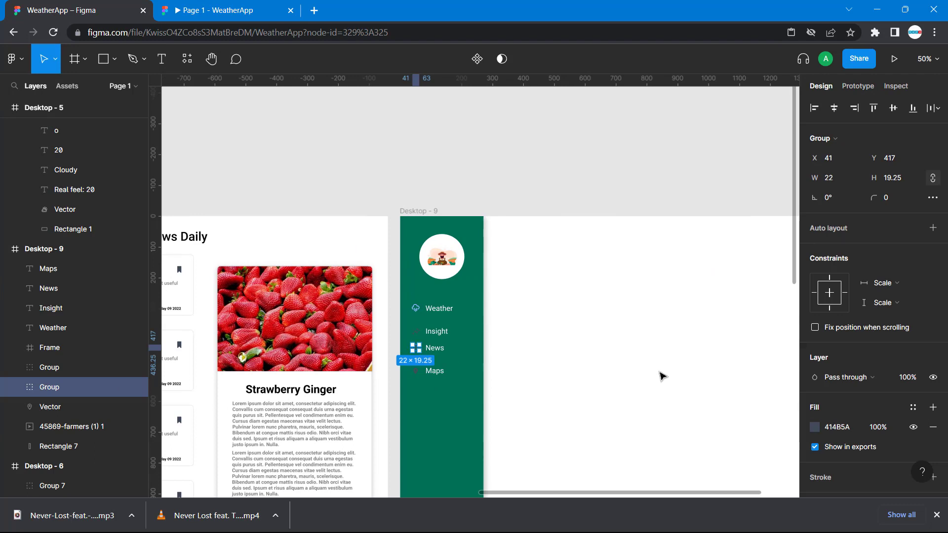
left_click(817, 427)
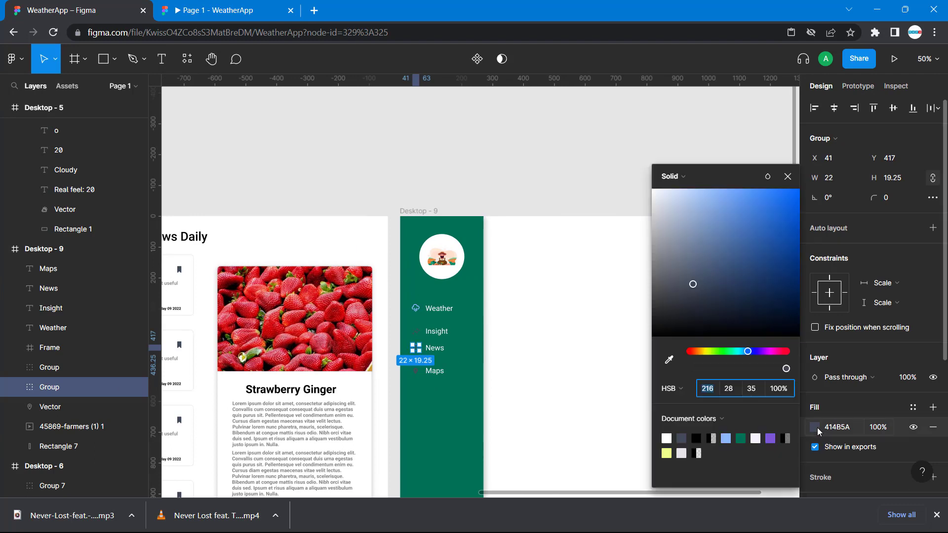
left_click(726, 438)
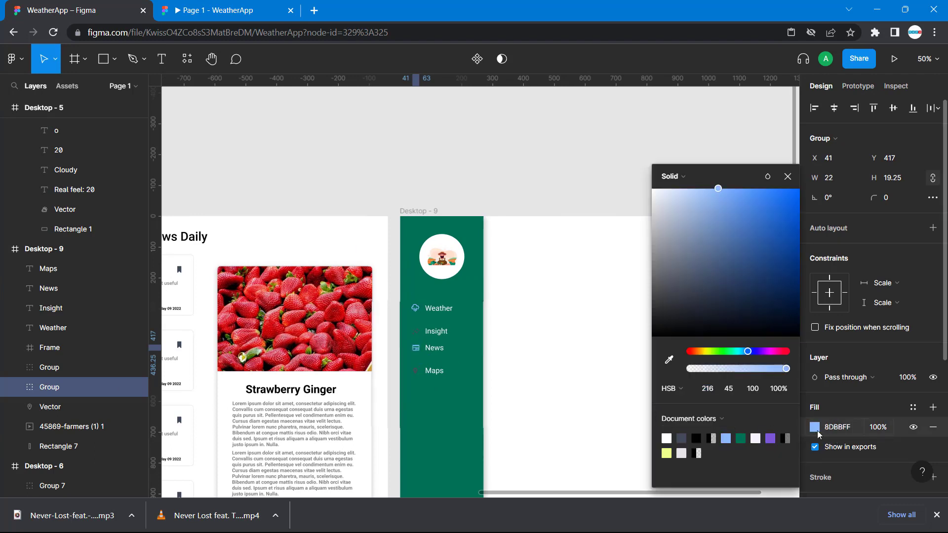
left_click(631, 389)
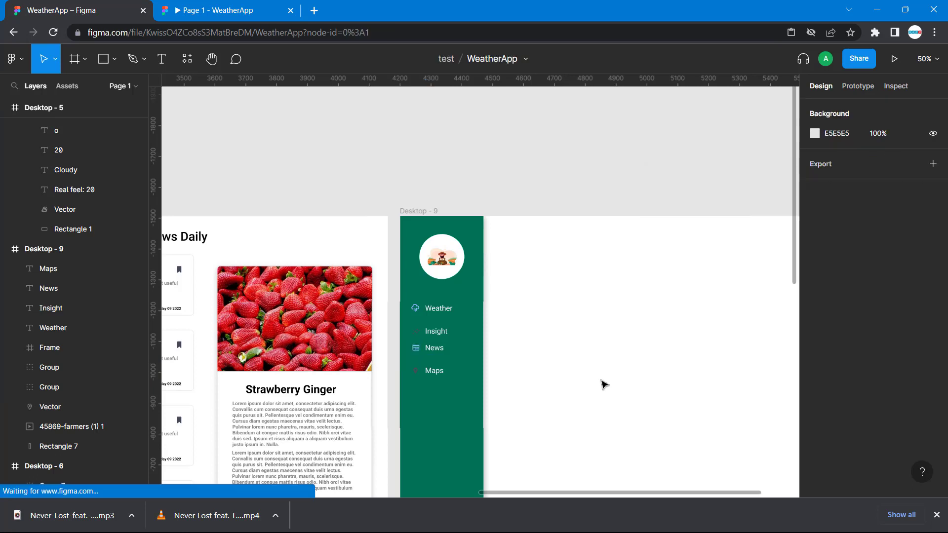
Change the Desktop - 9 cloud icon's color to the dark grey document color 414B5A.
left_click(418, 310)
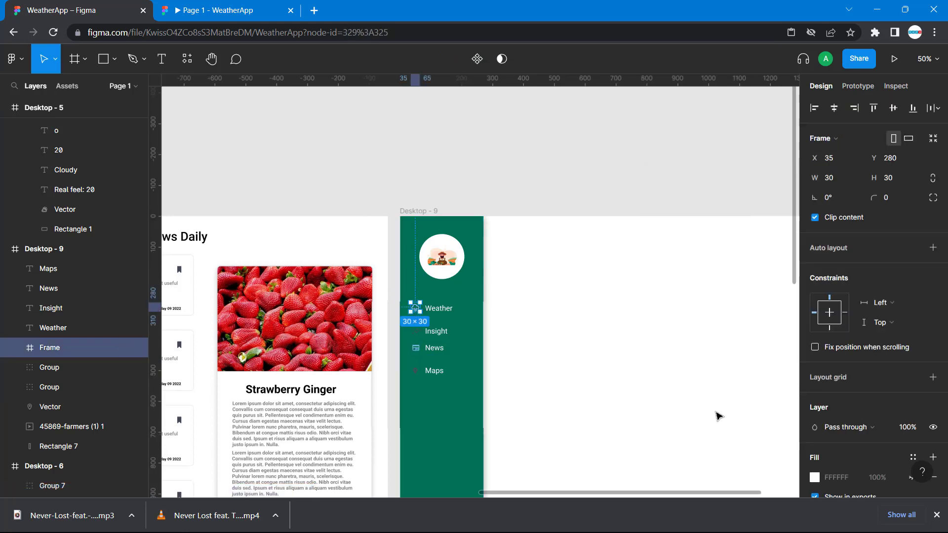
scroll(821, 436, "down", 2)
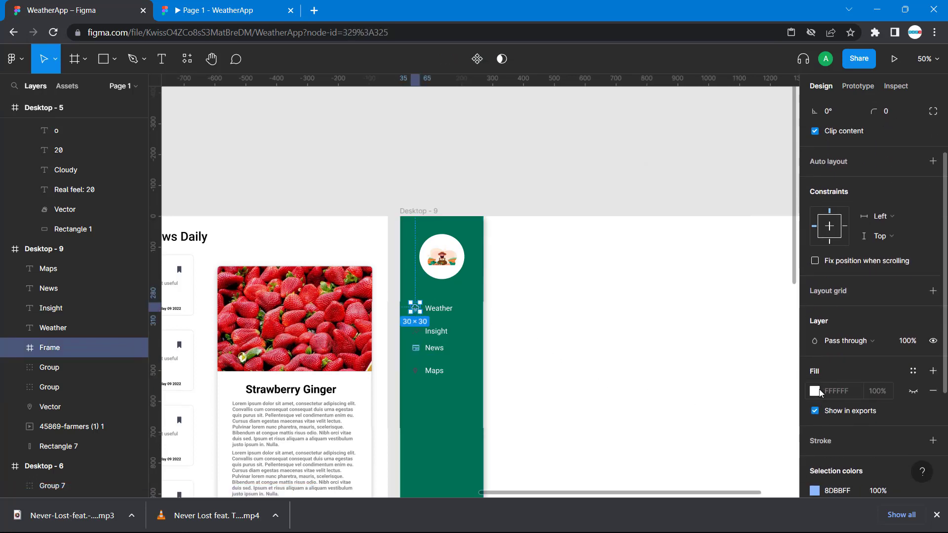
scroll(820, 405, "down", 3)
left_click(814, 383)
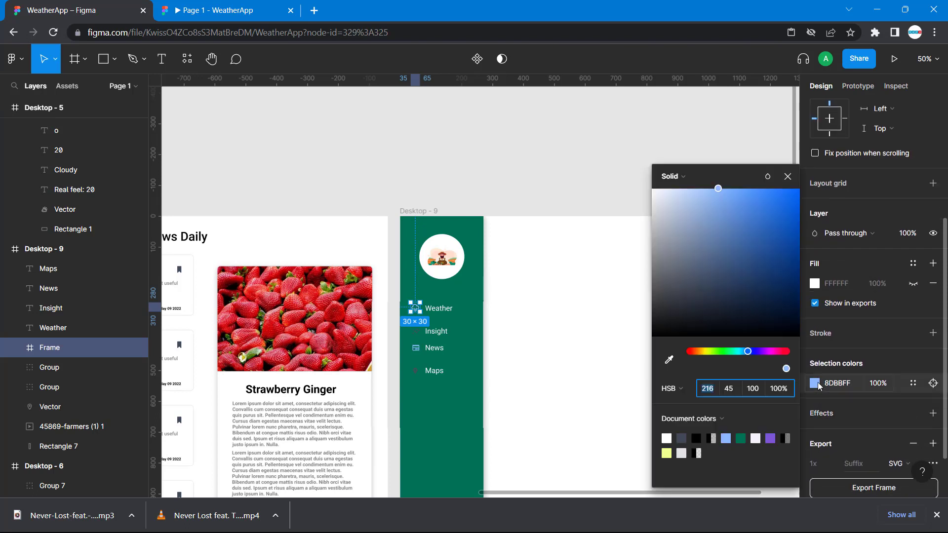
left_click(682, 438)
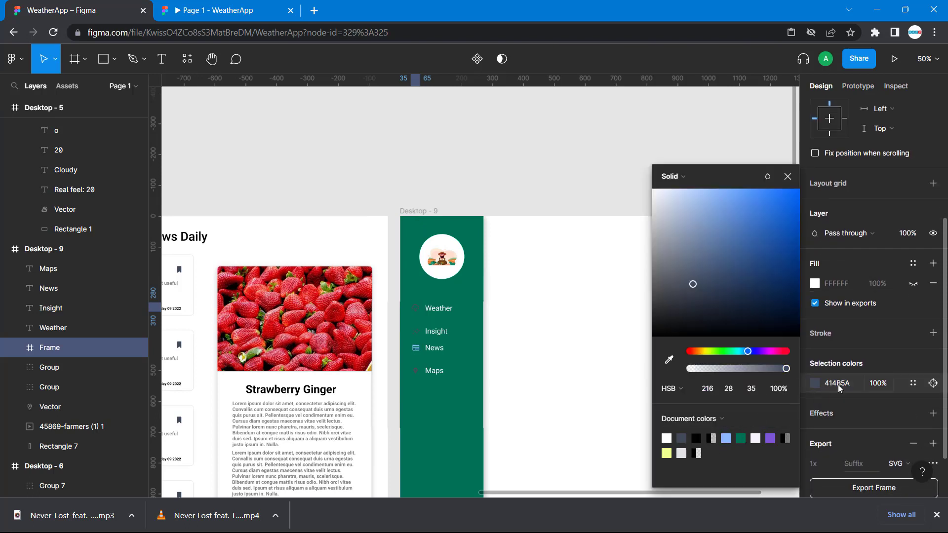
left_click(614, 375)
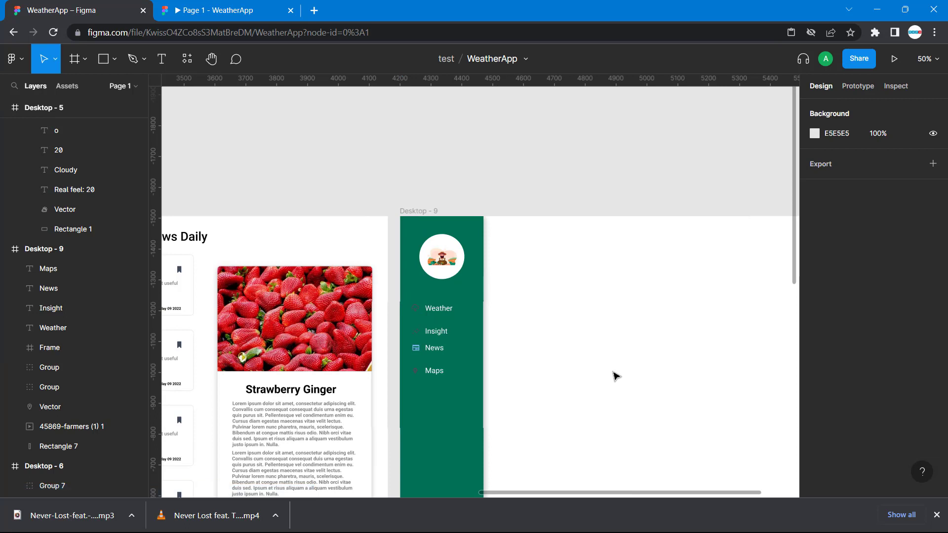
left_click(416, 310)
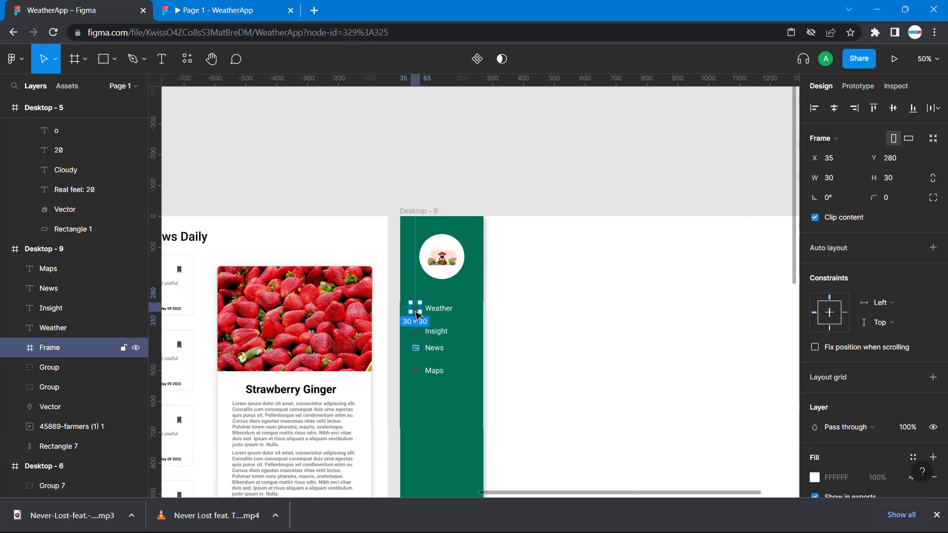
left_click(416, 347)
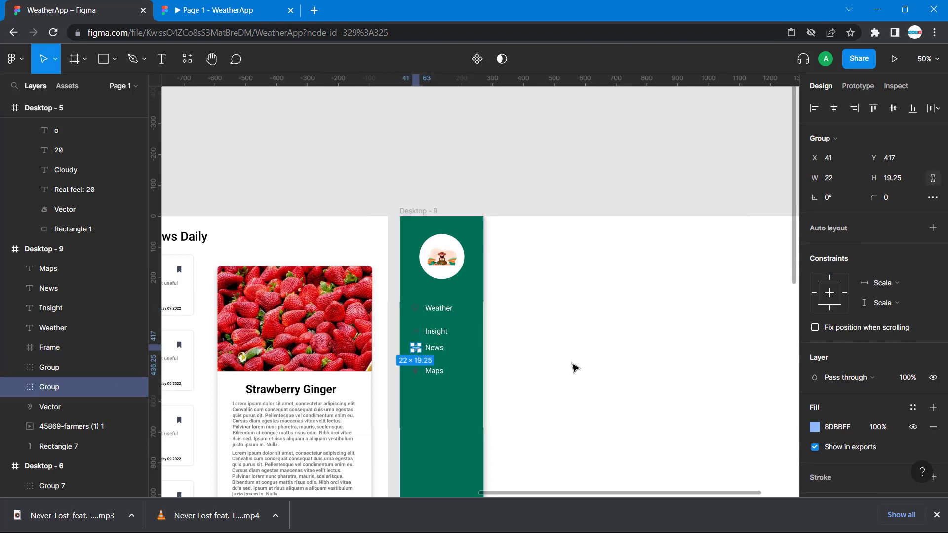
left_click(408, 296)
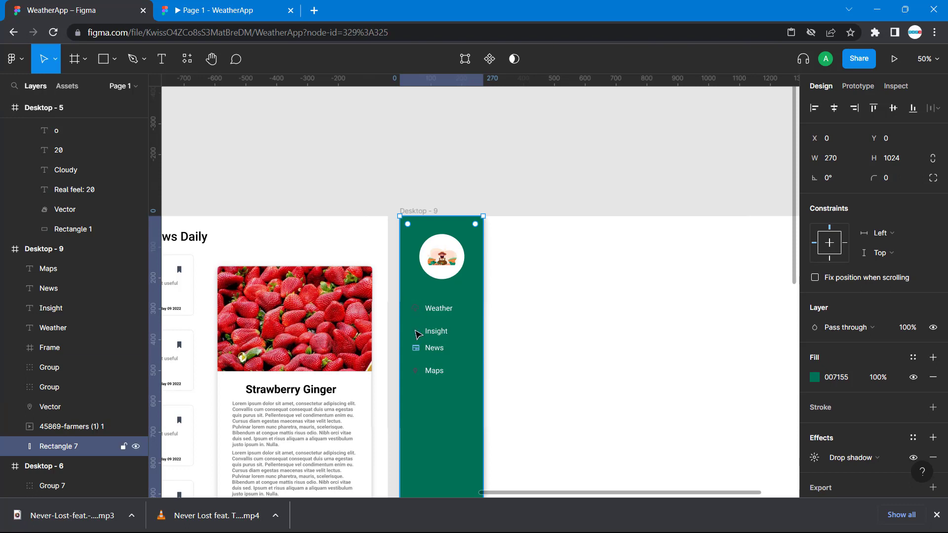
left_click(415, 351)
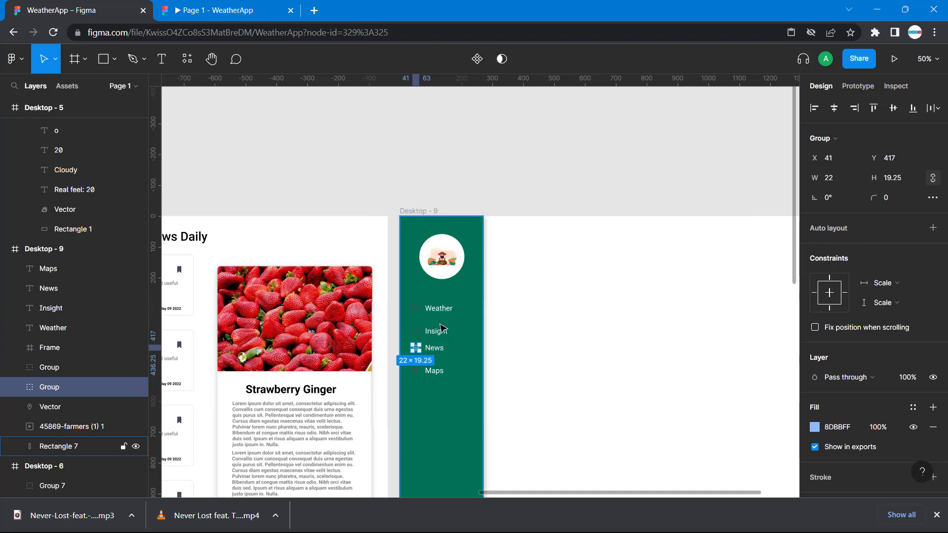
left_click(416, 331)
left_click(417, 352)
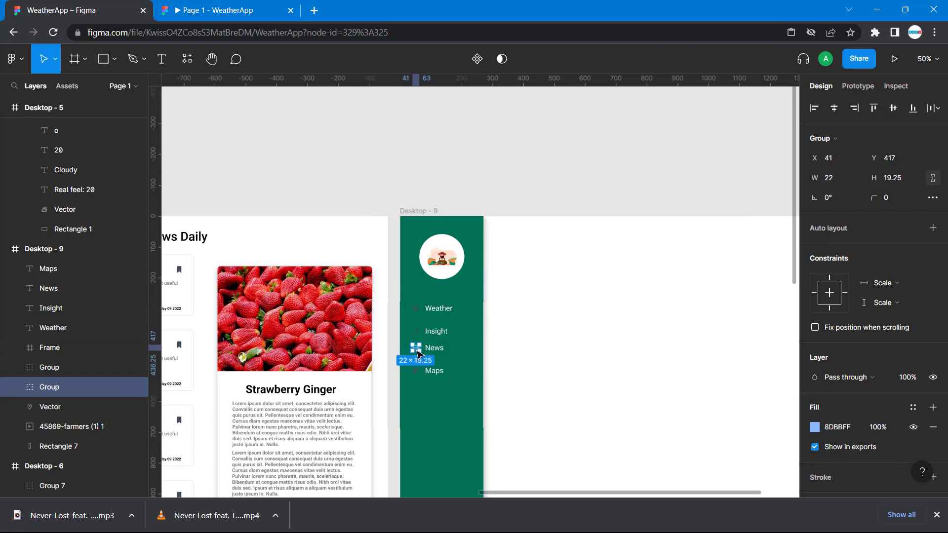
Distribute the weather, trend, news and location icons on Desktop - 9 with equal vertical spacing.
left_click(414, 304)
left_click(416, 310)
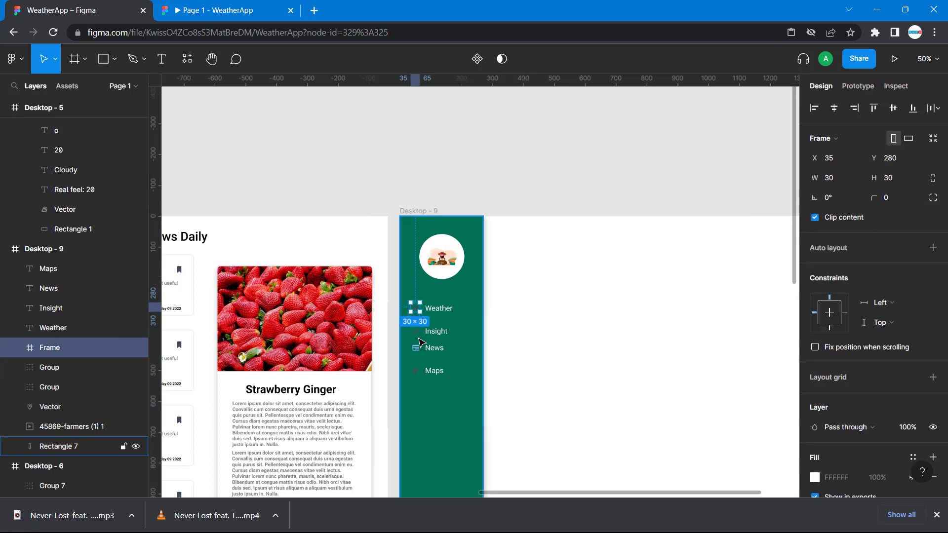
left_click(417, 333, "shift")
left_click(416, 348, "shift")
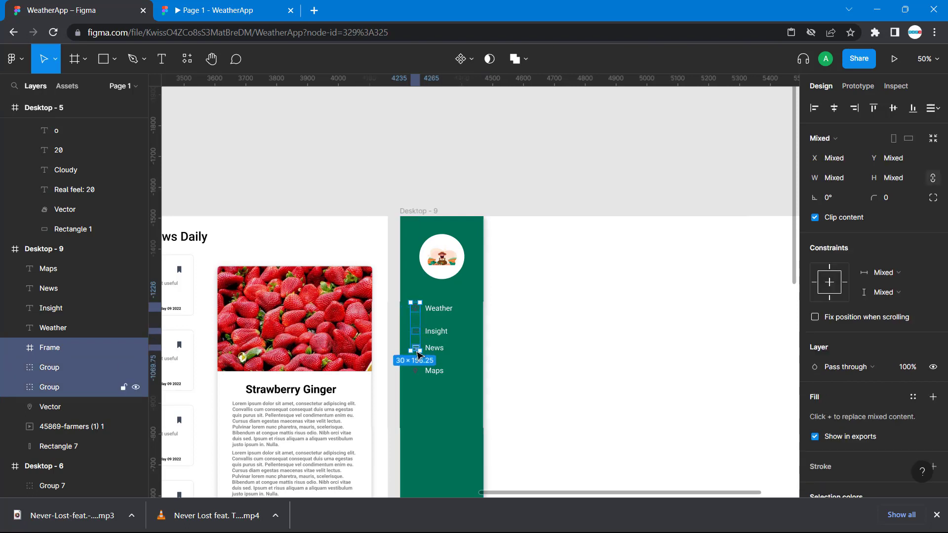
left_click(417, 375, "shift")
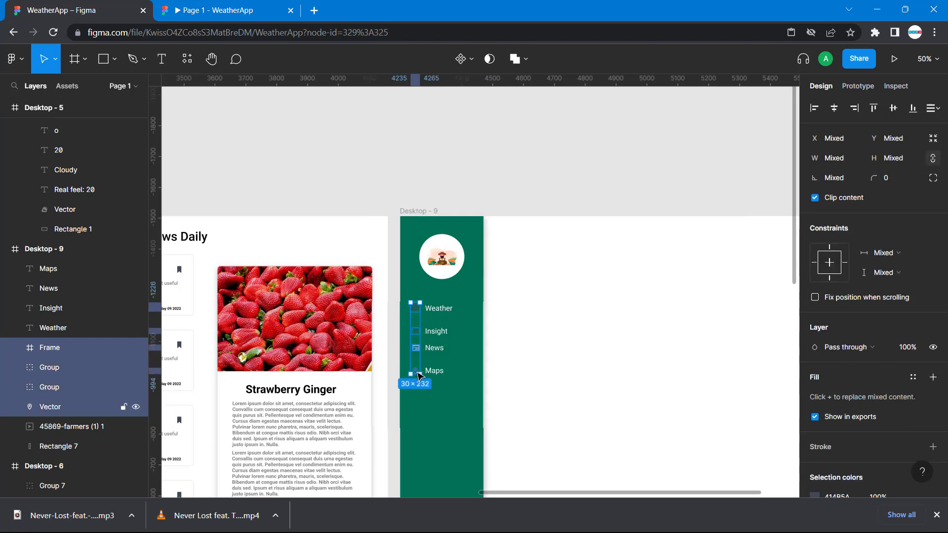
left_click(934, 109)
left_click(810, 135)
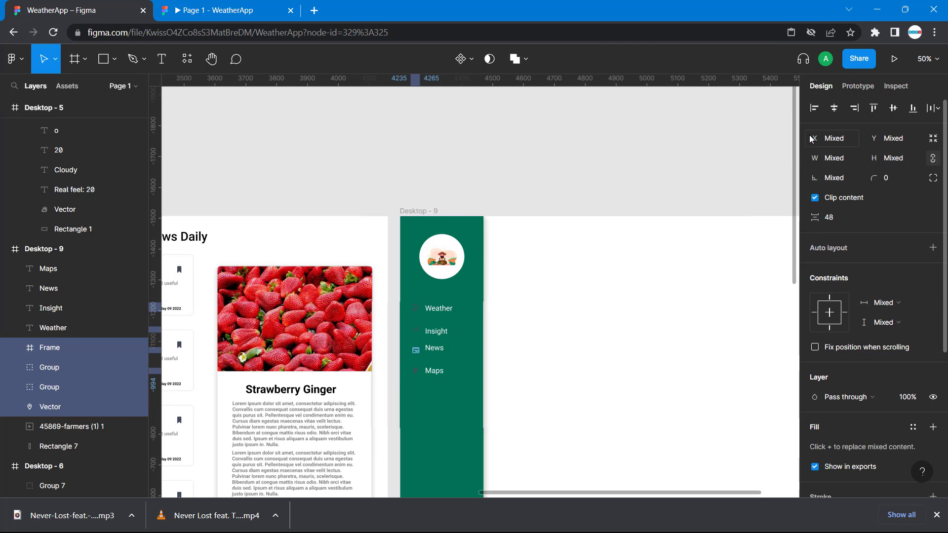
left_click(581, 162)
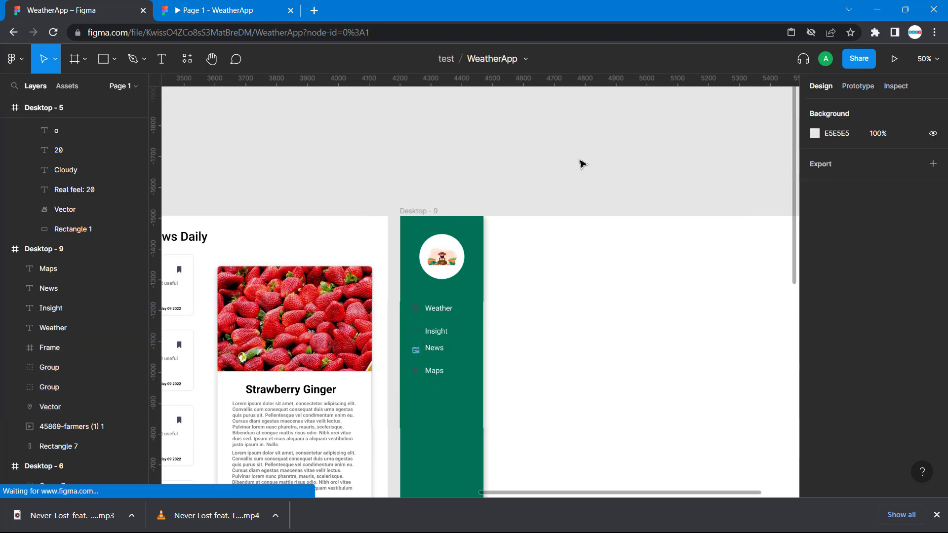
Measure the vertical gaps between neighbouring menu icons in the Desktop - 9 sidebar.
left_click(417, 313)
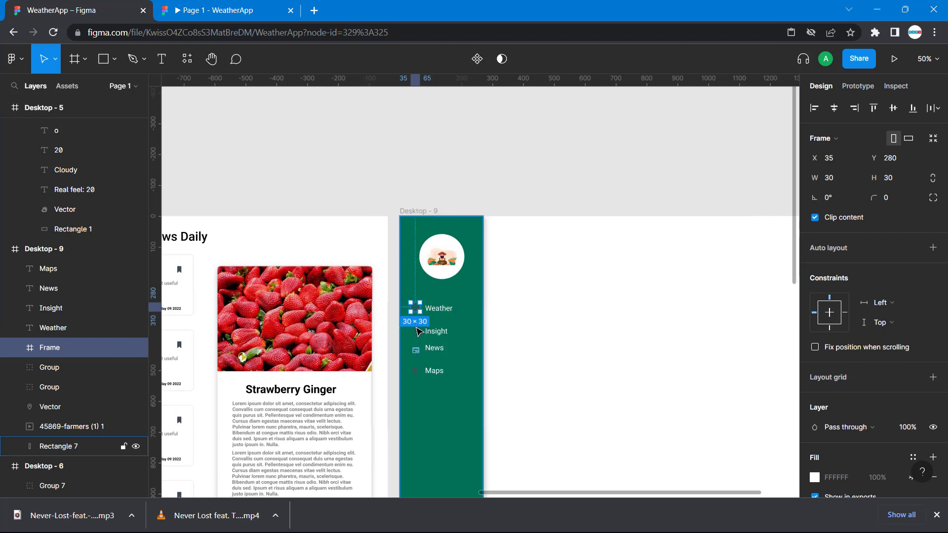
left_click(417, 330)
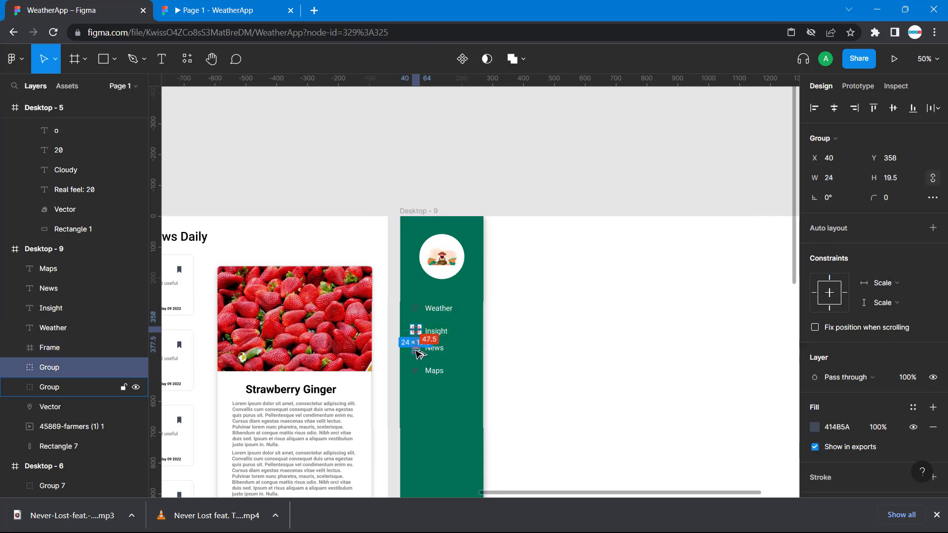
left_click(416, 351)
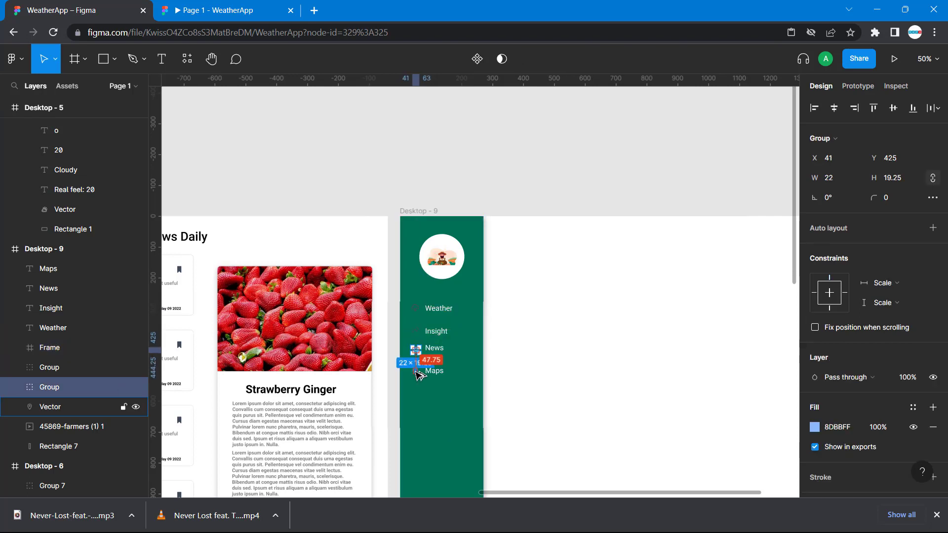
left_click(420, 313)
key("alt")
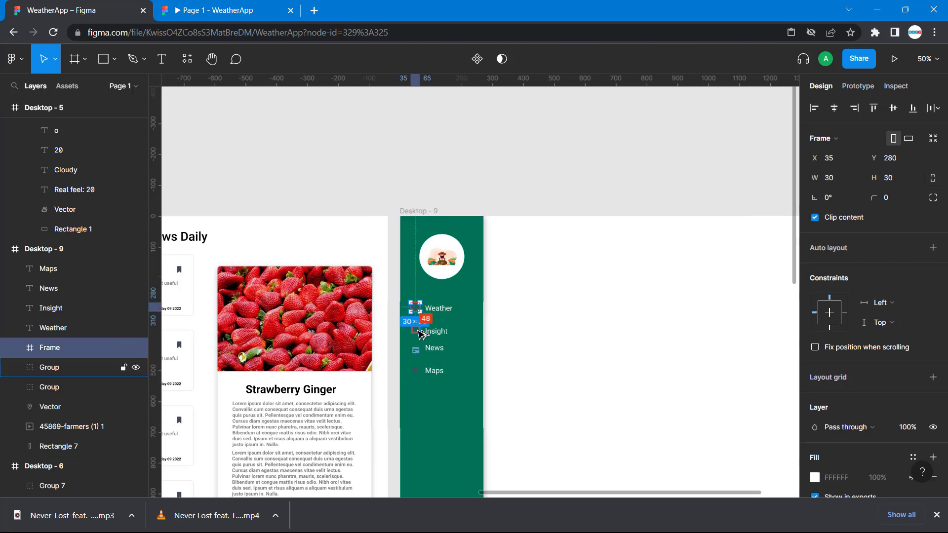
left_click(563, 332)
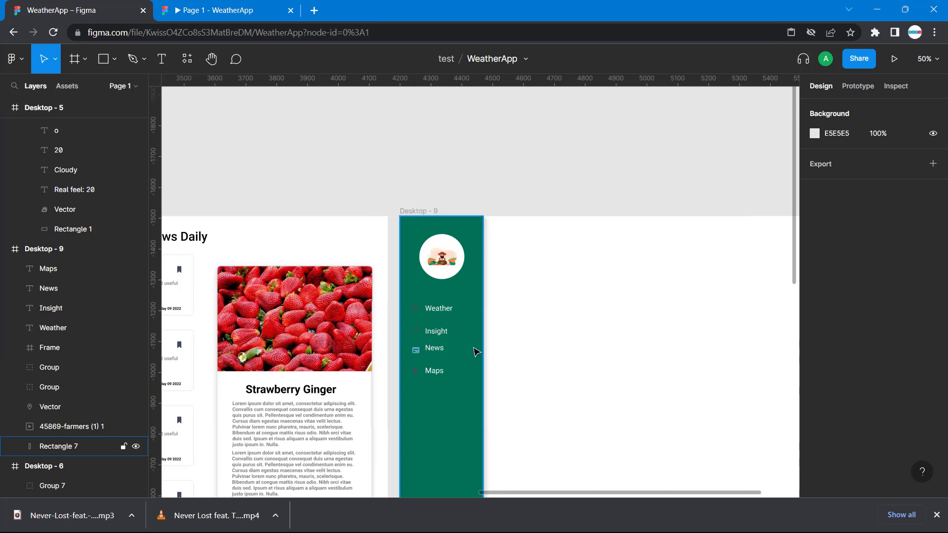
Line up the News label with the news icon, and vertically centre-align the Insight label at Y 351 with the trend icon.
mouse_move(441, 352)
left_mouse_down()
mouse_move(432, 328)
mouse_move(438, 335)
left_mouse_up()
left_click(432, 334)
key("ctrl+z")
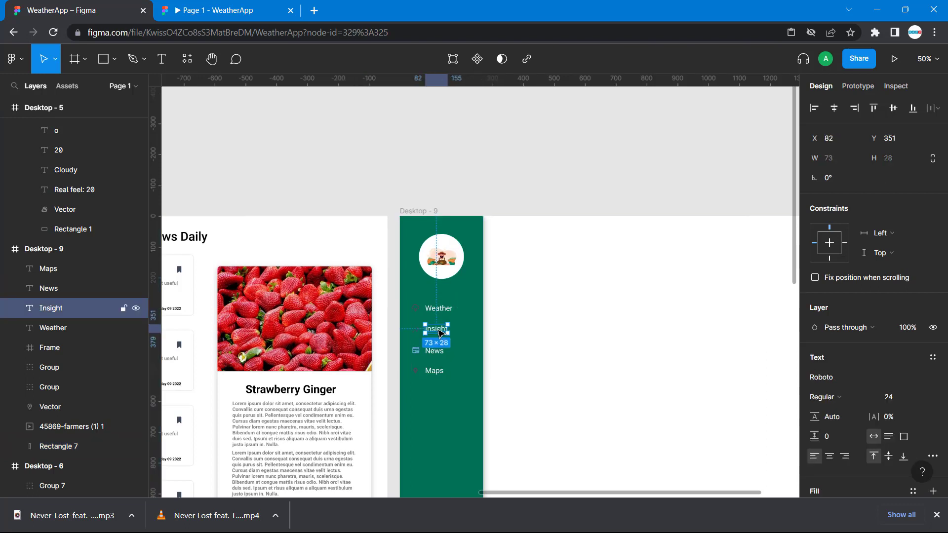
left_click(417, 335, "shift")
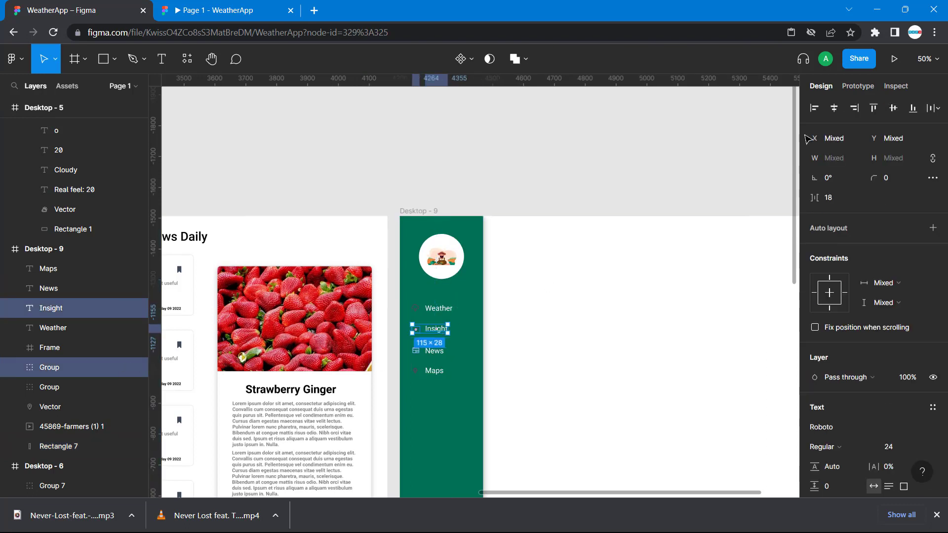
left_click(894, 109)
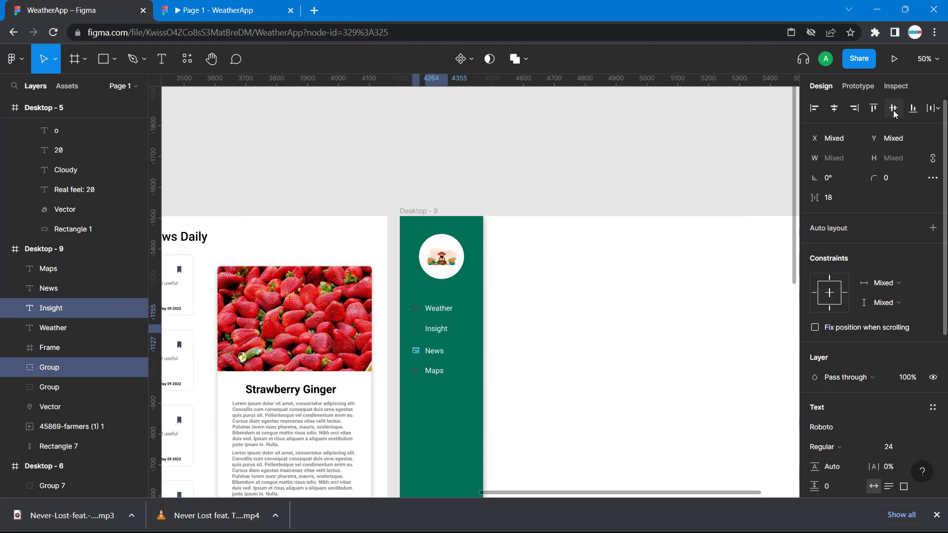
left_click(494, 316)
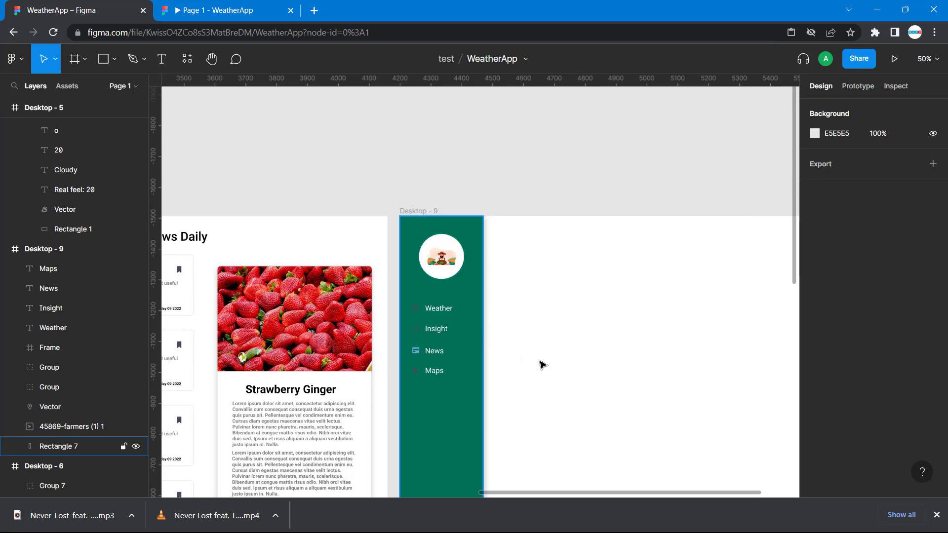
Preview Desktop - 9 as a prototype and look through the size presets available for its frame.
scroll(545, 366, "down", 3)
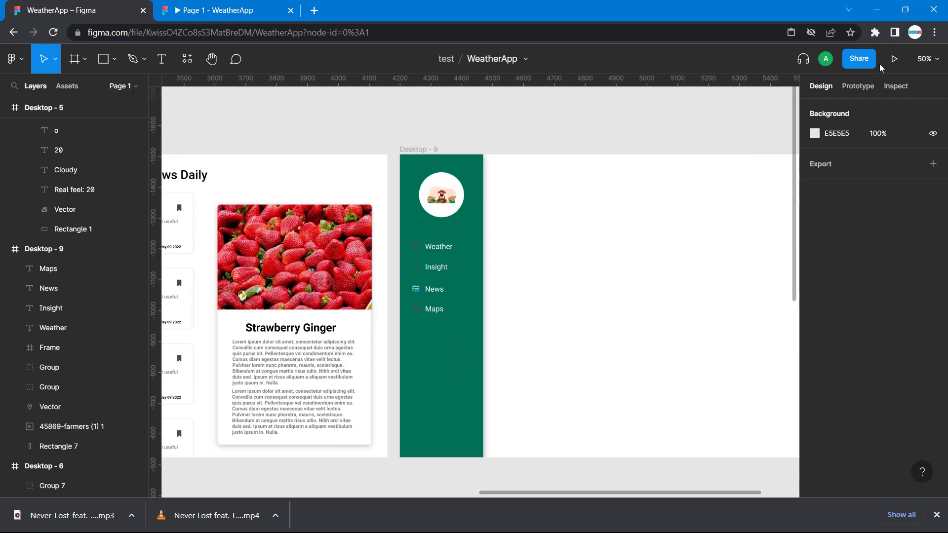
left_click(895, 59)
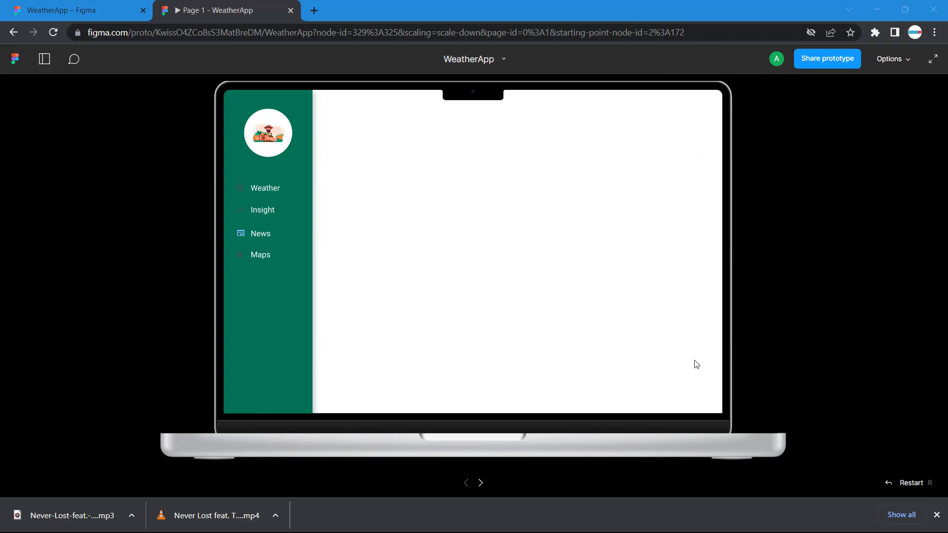
left_click(61, 13)
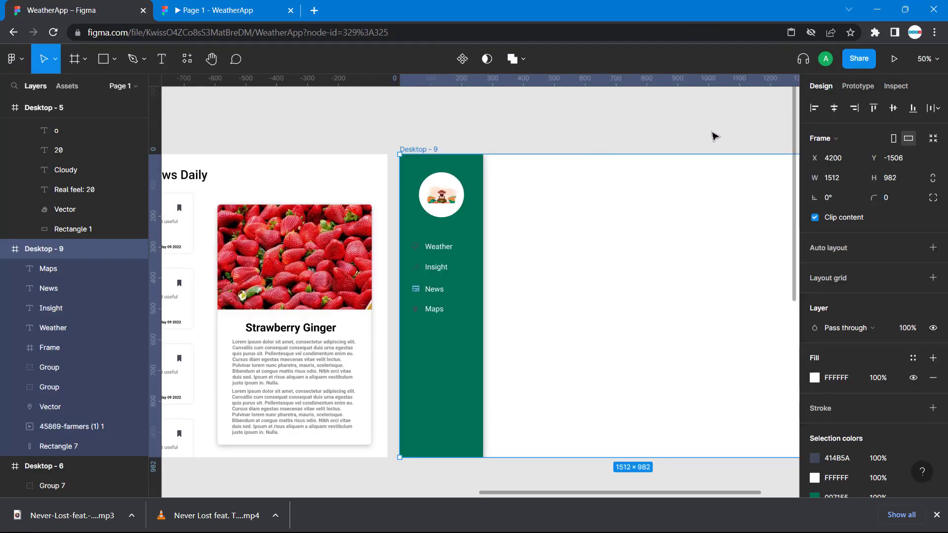
scroll(711, 138, "right", 3)
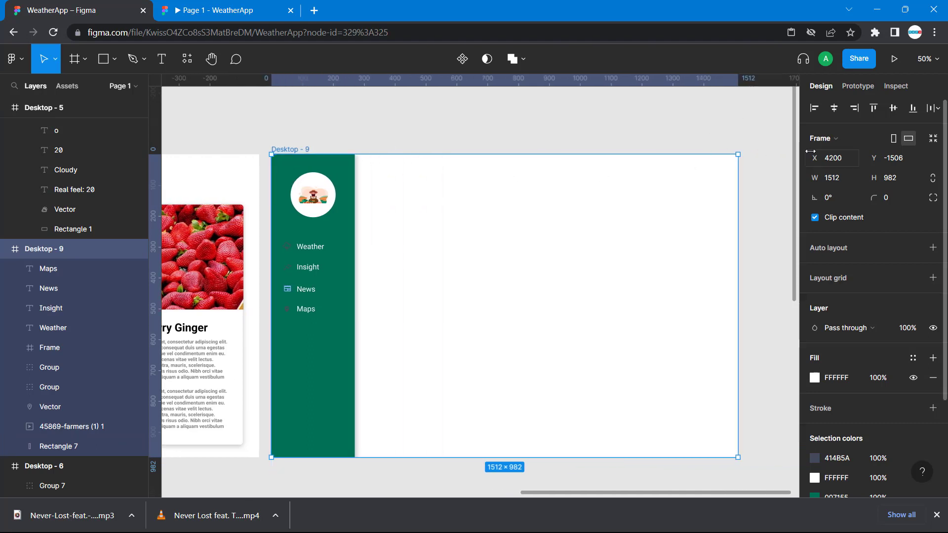
left_click(879, 138)
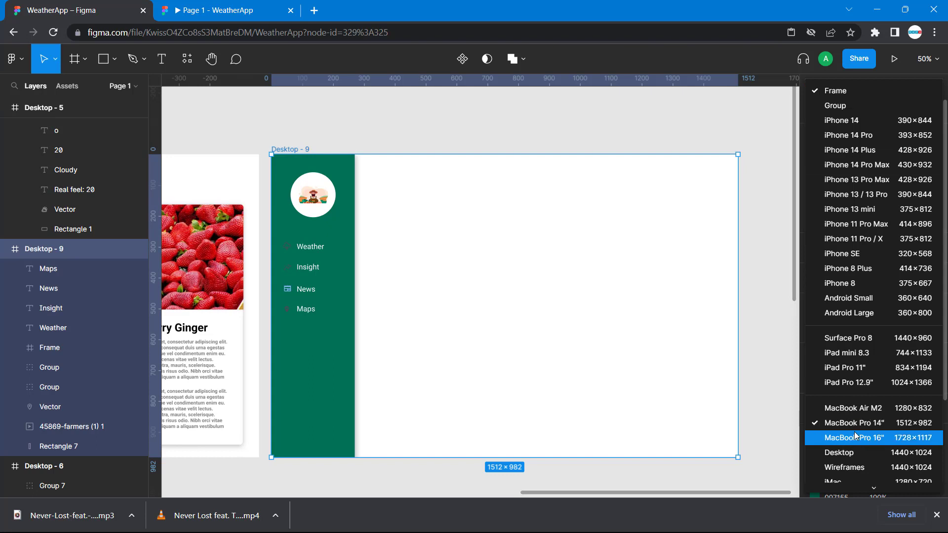
left_click(762, 404)
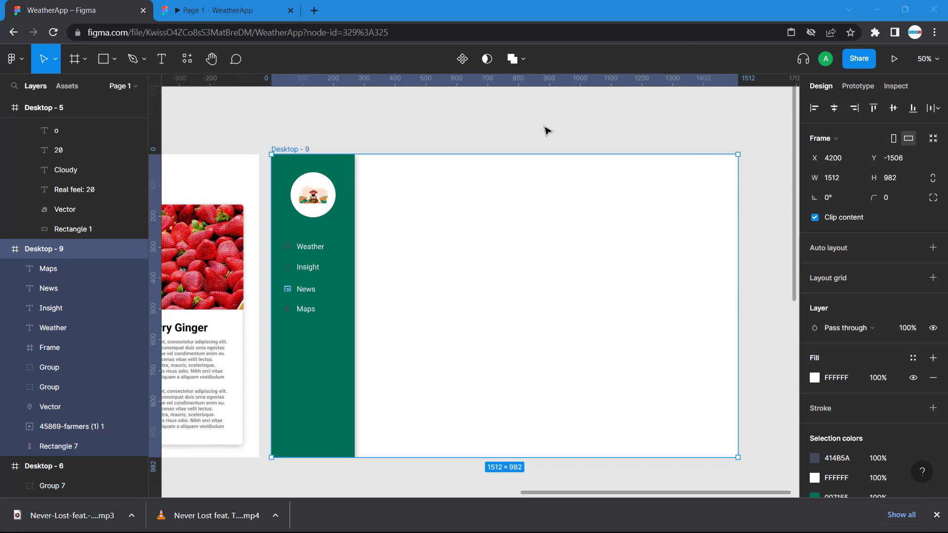
Add a MacBook Pro 14" frame of 1512 × 982 beside Desktop - 9 and delete it.
left_click(85, 57)
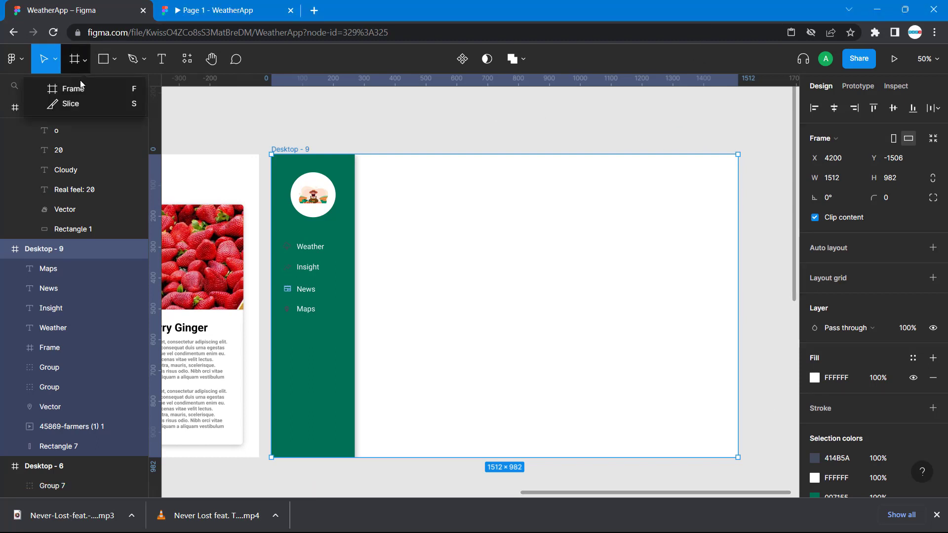
left_click(82, 88)
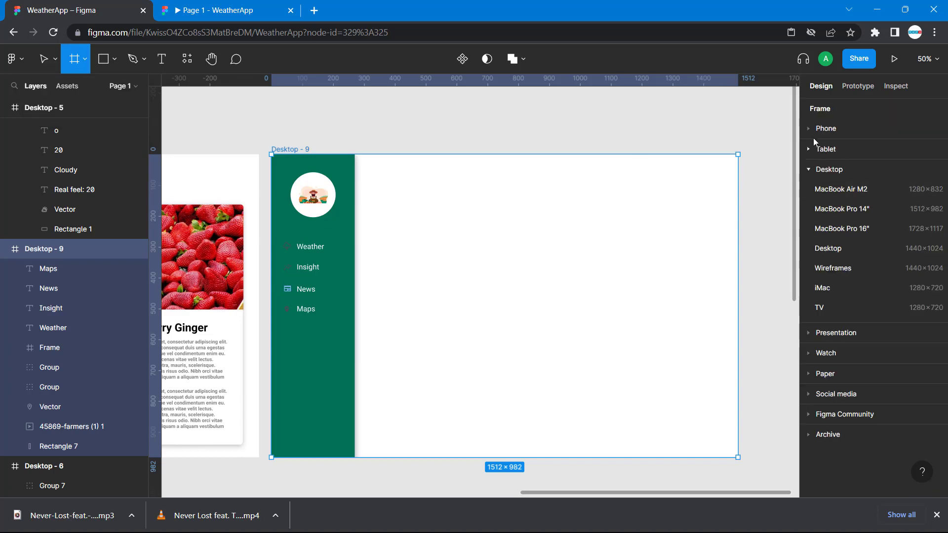
left_click(828, 209)
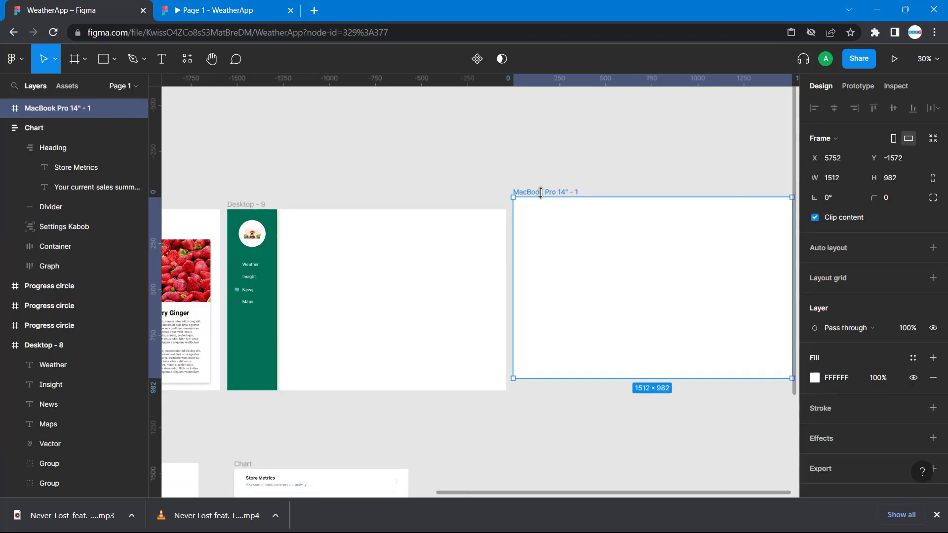
key("Delete")
scroll(541, 192, "left", 3)
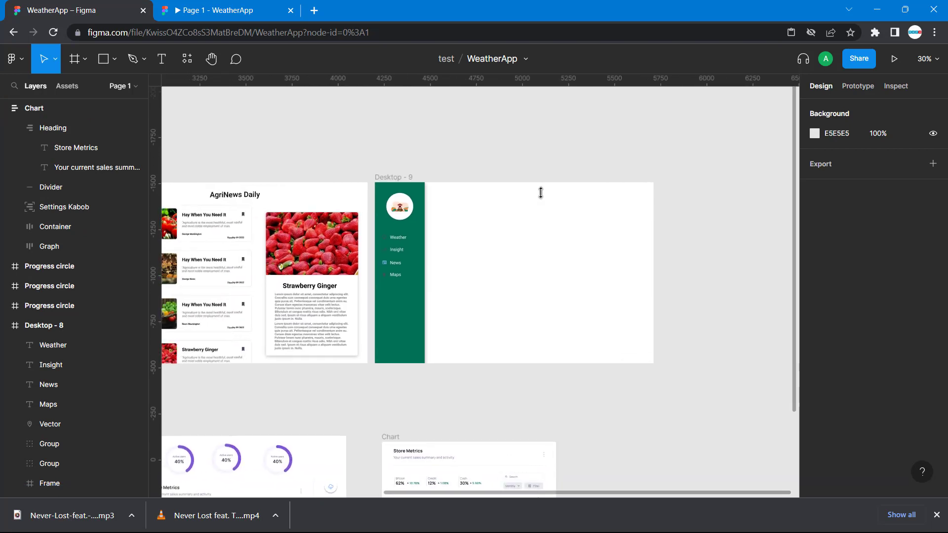
scroll(501, 220, "left", 3)
scroll(501, 221, "down", 1)
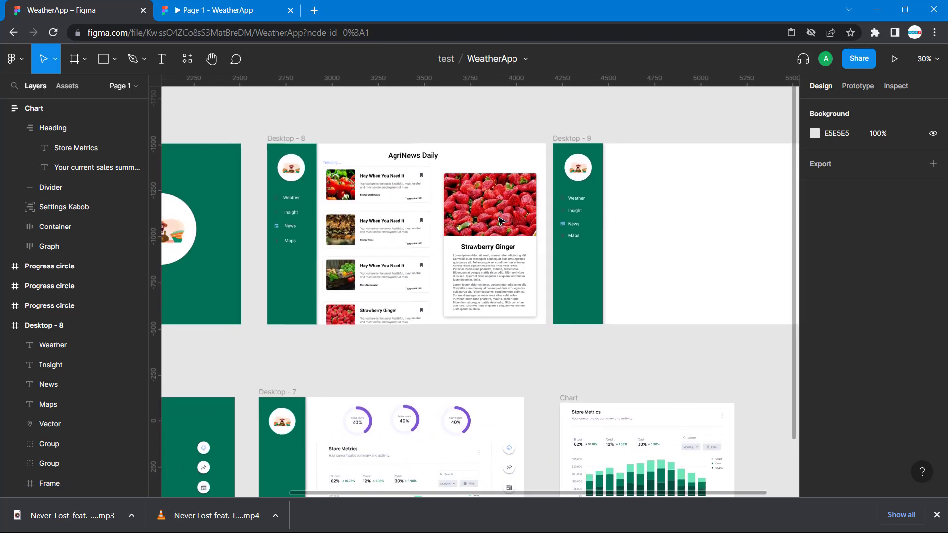